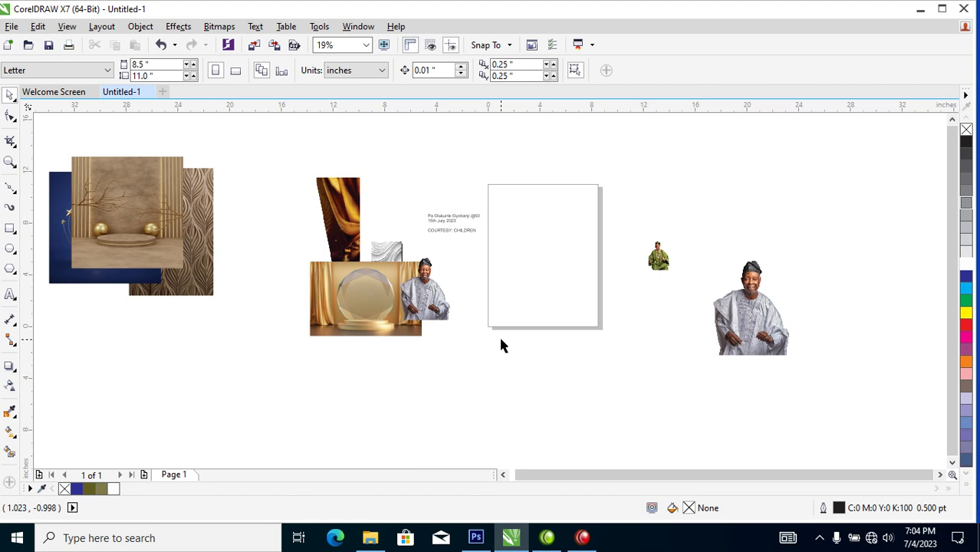
Reposition the man's cut-out photo in white attire so it overlaps the golden podium image beside the page.
{"action": "key", "text": "z"}
{"action": "left_click_drag", "start_coordinate": [280, 152], "coordinate": [738, 400]}
{"action": "left_click_drag", "start_coordinate": [373, 344], "coordinate": [338, 381]}
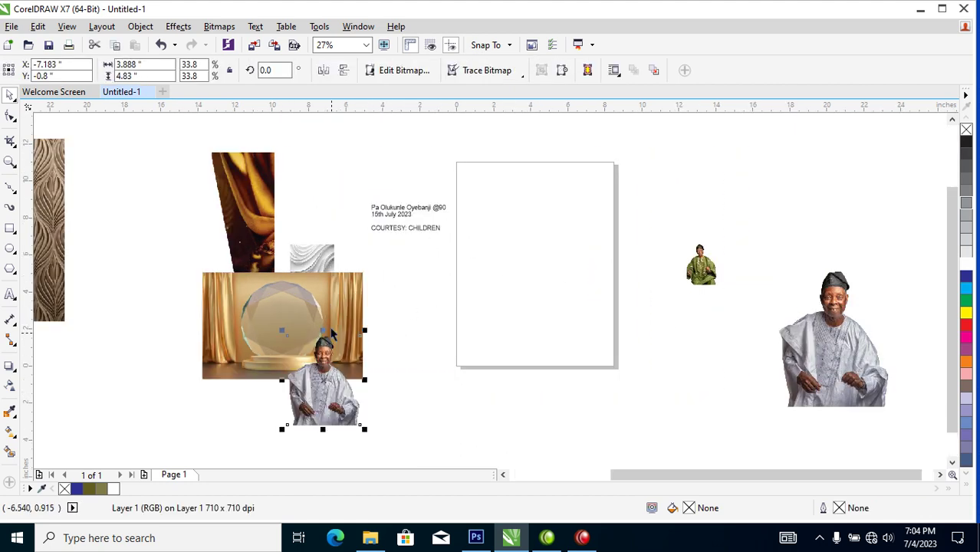
{"action": "left_click_drag", "start_coordinate": [272, 306], "coordinate": [285, 323]}
{"action": "left_click_drag", "start_coordinate": [323, 423], "coordinate": [333, 395]}
{"action": "scroll", "coordinate": [222, 345], "scroll_direction": "down", "scroll_amount": 4}
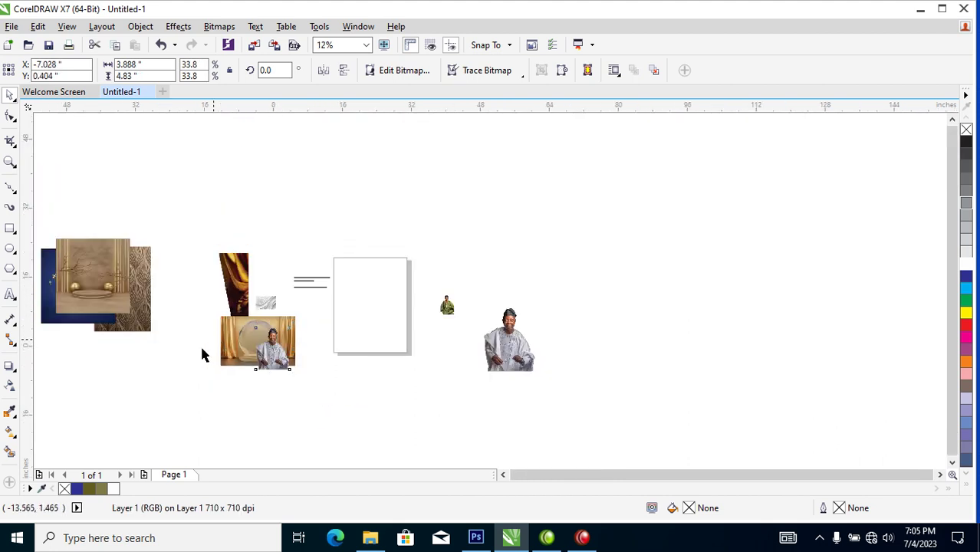
Move the golden podium image and the smoke image clear of the dark drape, next to the man's cut-out photo.
{"action": "scroll", "coordinate": [313, 382], "scroll_direction": "up", "scroll_amount": 3}
{"action": "left_click", "coordinate": [510, 389]}
{"action": "left_click", "coordinate": [460, 322]}
{"action": "left_click_drag", "start_coordinate": [460, 322], "coordinate": [545, 437]}
{"action": "left_click", "coordinate": [519, 343]}
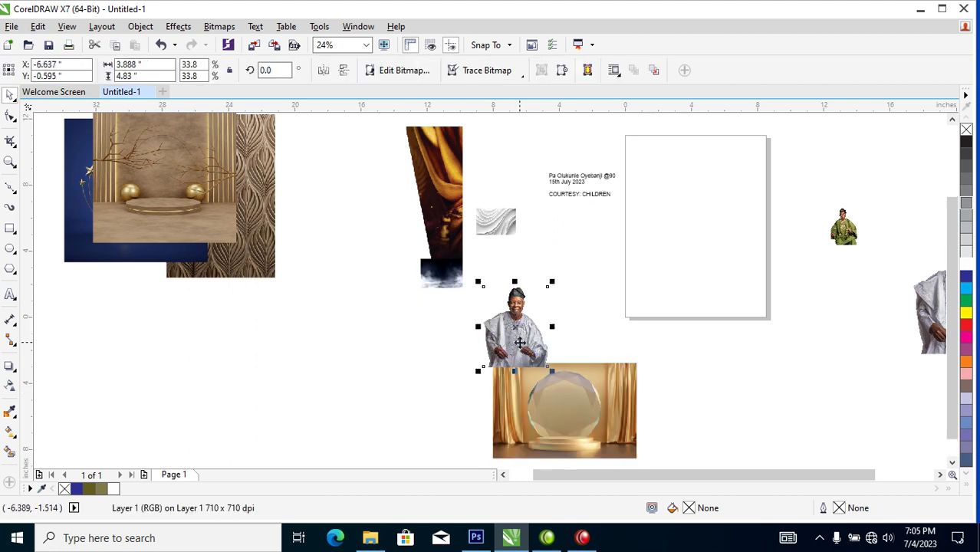
{"action": "left_click_drag", "start_coordinate": [455, 287], "coordinate": [478, 329]}
{"action": "left_click_drag", "start_coordinate": [535, 417], "coordinate": [518, 382]}
{"action": "left_click", "coordinate": [538, 155]}
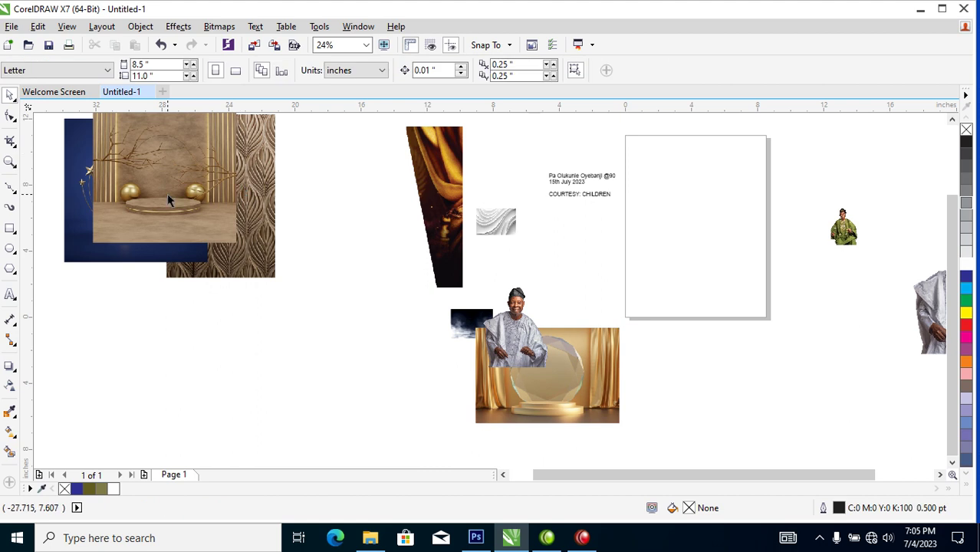
Set the page size to A5 and add a rectangle matching the full page.
{"action": "left_click", "coordinate": [76, 70]}
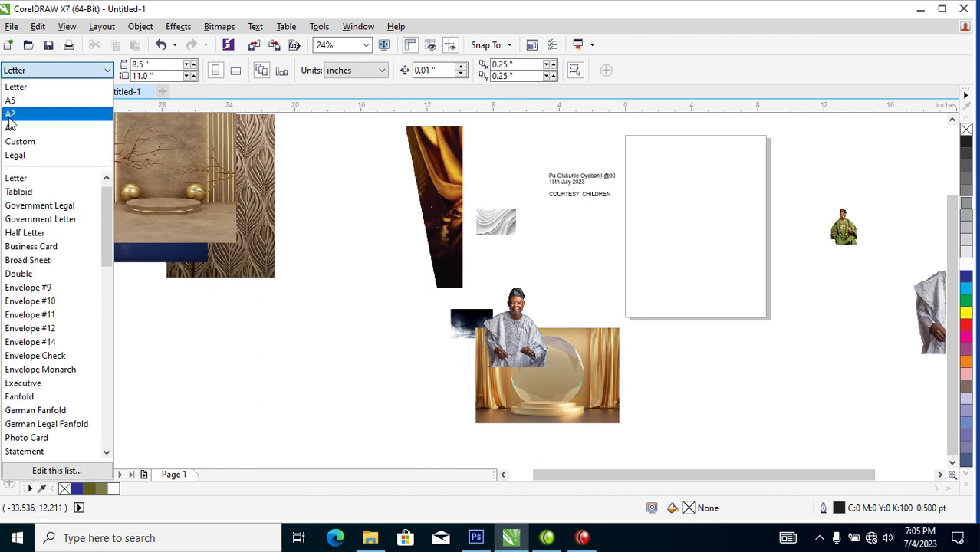
{"action": "left_click", "coordinate": [22, 102]}
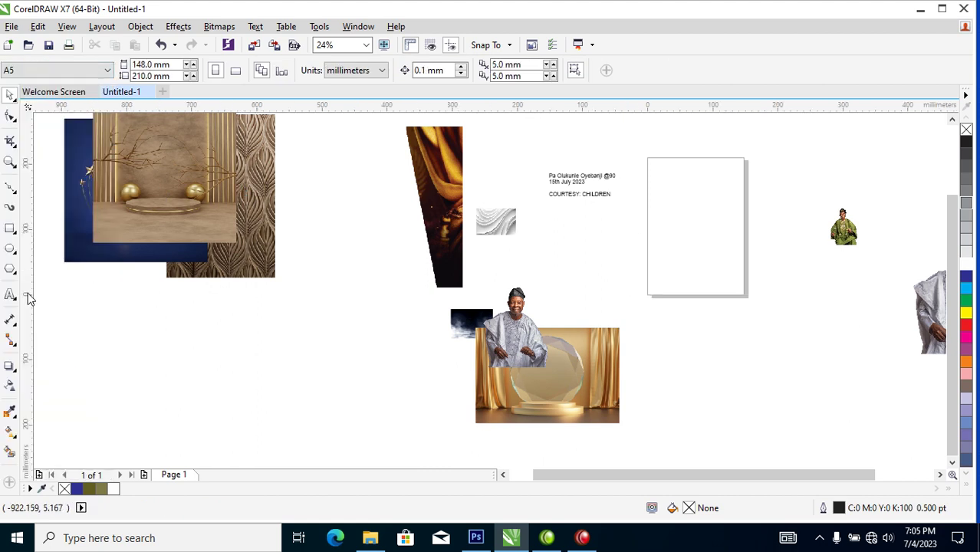
{"action": "double_click", "coordinate": [10, 230]}
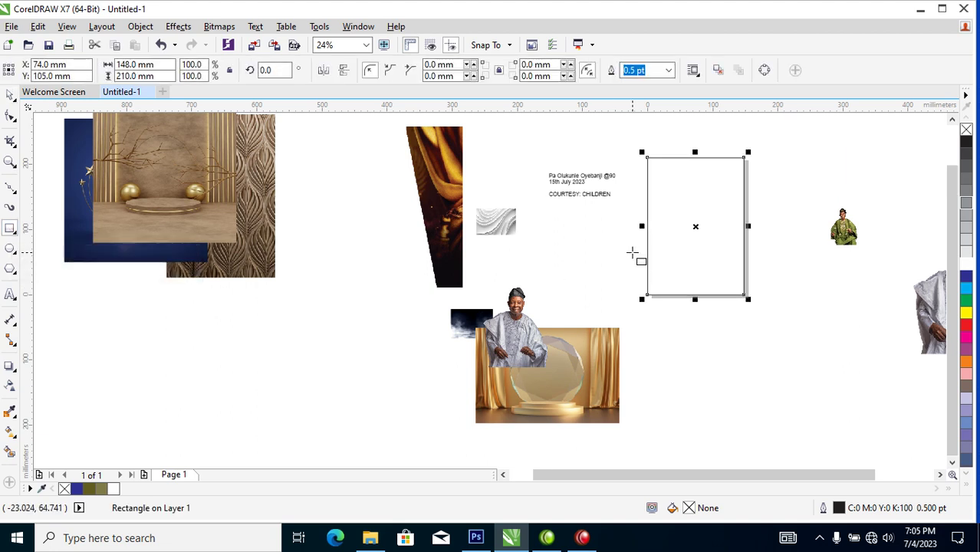
{"action": "key", "text": "space"}
Bring the golden podium image closer to the page and shrink the rectangle's height symmetrically to about 131 mm at full page width.
{"action": "left_click_drag", "start_coordinate": [597, 371], "coordinate": [612, 275]}
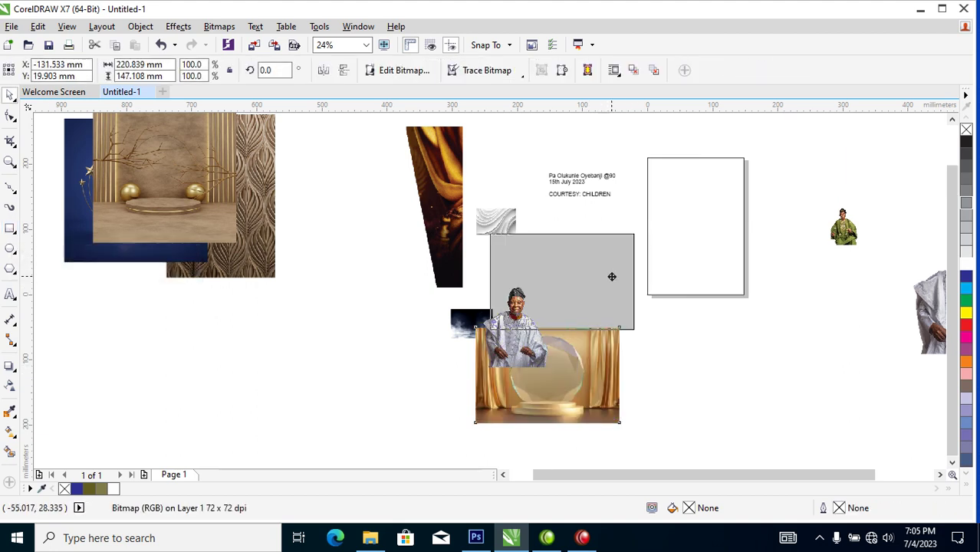
{"action": "left_click", "coordinate": [683, 207]}
{"action": "left_click_drag", "start_coordinate": [696, 158], "coordinate": [698, 174]}
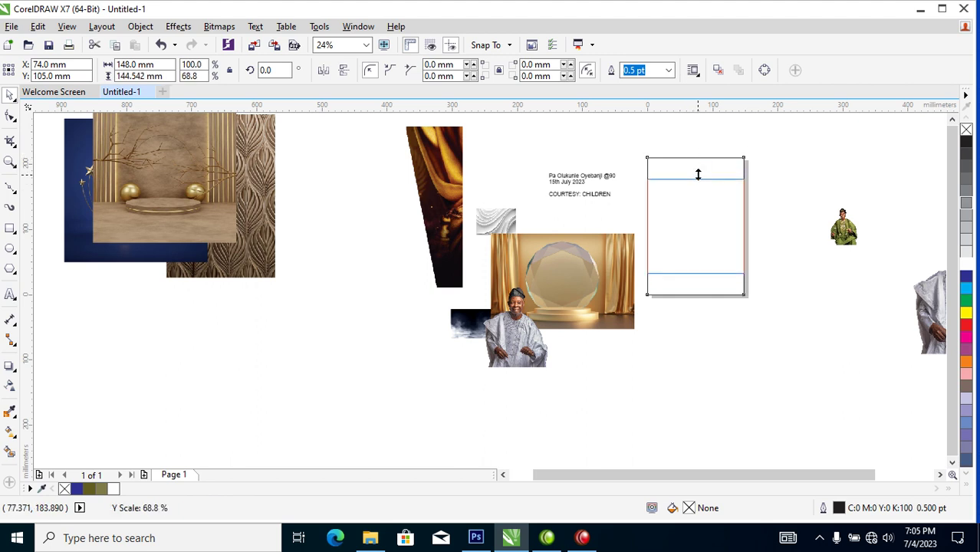
{"action": "left_click_drag", "start_coordinate": [698, 175], "coordinate": [696, 179]}
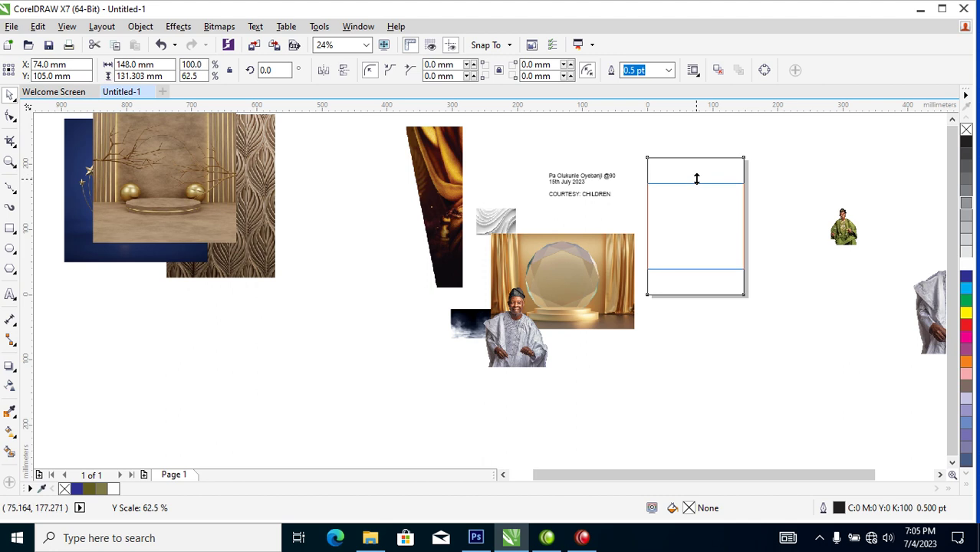
{"action": "left_click_drag", "start_coordinate": [697, 178], "coordinate": [696, 178]}
Convert the golden podium image to a 300 dpi CMYK bitmap.
{"action": "left_click_drag", "start_coordinate": [418, 150], "coordinate": [756, 308]}
{"action": "left_click", "coordinate": [481, 260]}
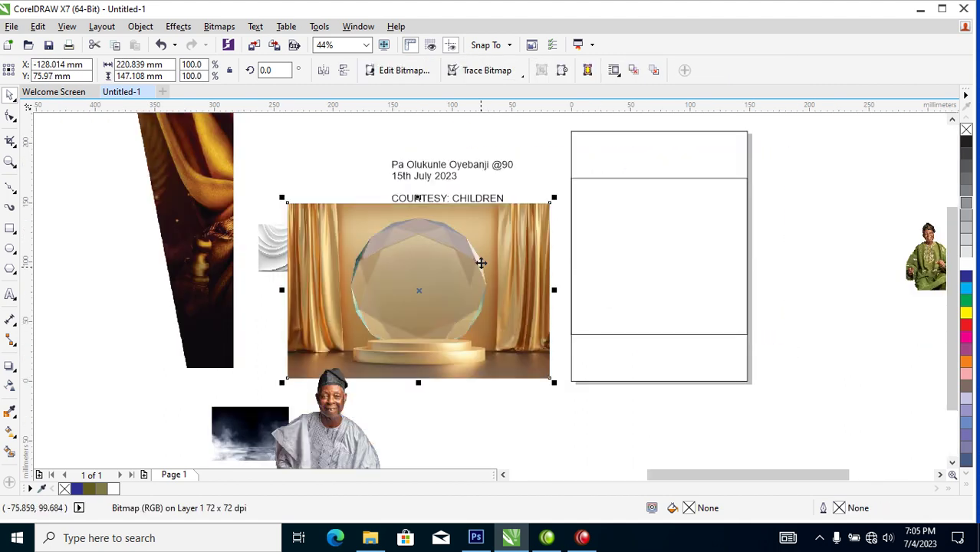
{"action": "key", "text": "alt+b"}
{"action": "key", "text": "Return"}
{"action": "key", "text": "Return"}
Try placing the golden podium image inside the page rectangle as a PowerClip, and undo the placement.
{"action": "left_click_drag", "start_coordinate": [485, 282], "coordinate": [704, 230]}
{"action": "left_click", "coordinate": [770, 272]}
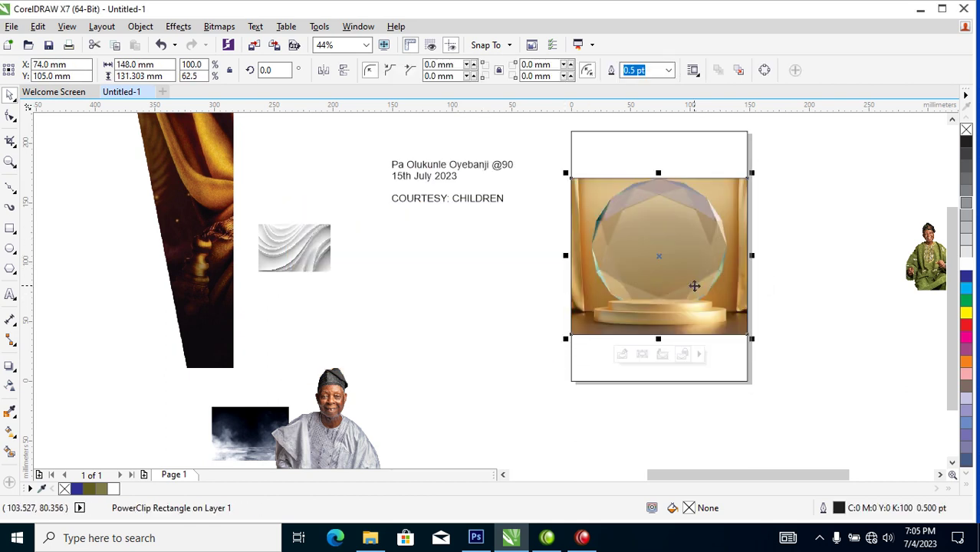
{"action": "key", "text": "ctrl+z"}
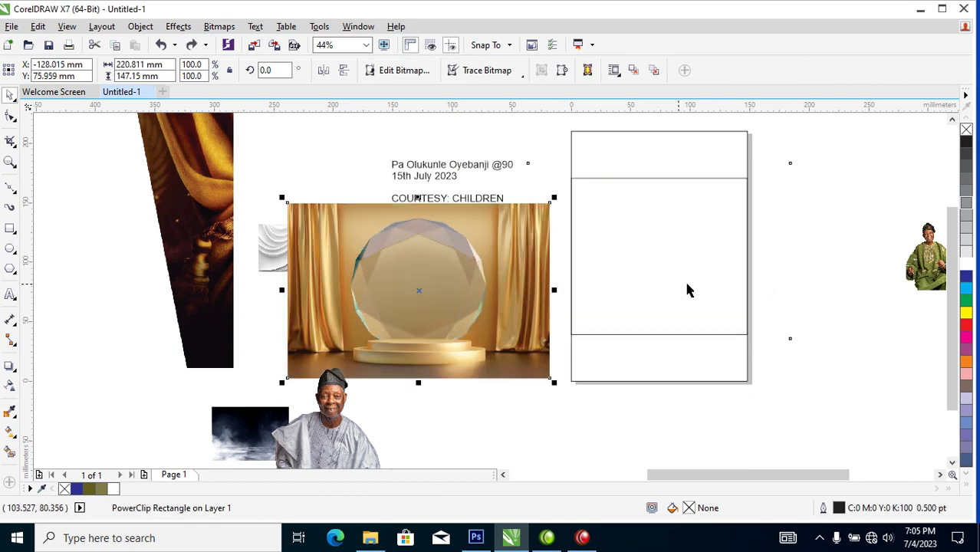
PowerClip the golden podium image inside the centred rectangle on the page.
{"action": "left_click", "coordinate": [140, 27]}
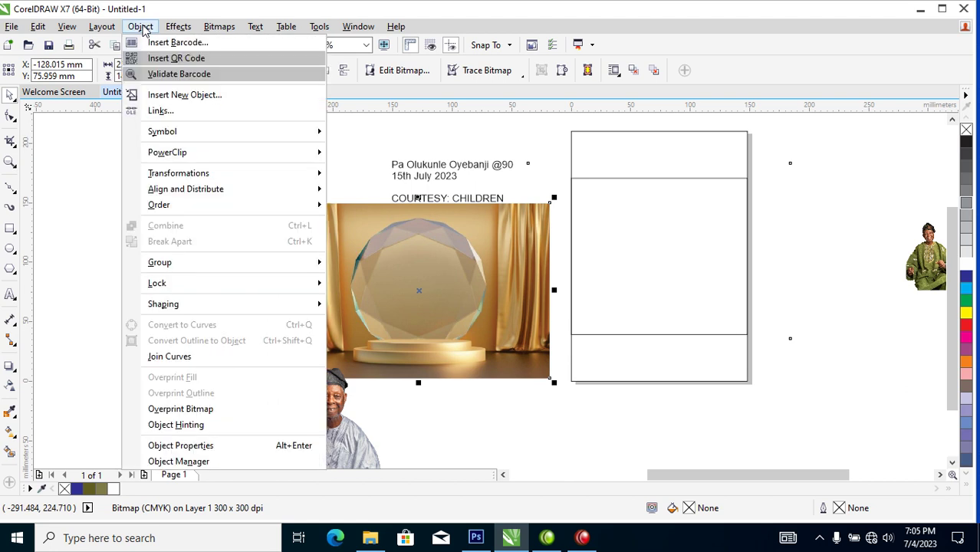
{"action": "mouse_move", "coordinate": [258, 153]}
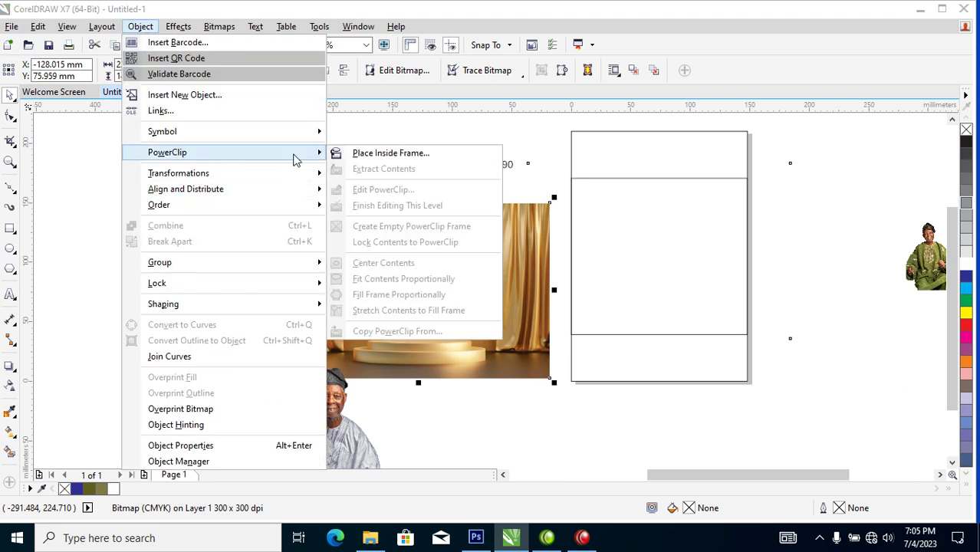
{"action": "left_click", "coordinate": [389, 154]}
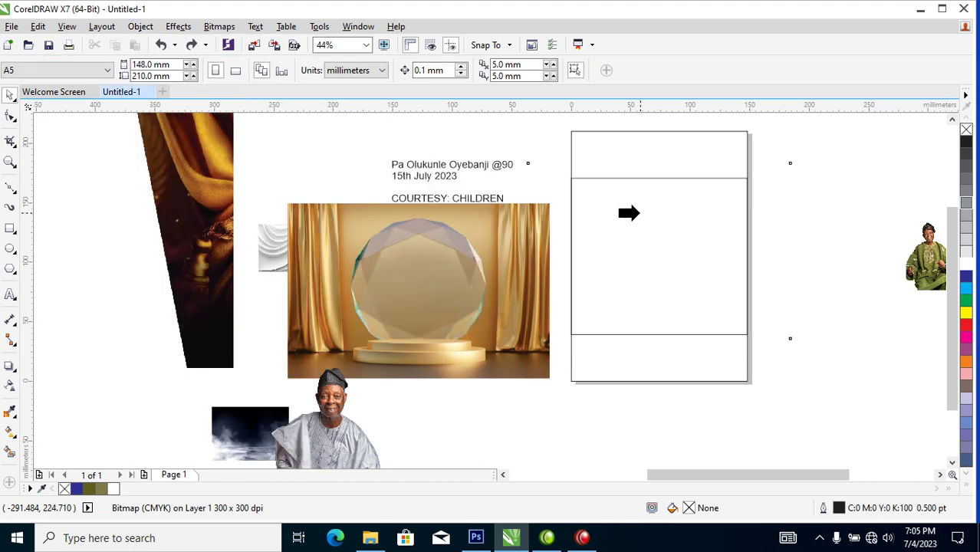
{"action": "left_click", "coordinate": [628, 213]}
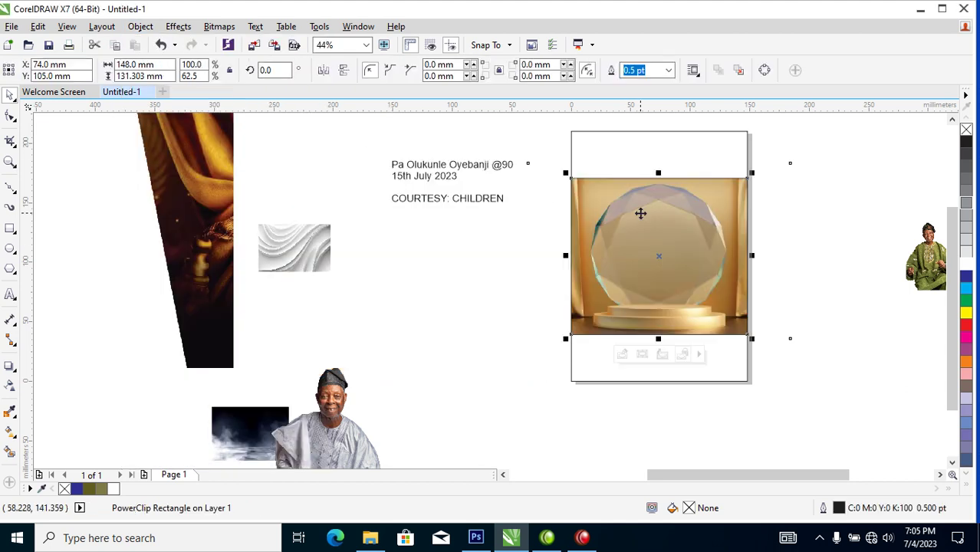
Enlarge and shift the golden podium image inside its frame so the curtain fills the left side and the glass disc sits right.
{"action": "left_click", "coordinate": [694, 268], "text": "ctrl"}
{"action": "left_click_drag", "start_coordinate": [694, 268], "coordinate": [689, 300]}
{"action": "left_click_drag", "start_coordinate": [836, 170], "coordinate": [876, 149]}
{"action": "left_click_drag", "start_coordinate": [717, 261], "coordinate": [717, 262]}
{"action": "left_click", "coordinate": [454, 320]}
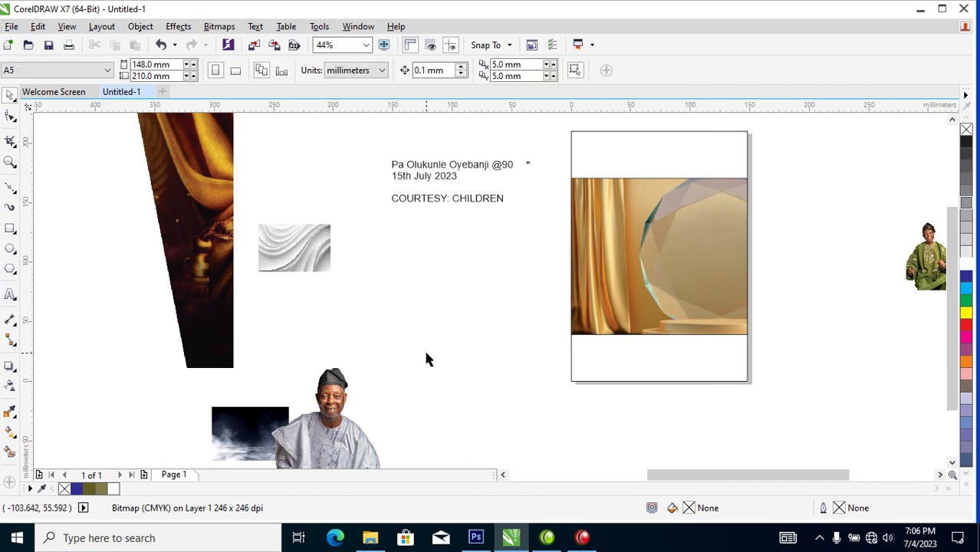
Move the man's cut-out photo beside the page and convert it to a 300 dpi CMYK bitmap with transparent background.
{"action": "left_click_drag", "start_coordinate": [332, 411], "coordinate": [458, 289]}
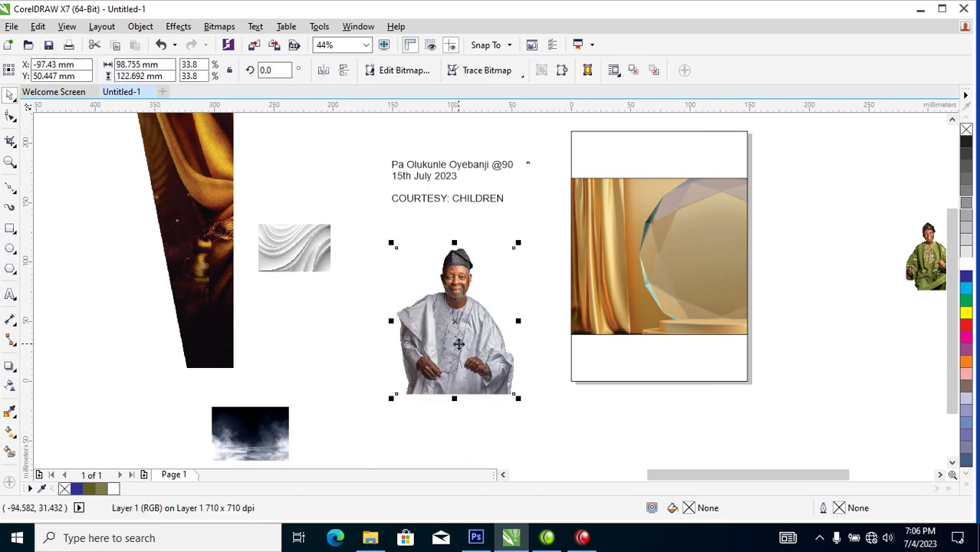
{"action": "left_click", "coordinate": [219, 26]}
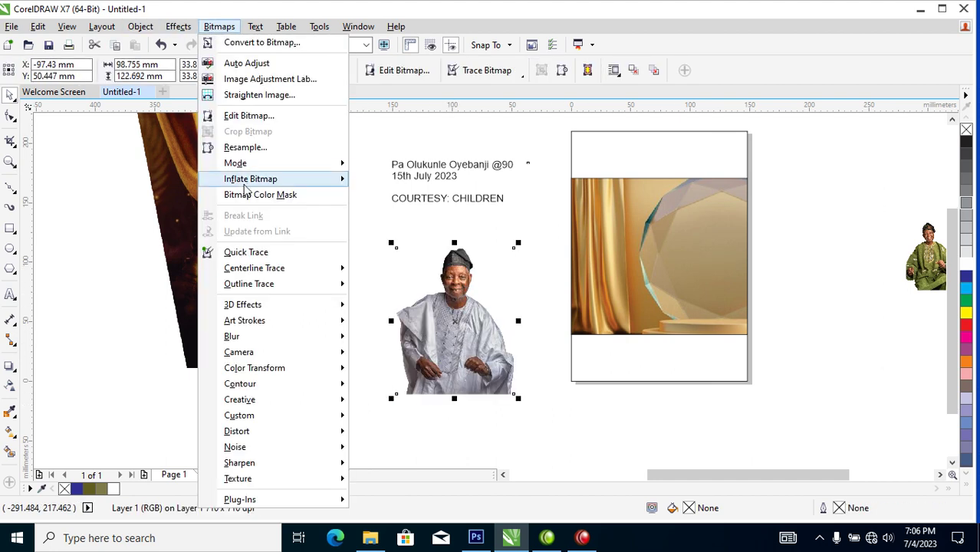
{"action": "left_click", "coordinate": [256, 42]}
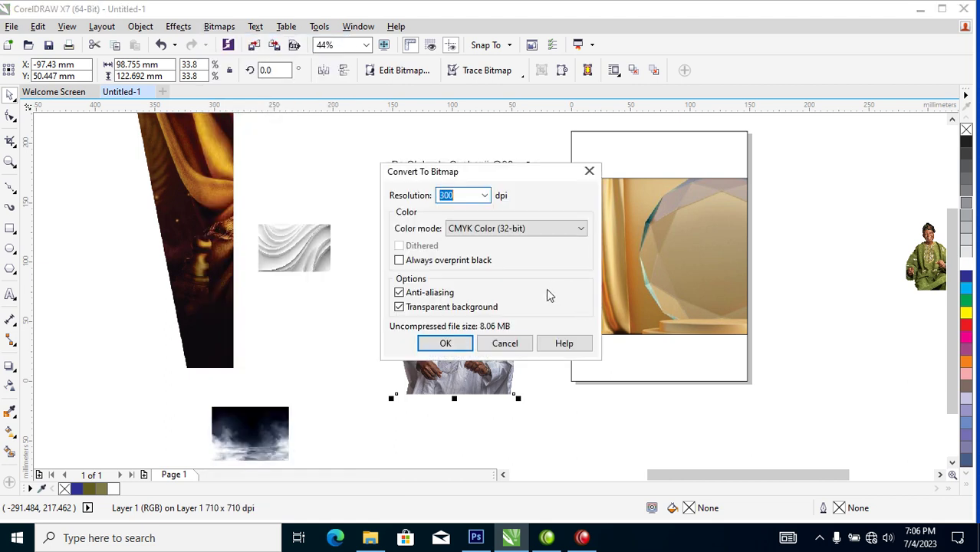
{"action": "left_click", "coordinate": [457, 341]}
Place the man's cut-out photo inside the PowerClip frame and position it at the frame's lower left.
{"action": "left_click_drag", "start_coordinate": [492, 367], "coordinate": [715, 310]}
{"action": "left_click", "coordinate": [712, 325]}
{"action": "left_click", "coordinate": [635, 259], "text": "ctrl"}
{"action": "left_click_drag", "start_coordinate": [635, 259], "coordinate": [651, 298]}
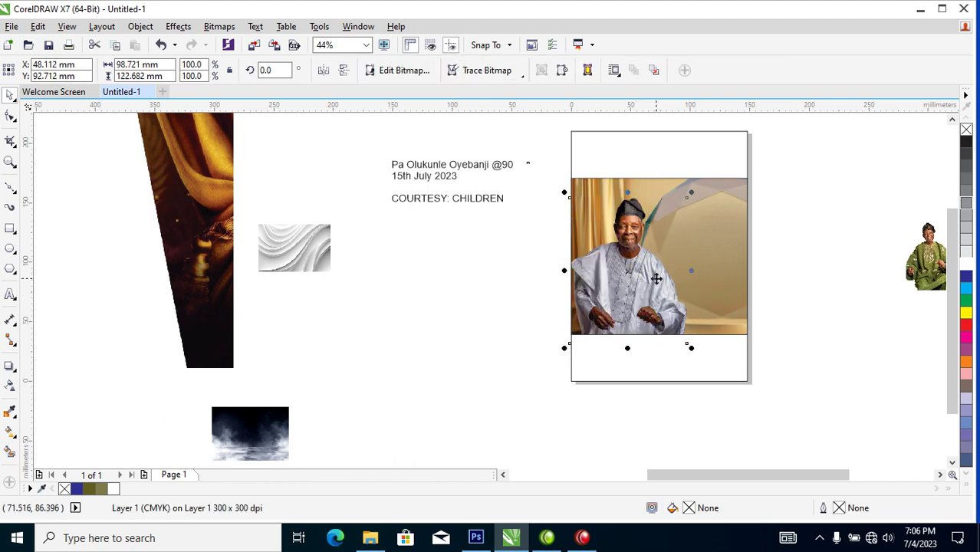
{"action": "left_click_drag", "start_coordinate": [645, 242], "coordinate": [629, 283]}
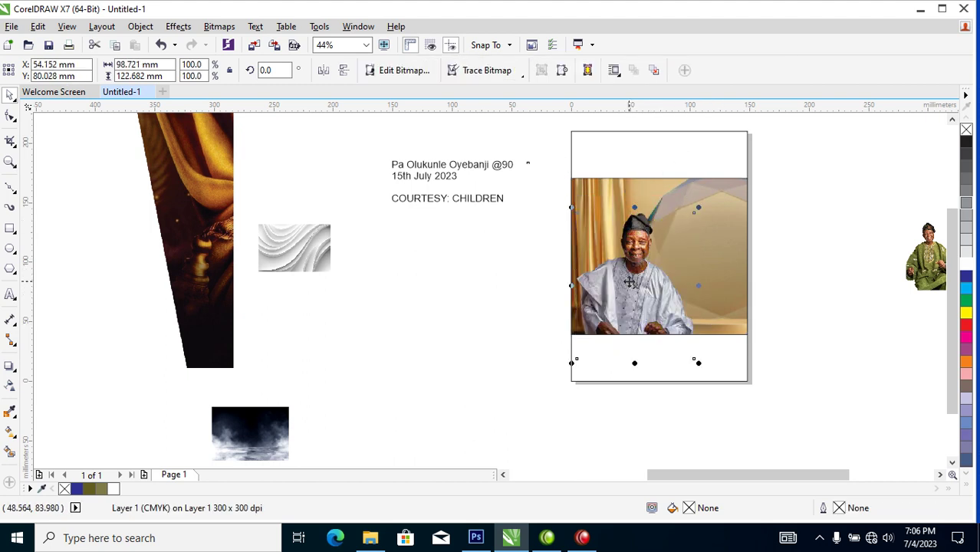
Enlarge the man's photo inside the frame to about 113 × 141 mm and remove the frame's outline.
{"action": "left_click_drag", "start_coordinate": [698, 208], "coordinate": [716, 186]}
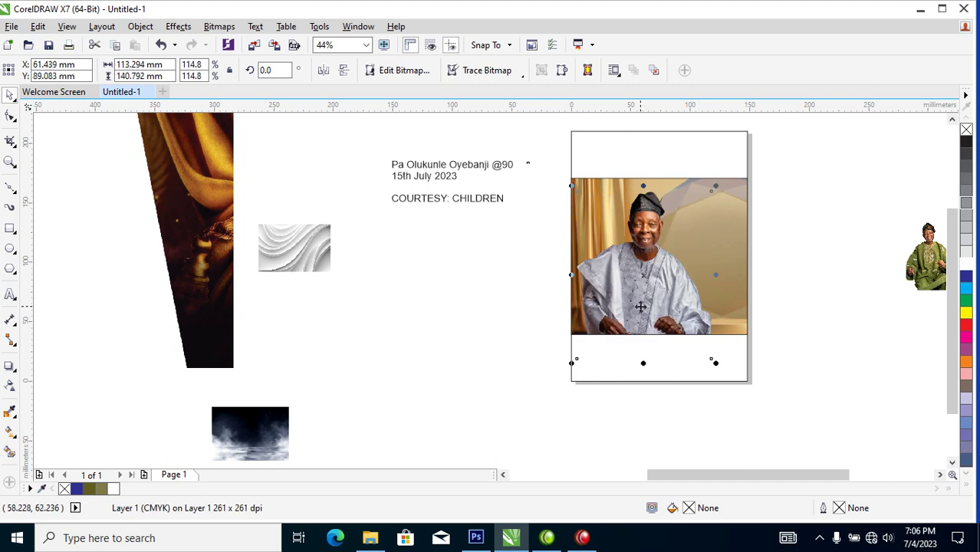
{"action": "left_click", "coordinate": [771, 329]}
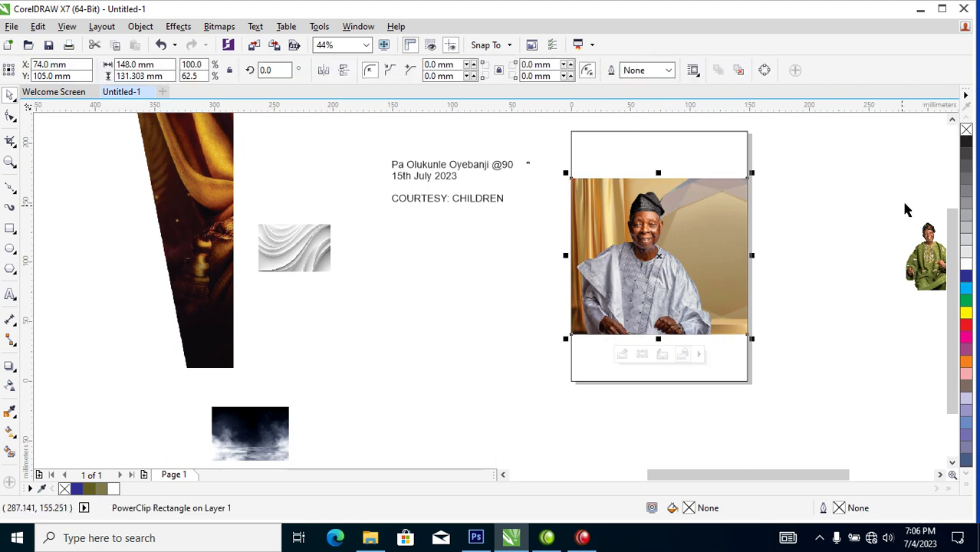
{"action": "left_click", "coordinate": [841, 201]}
Place the smoke image over the lower part of the man's photo and enlarge it to about 121 × 85 mm.
{"action": "left_click_drag", "start_coordinate": [270, 432], "coordinate": [625, 290]}
{"action": "right_click", "coordinate": [625, 290]}
{"action": "key", "text": "Escape"}
{"action": "scroll", "coordinate": [662, 322], "scroll_direction": "up", "scroll_amount": 2}
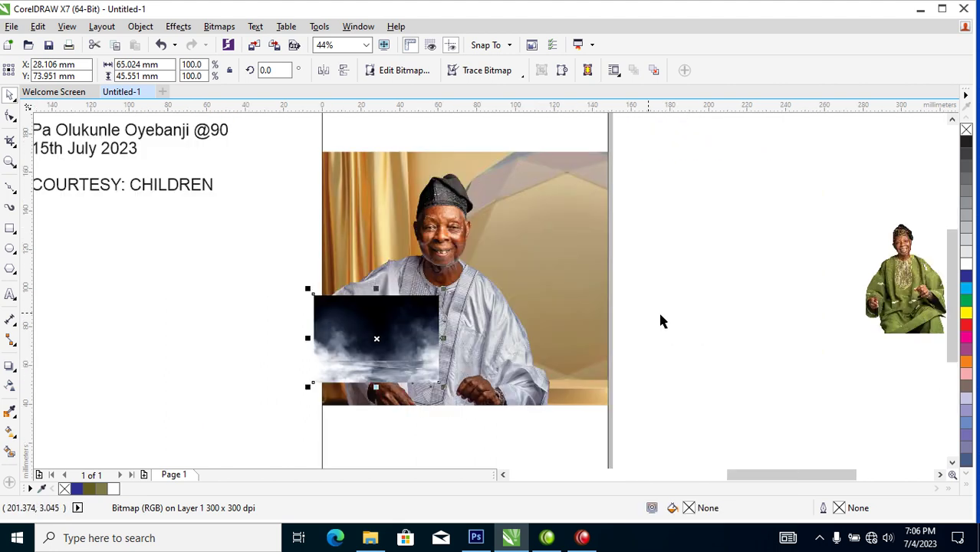
{"action": "left_click_drag", "start_coordinate": [429, 334], "coordinate": [468, 359]}
{"action": "left_click_drag", "start_coordinate": [484, 312], "coordinate": [592, 239]}
Convert the enlarged smoke image to a 300 dpi CMYK bitmap with transparent background.
{"action": "left_click", "coordinate": [210, 28]}
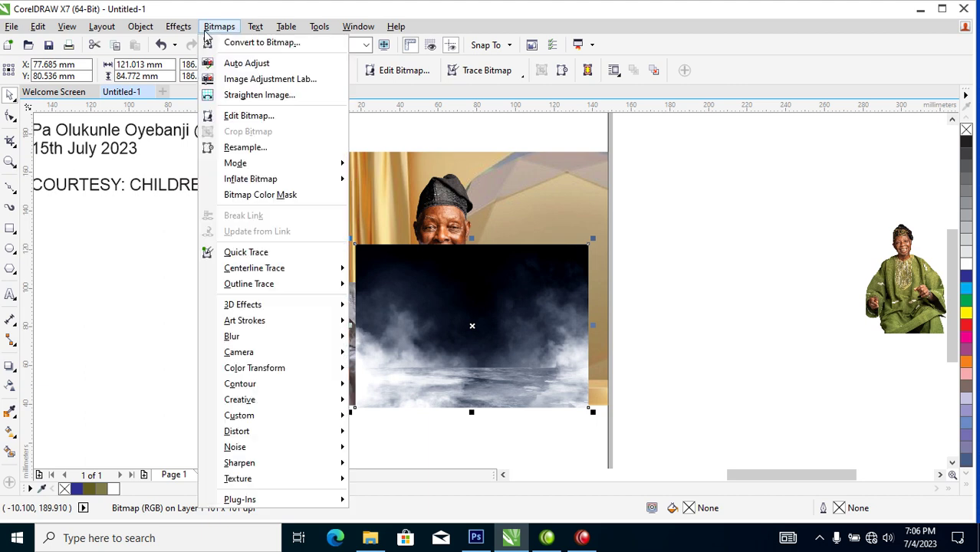
{"action": "left_click", "coordinate": [234, 44]}
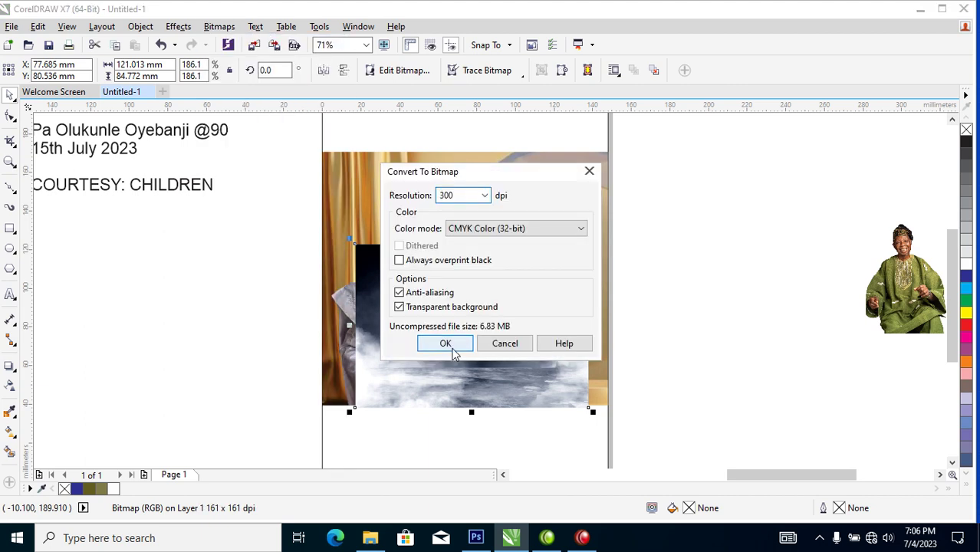
{"action": "left_click", "coordinate": [445, 344]}
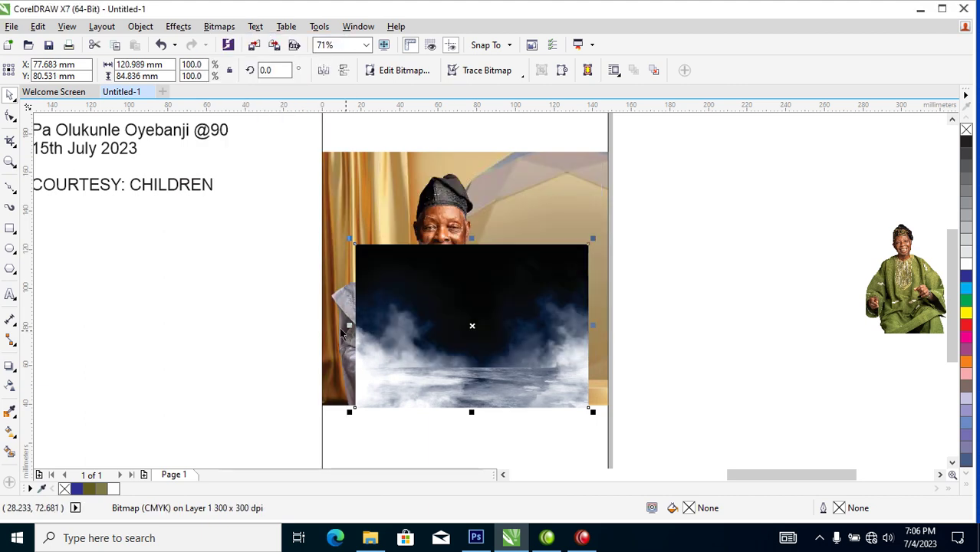
Apply a vertical linear transparency to the smoke image so its upper part fades out.
{"action": "left_click", "coordinate": [10, 387]}
{"action": "left_click_drag", "start_coordinate": [484, 279], "coordinate": [483, 245]}
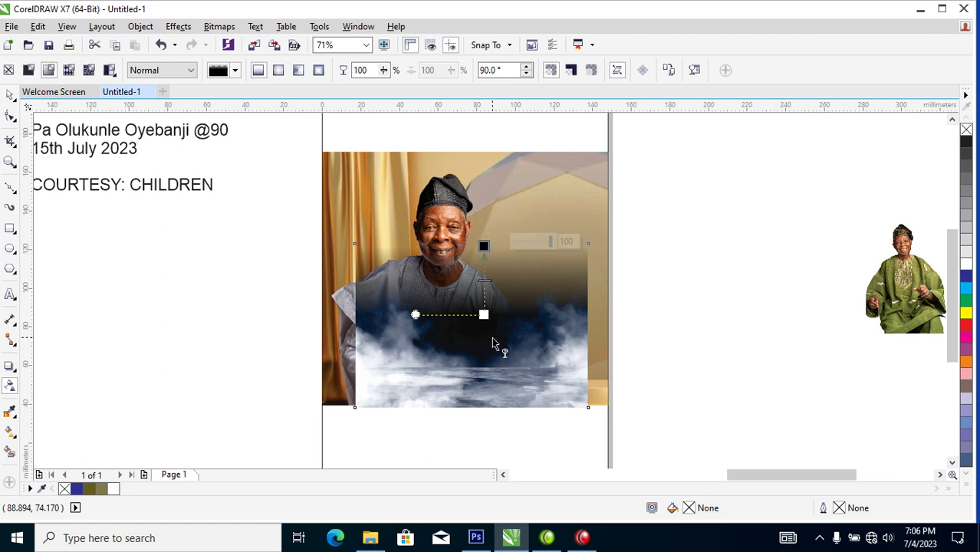
{"action": "key", "text": "space"}
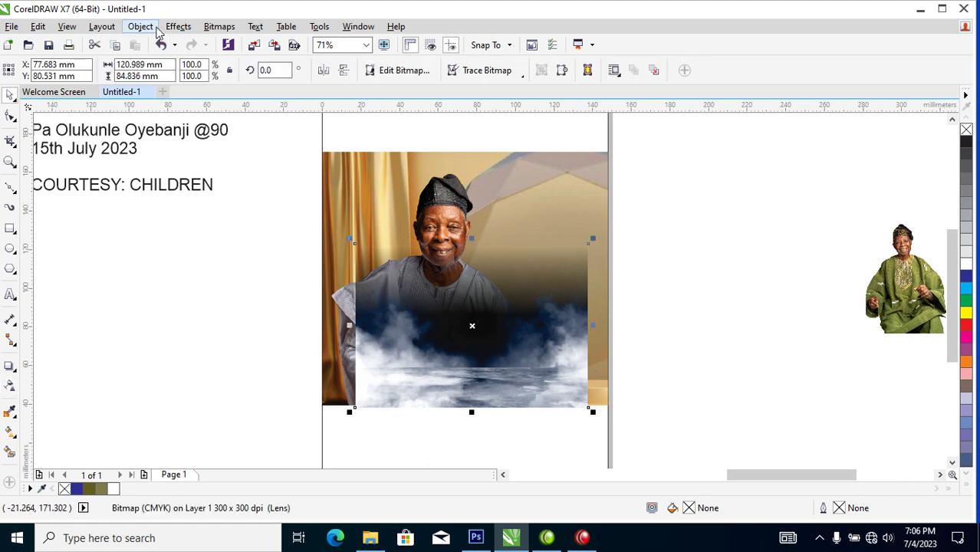
Flatten the faded smoke image into a 300 dpi CMYK Color (32-bit) bitmap with transparent background.
{"action": "left_click", "coordinate": [218, 26]}
{"action": "left_click", "coordinate": [257, 44]}
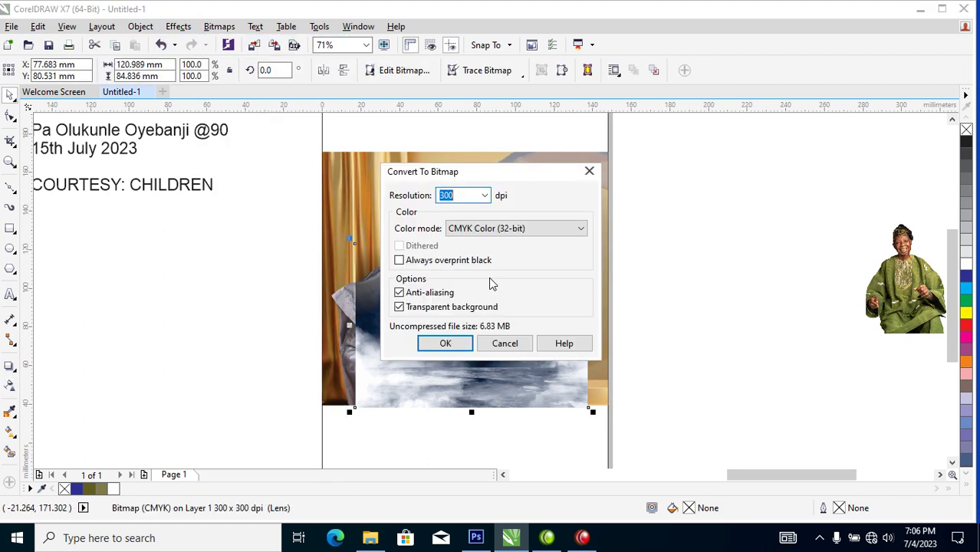
{"action": "left_click", "coordinate": [581, 229]}
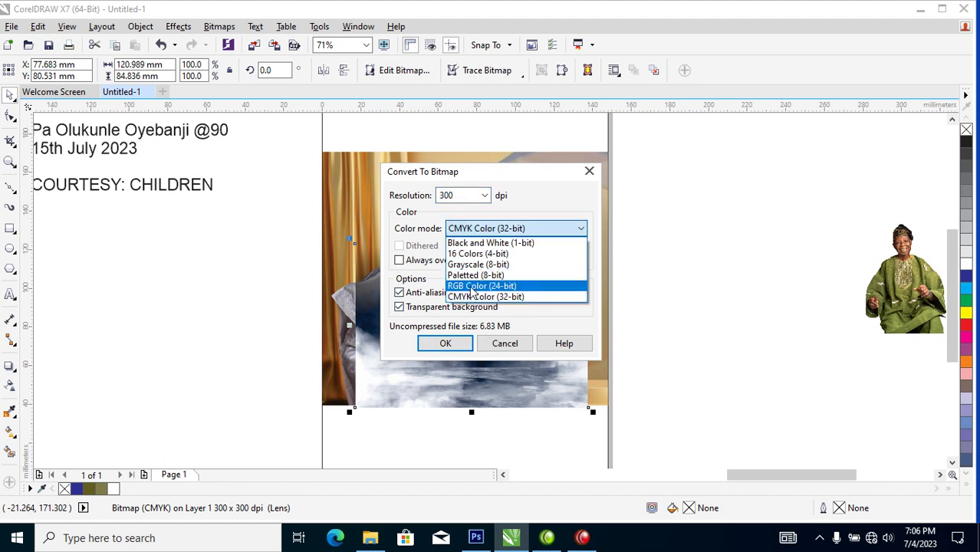
{"action": "left_click", "coordinate": [477, 296]}
{"action": "left_click", "coordinate": [448, 343]}
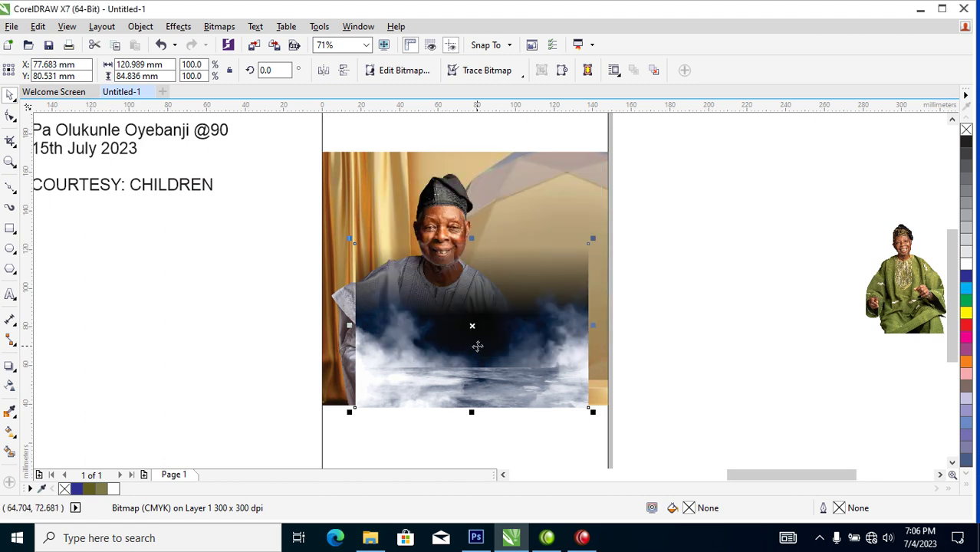
Set the smoke image's transparency merge mode to Screen so it blends over the man's photo.
{"action": "left_click", "coordinate": [11, 389]}
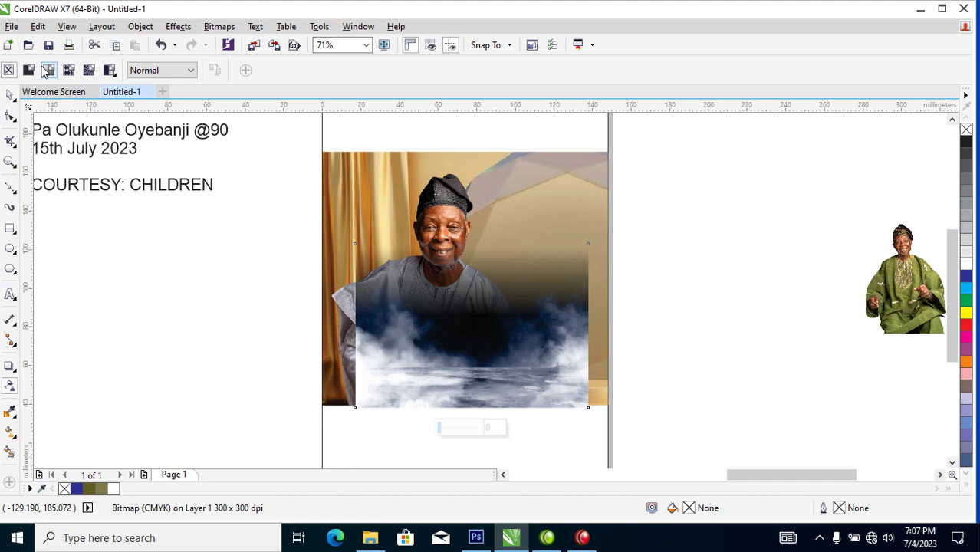
{"action": "left_click", "coordinate": [191, 70]}
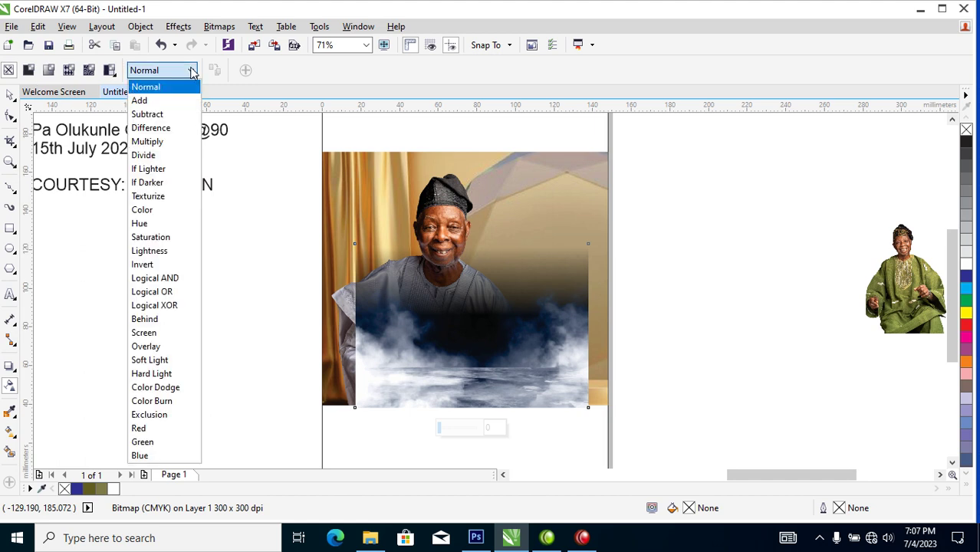
{"action": "left_click", "coordinate": [155, 332]}
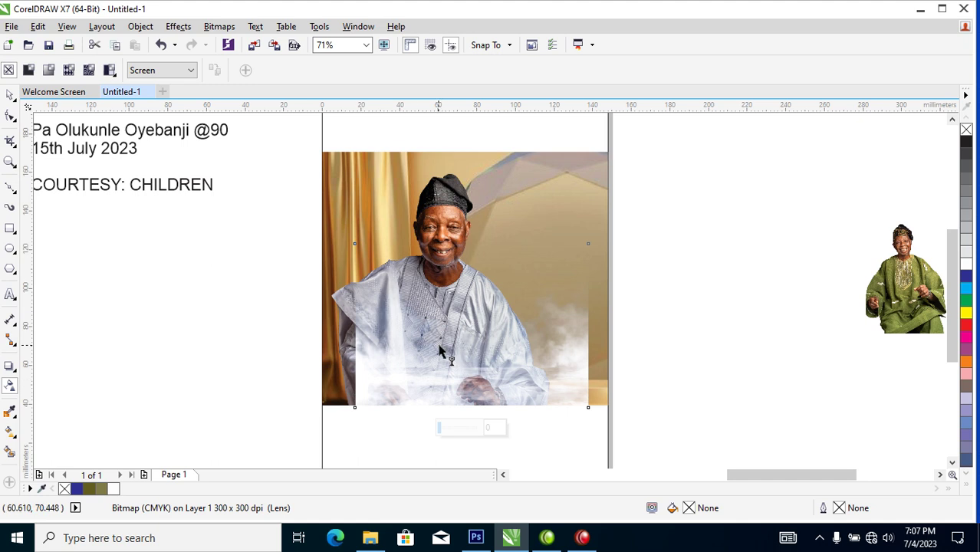
{"action": "left_click", "coordinate": [10, 94]}
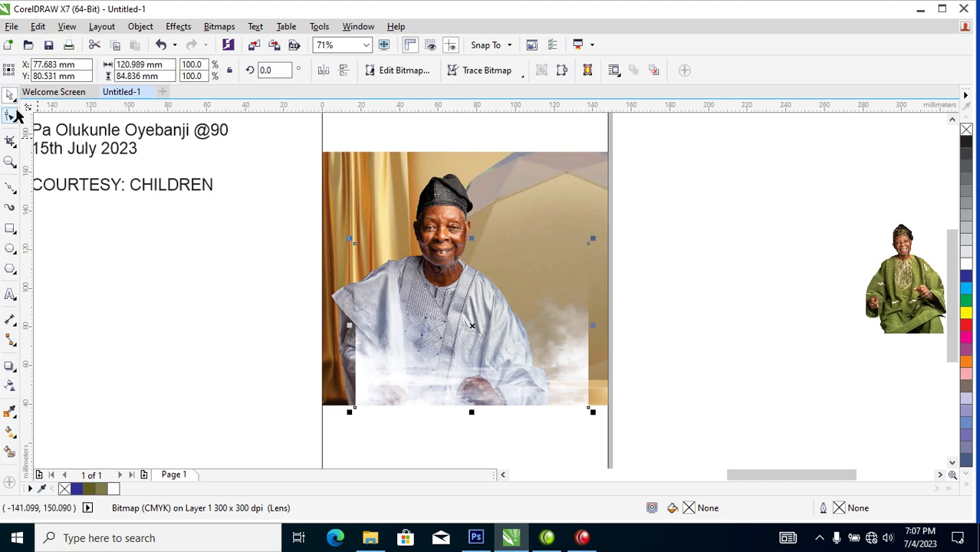
PowerClip the smoke inside the backdrop frame and enlarge it to about 164 × 115 mm across the frame's lower part.
{"action": "left_click_drag", "start_coordinate": [497, 318], "coordinate": [562, 164]}
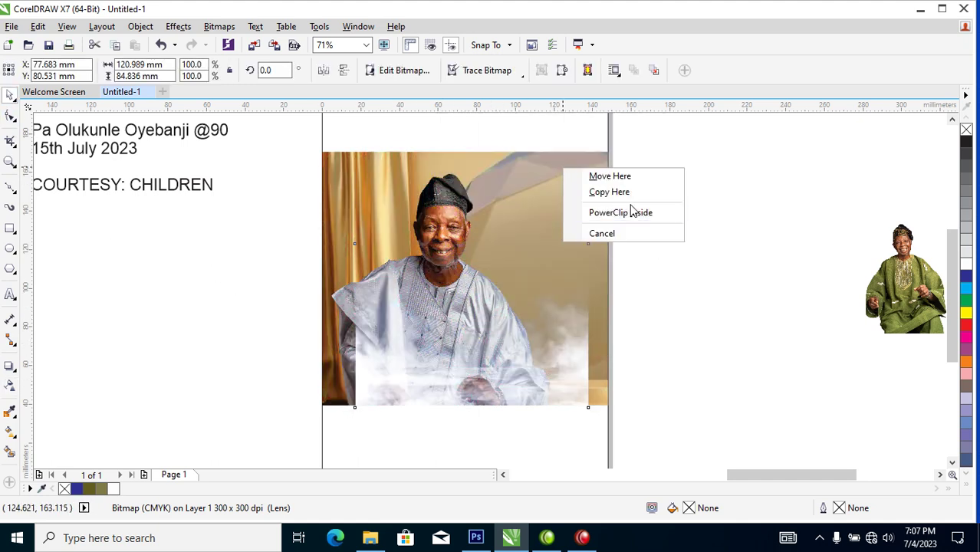
{"action": "left_click", "coordinate": [632, 212]}
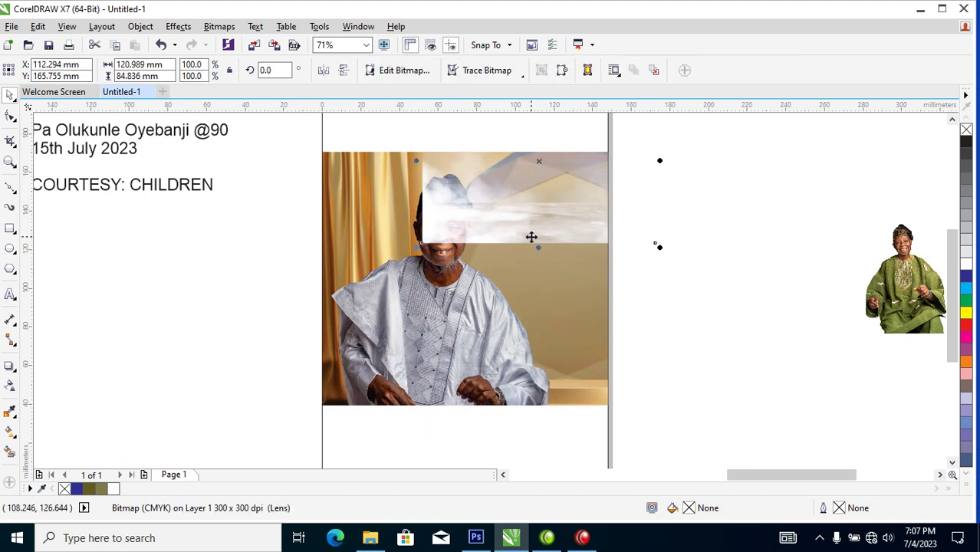
{"action": "left_click_drag", "start_coordinate": [550, 217], "coordinate": [443, 399]}
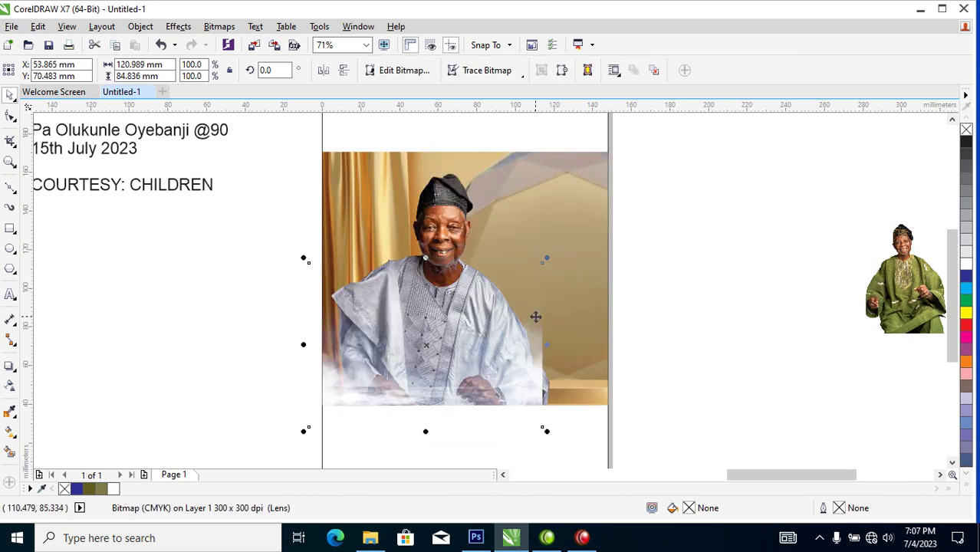
{"action": "left_click_drag", "start_coordinate": [549, 259], "coordinate": [634, 198]}
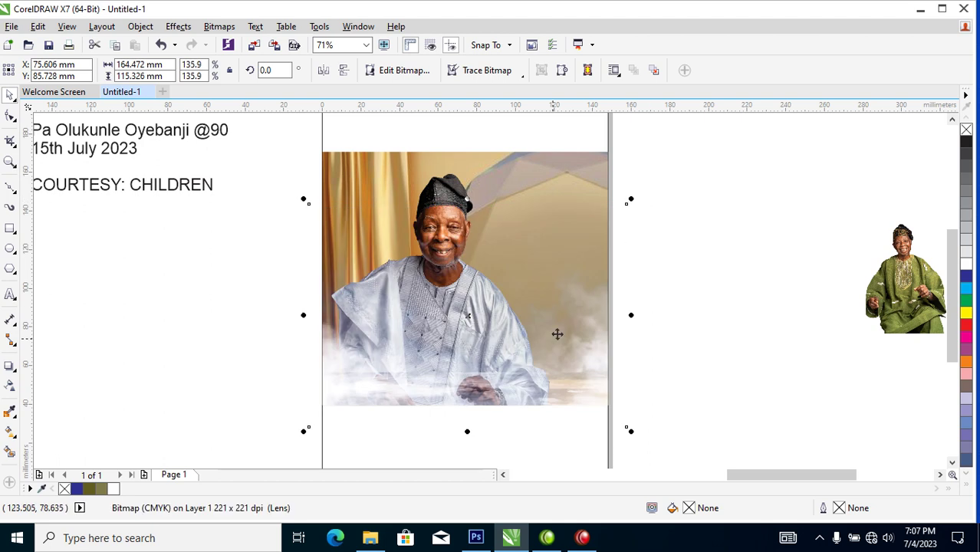
{"action": "left_click", "coordinate": [728, 331]}
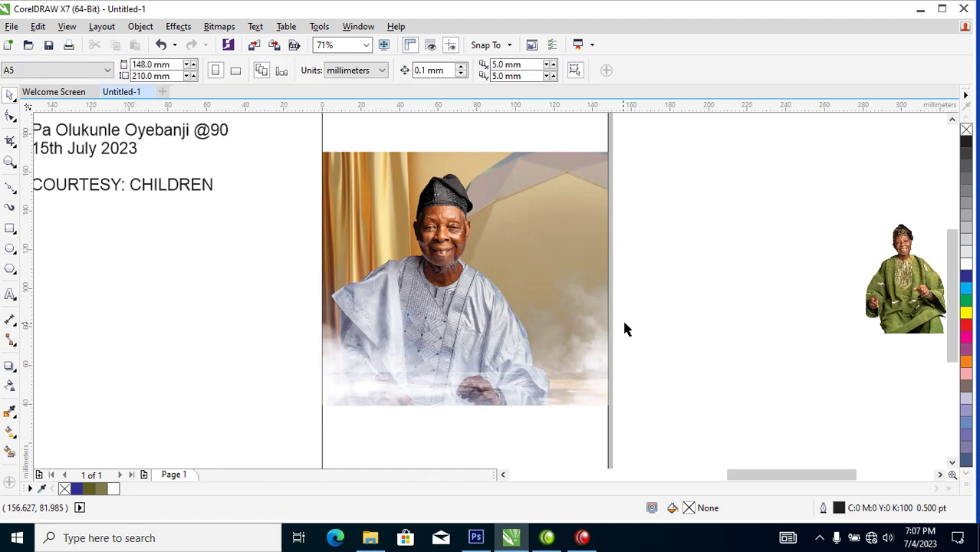
Move the celebration text block from beside the page to the blank area above the photo.
{"action": "scroll", "coordinate": [563, 270], "scroll_direction": "down", "scroll_amount": 2}
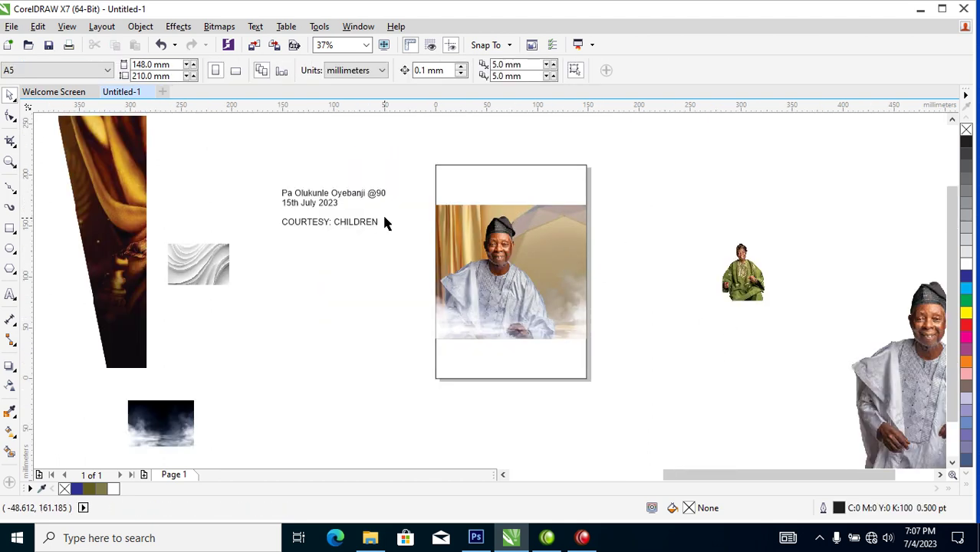
{"action": "left_click_drag", "start_coordinate": [244, 136], "coordinate": [387, 261]}
{"action": "scroll", "coordinate": [407, 196], "scroll_direction": "up", "scroll_amount": 1}
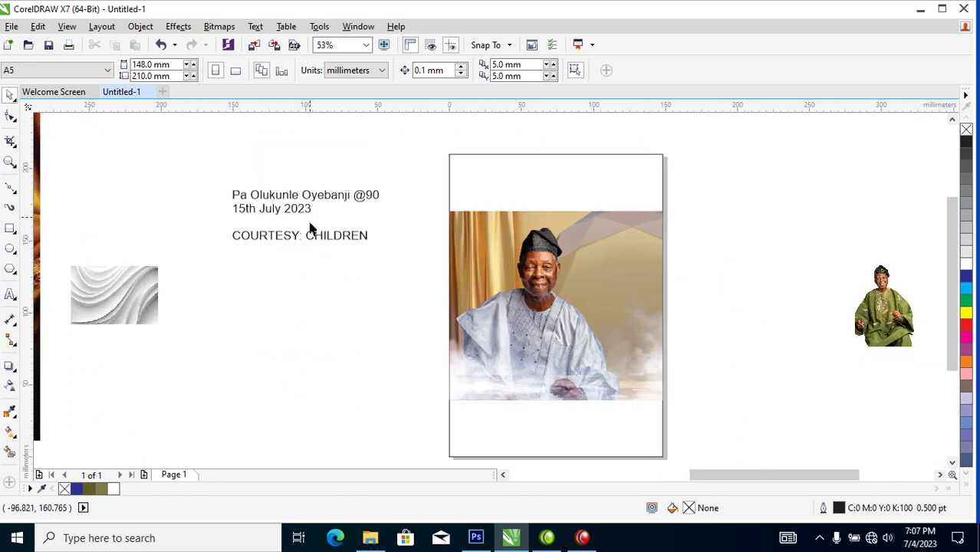
{"action": "left_click_drag", "start_coordinate": [324, 204], "coordinate": [575, 183]}
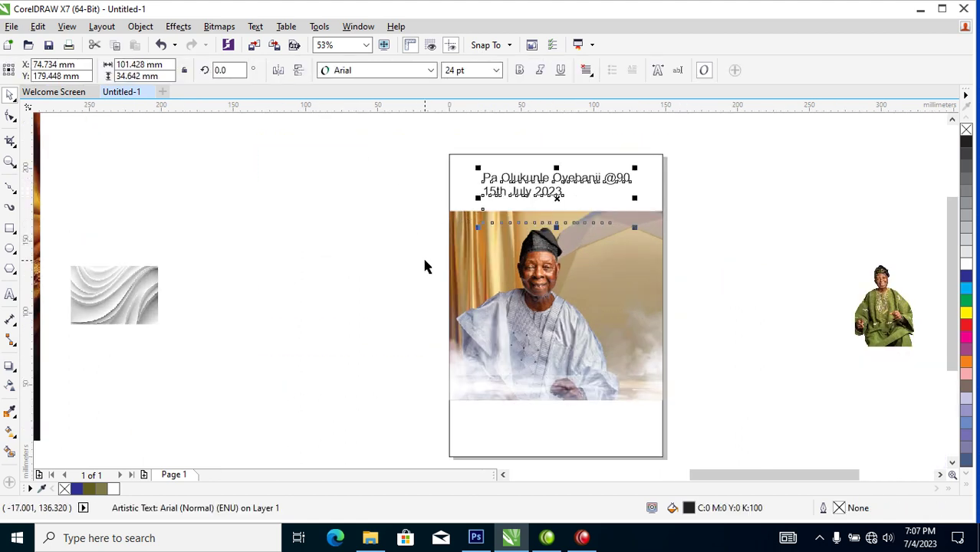
Sample the orange from the curtain and fill the page-sized background rectangle with it.
{"action": "left_click", "coordinate": [10, 412]}
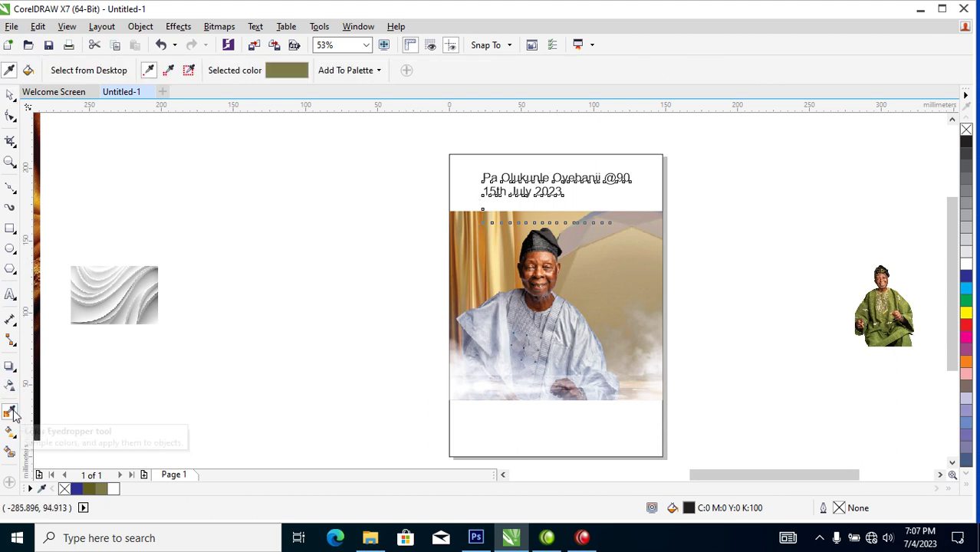
{"action": "left_click", "coordinate": [489, 257]}
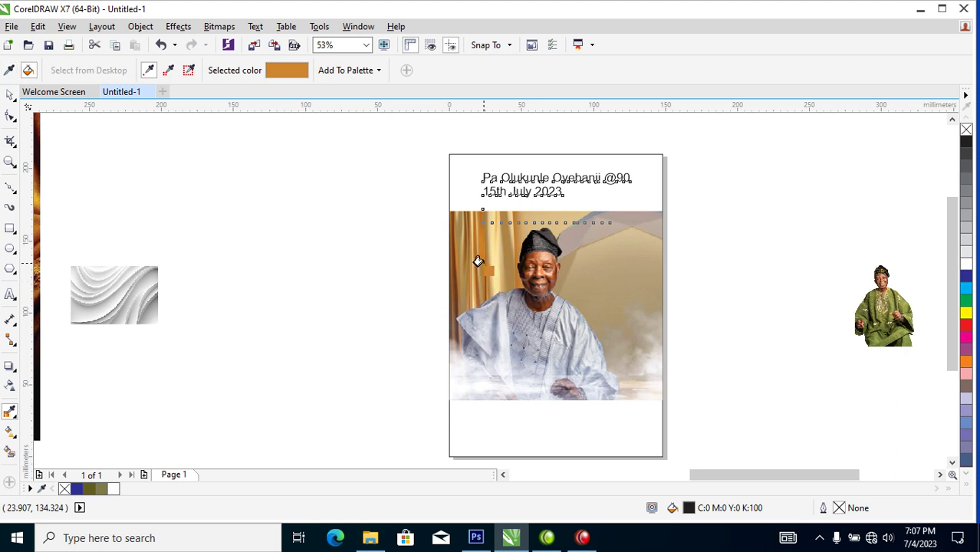
{"action": "left_click", "coordinate": [511, 428]}
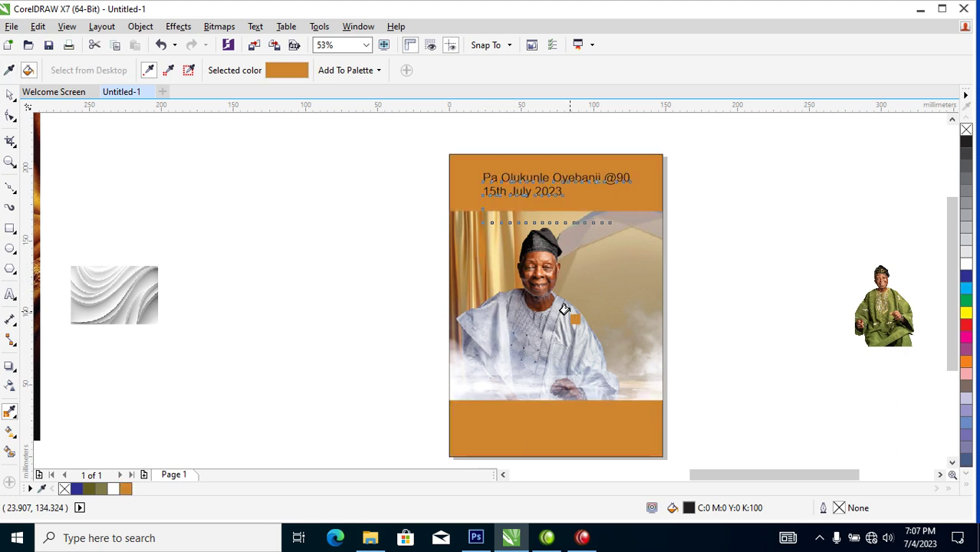
{"action": "key", "text": "space"}
{"action": "left_click", "coordinate": [722, 205]}
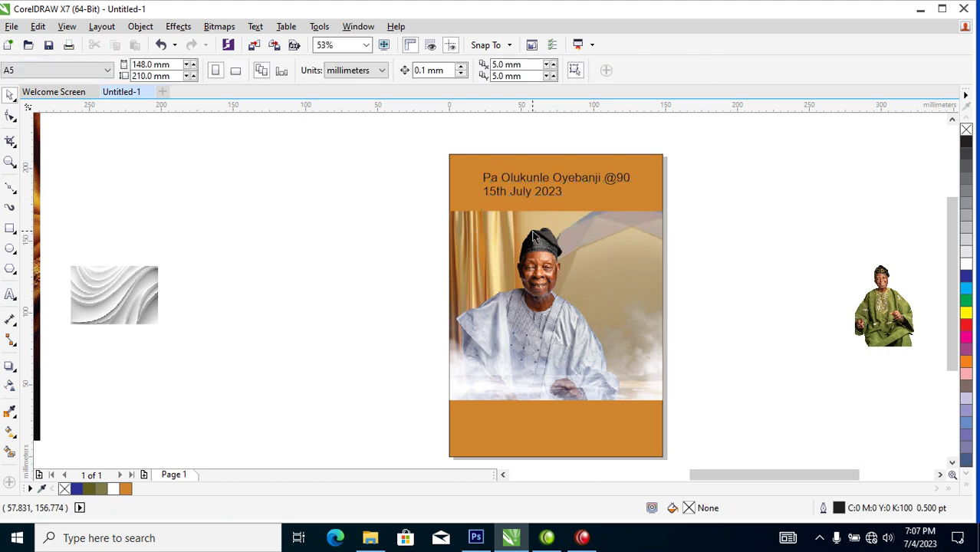
Set the text block in FuturaTEE and move its "COURTESY: CHILDREN" and "15th July 2023" lines to the orange band below the photo.
{"action": "mouse_move", "coordinate": [561, 197]}
{"action": "left_mouse_down"}
{"action": "mouse_move", "coordinate": [565, 238]}
{"action": "mouse_move", "coordinate": [567, 207]}
{"action": "left_mouse_up"}
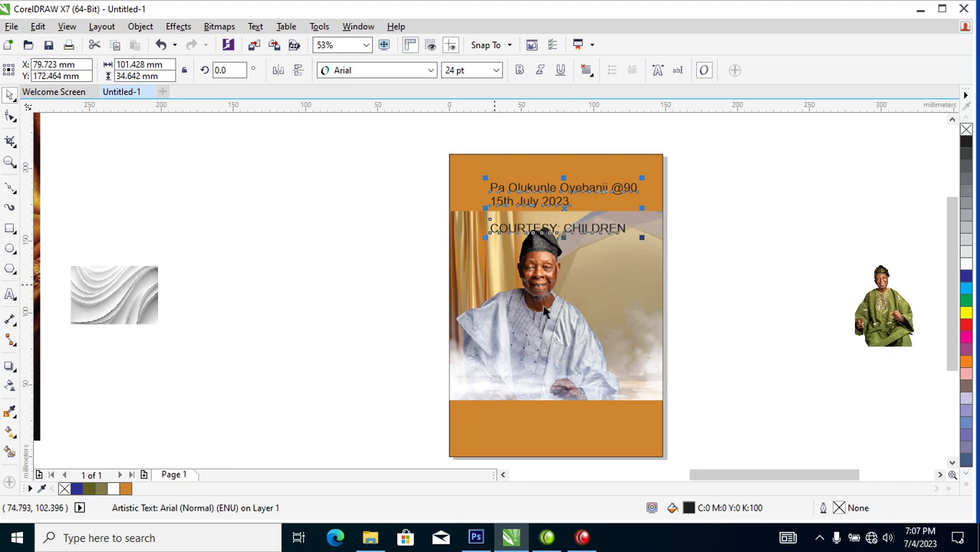
{"action": "left_click", "coordinate": [430, 70]}
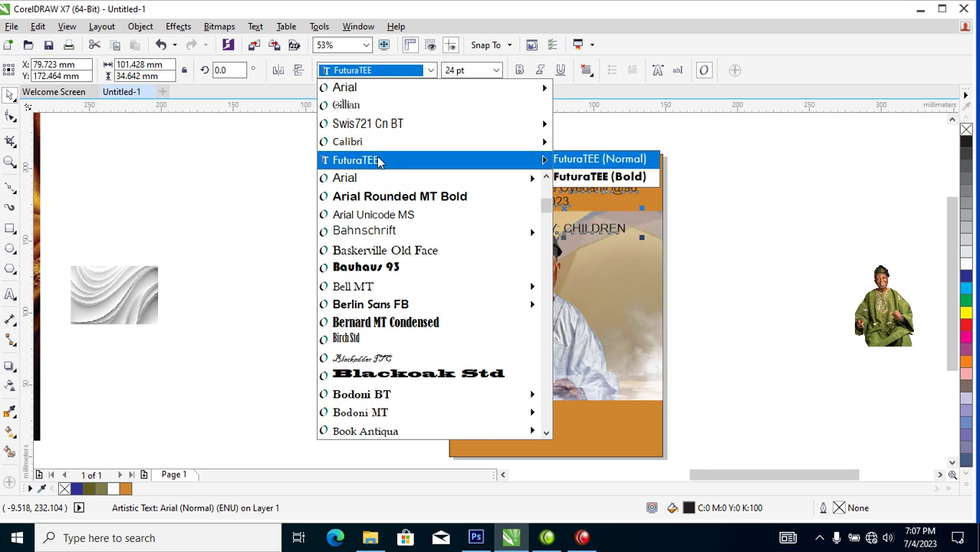
{"action": "left_click", "coordinate": [378, 160]}
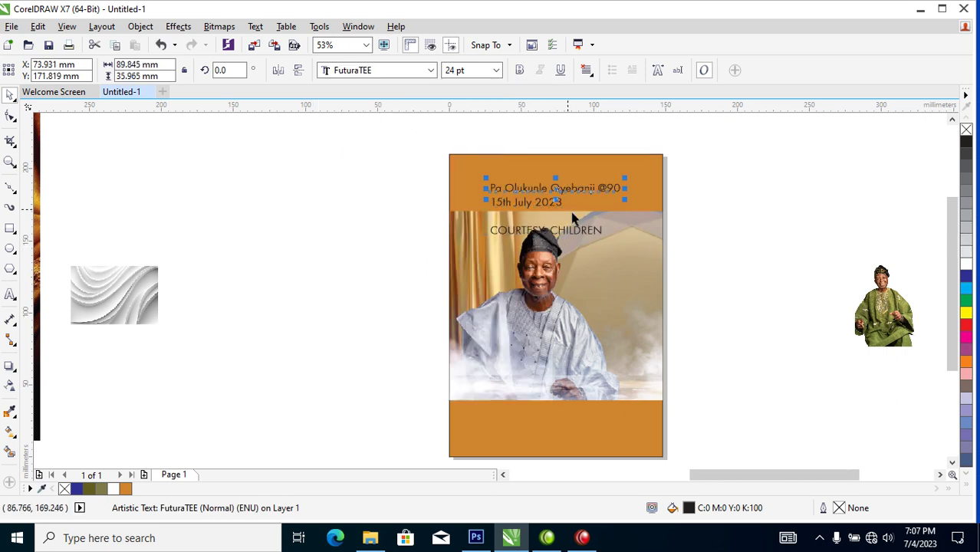
{"action": "left_click_drag", "start_coordinate": [600, 236], "coordinate": [614, 448]}
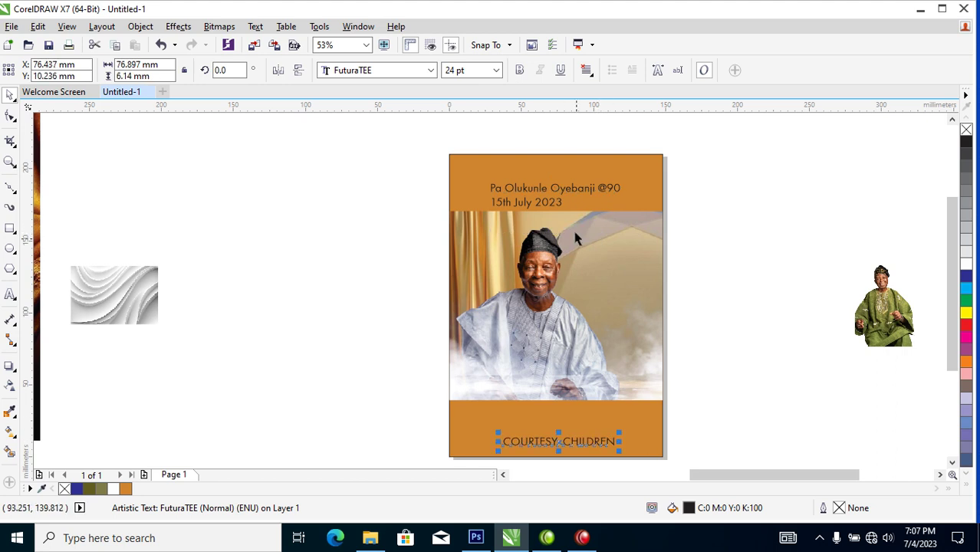
{"action": "left_click_drag", "start_coordinate": [560, 209], "coordinate": [545, 428]}
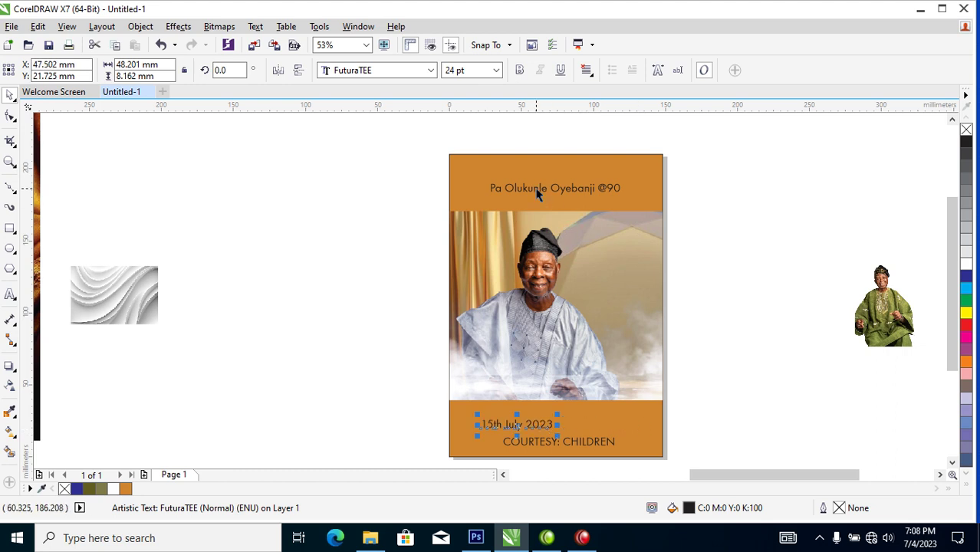
Colour the celebrant's name line at the page's top white.
{"action": "left_click", "coordinate": [564, 192]}
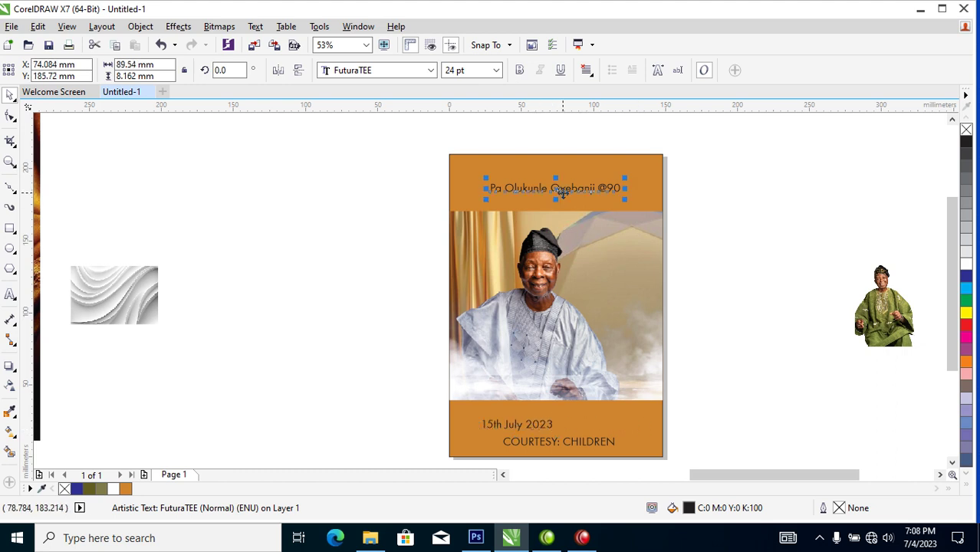
{"action": "key", "text": "z"}
{"action": "left_click_drag", "start_coordinate": [405, 149], "coordinate": [747, 407]}
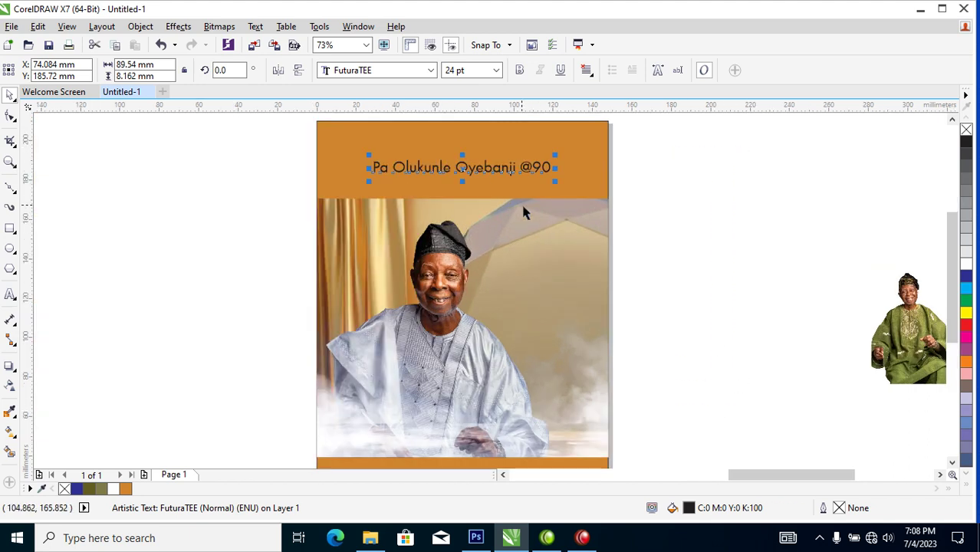
{"action": "left_click", "coordinate": [966, 264]}
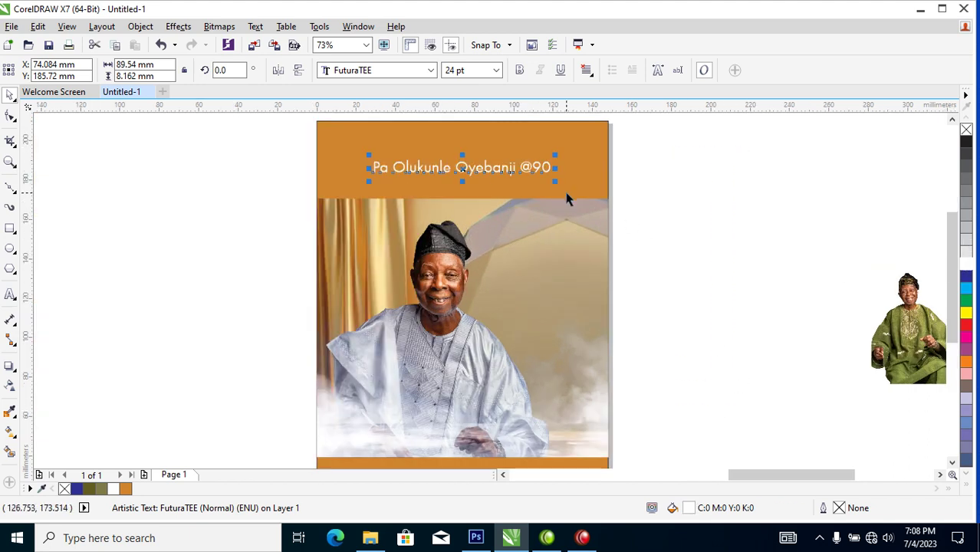
{"action": "double_click", "coordinate": [521, 169]}
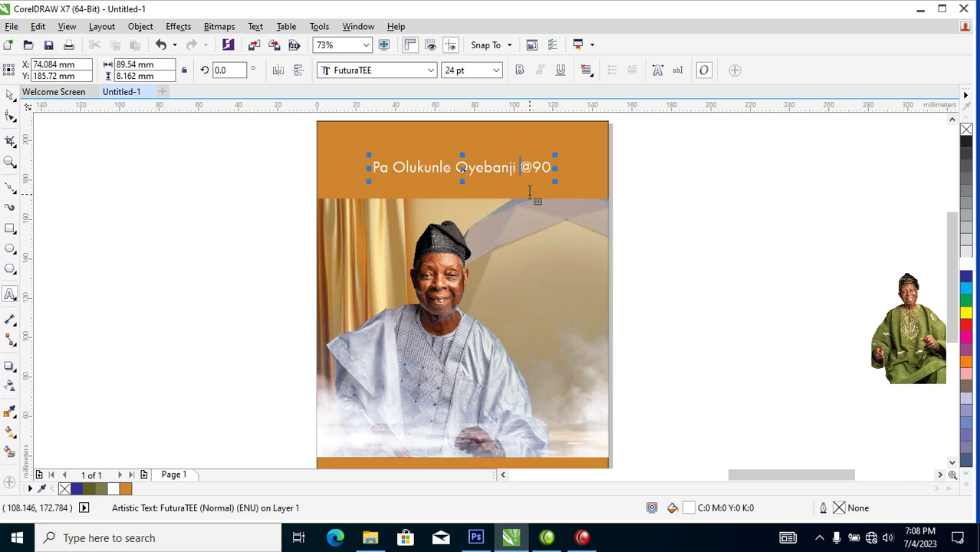
{"action": "key", "text": "Return"}
{"action": "key", "text": "ctrl+space"}
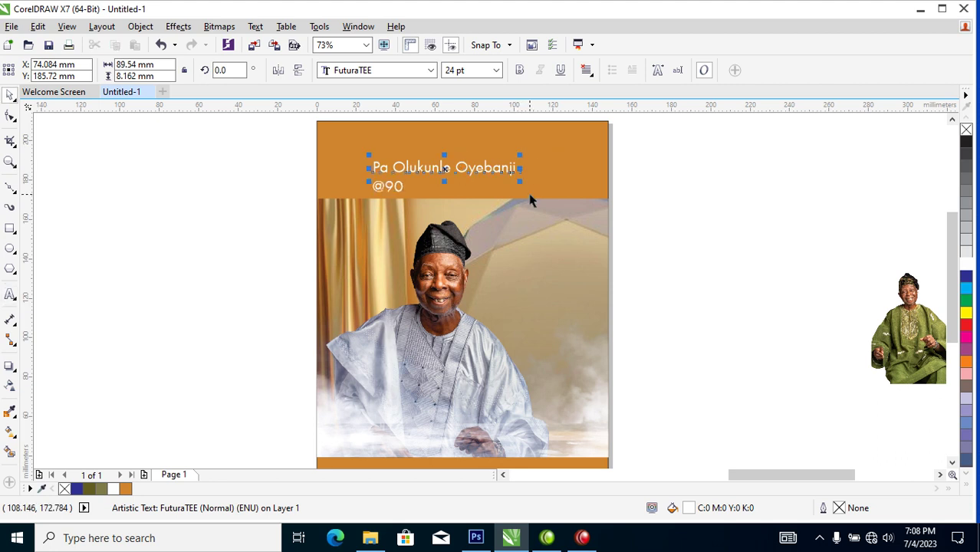
{"action": "left_click_drag", "start_coordinate": [395, 188], "coordinate": [609, 212]}
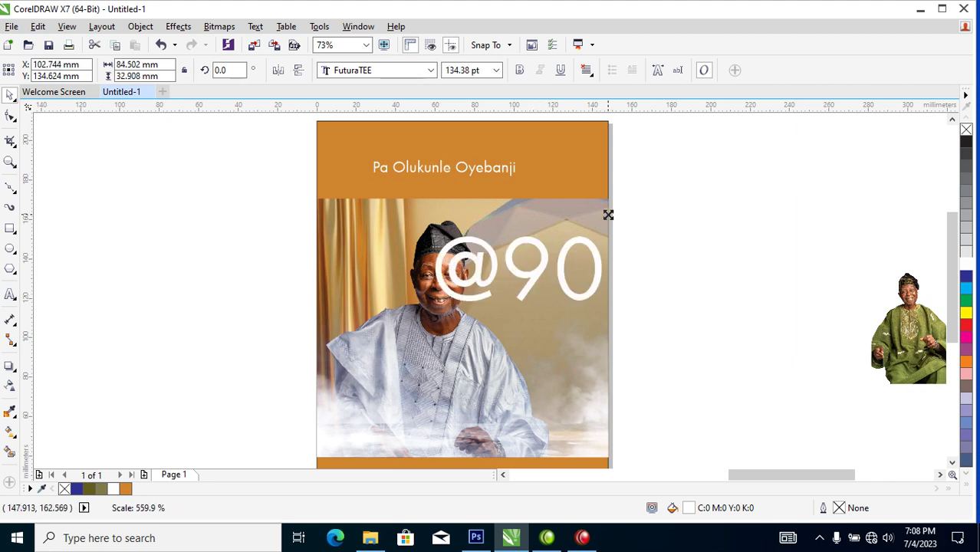
{"action": "left_click_drag", "start_coordinate": [567, 291], "coordinate": [549, 295]}
{"action": "left_click", "coordinate": [519, 70]}
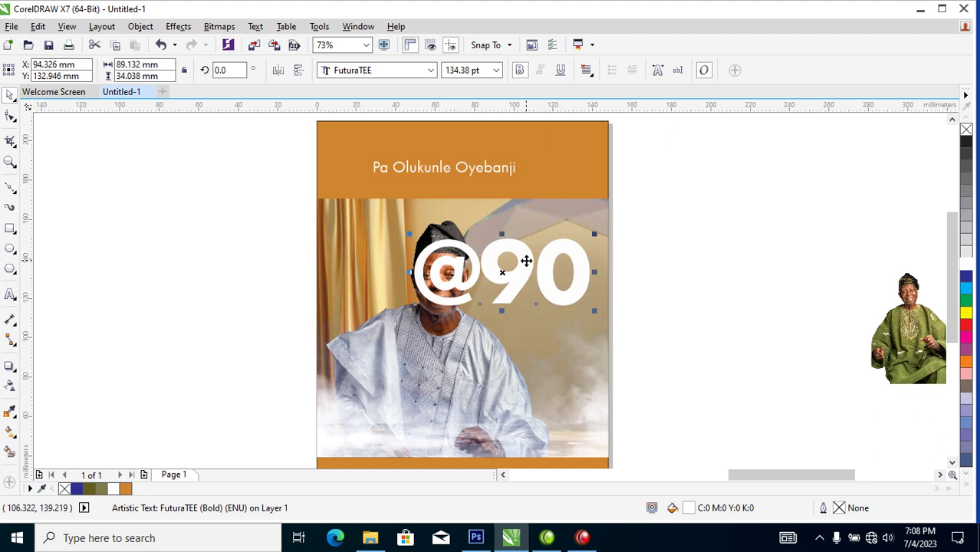
Separate the "@" from the "90", place it small above the number, and move the "90" beside the man's head.
{"action": "double_click", "coordinate": [486, 267]}
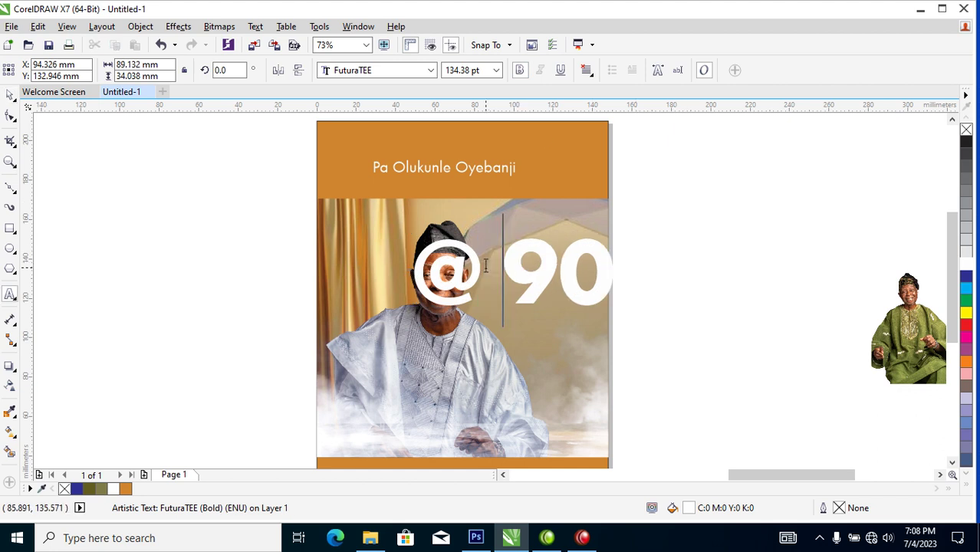
{"action": "key", "text": "ctrl+space"}
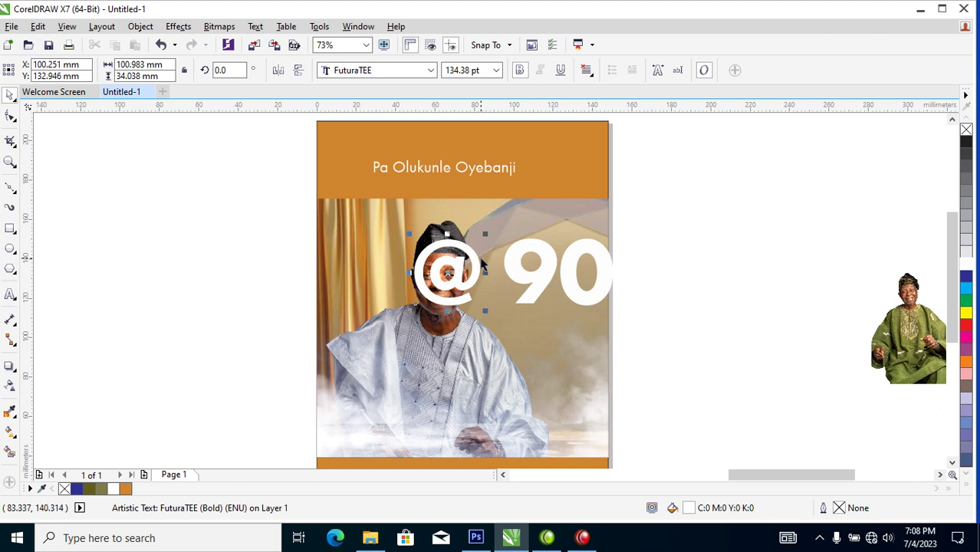
{"action": "left_click", "coordinate": [475, 270]}
{"action": "key", "text": "ctrl+z"}
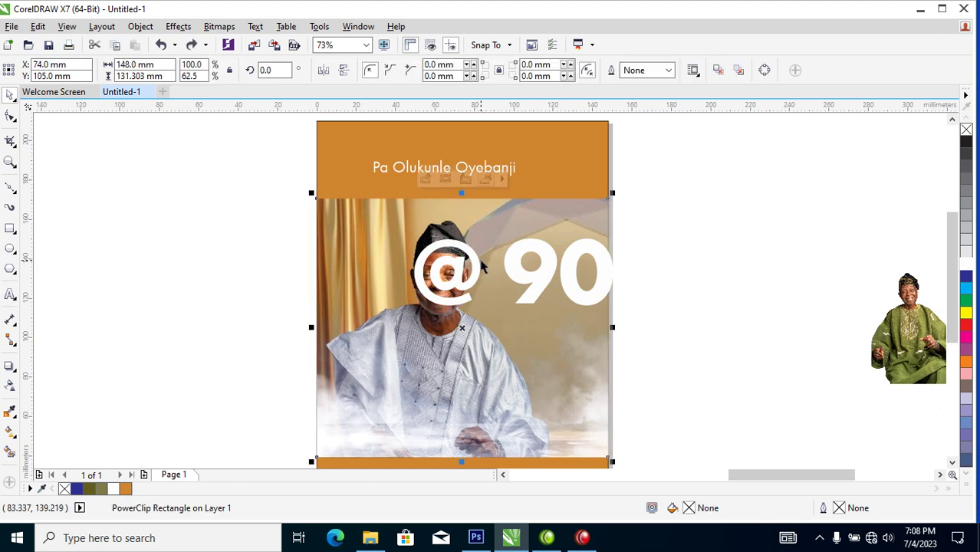
{"action": "left_click_drag", "start_coordinate": [507, 237], "coordinate": [572, 200]}
{"action": "left_click_drag", "start_coordinate": [574, 285], "coordinate": [537, 286]}
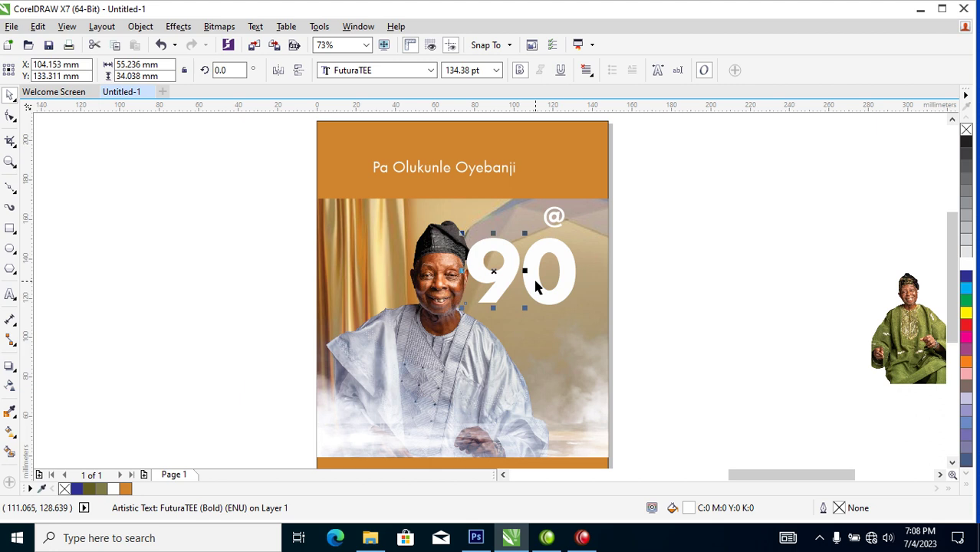
Delete the "0" of the title and draw a circle about 31 mm wide overlapping the "9"'s outer edge.
{"action": "left_click", "coordinate": [561, 279]}
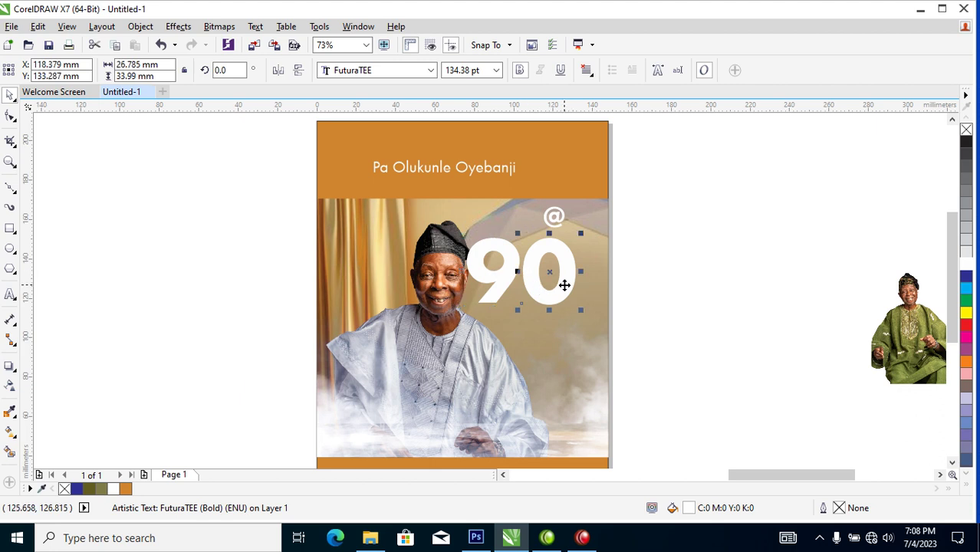
{"action": "key", "text": "Delete"}
{"action": "left_click_drag", "start_coordinate": [454, 197], "coordinate": [705, 344]}
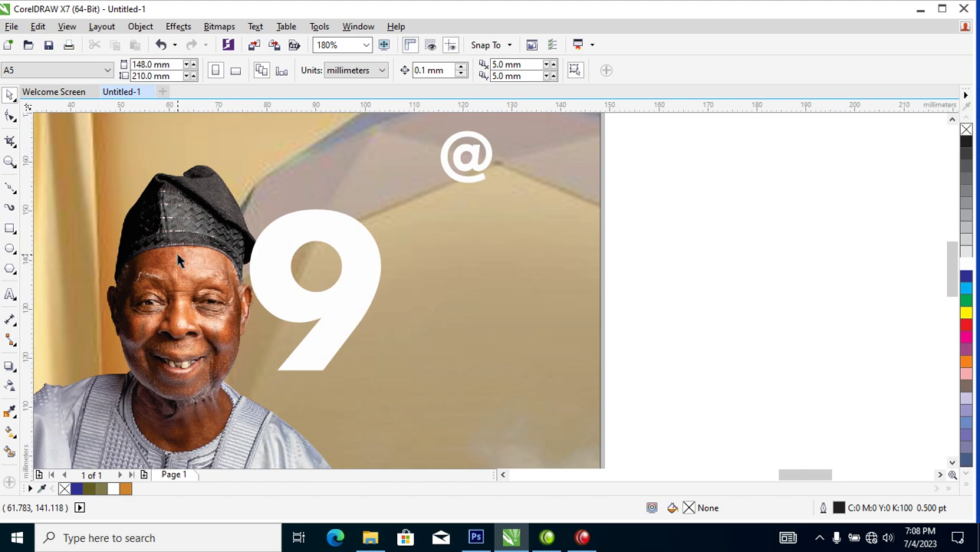
{"action": "left_click", "coordinate": [10, 250]}
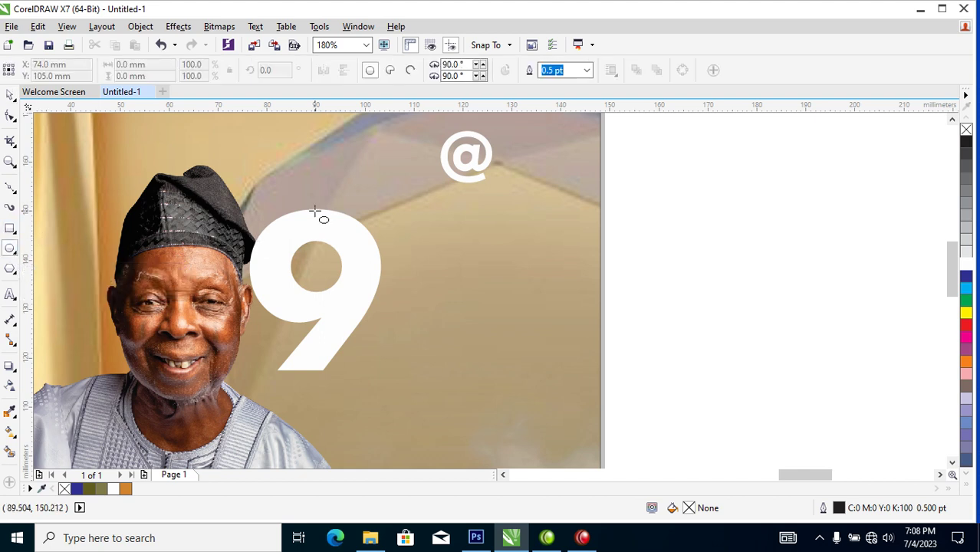
{"action": "left_click_drag", "start_coordinate": [334, 186], "coordinate": [485, 336]}
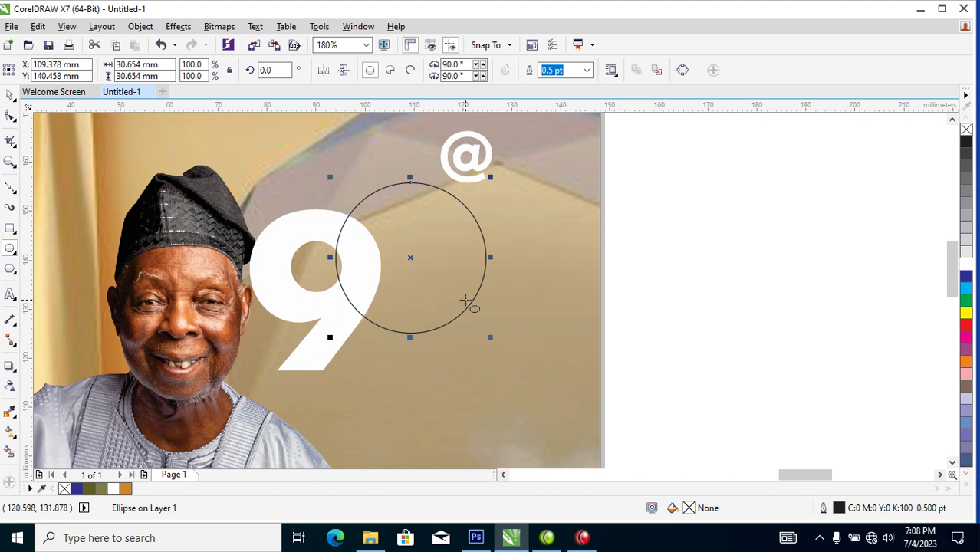
{"action": "key", "text": "space"}
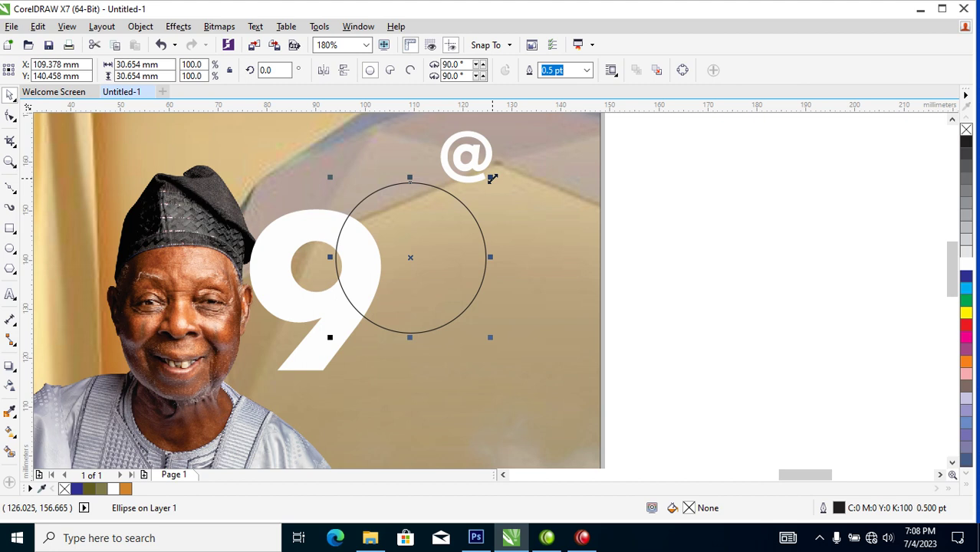
Make a concentric scaled-down copy of the circle, about 16.6 mm wide, and combine both circles into a ring.
{"action": "left_click_drag", "start_coordinate": [492, 179], "coordinate": [467, 213]}
{"action": "right_click", "coordinate": [468, 213]}
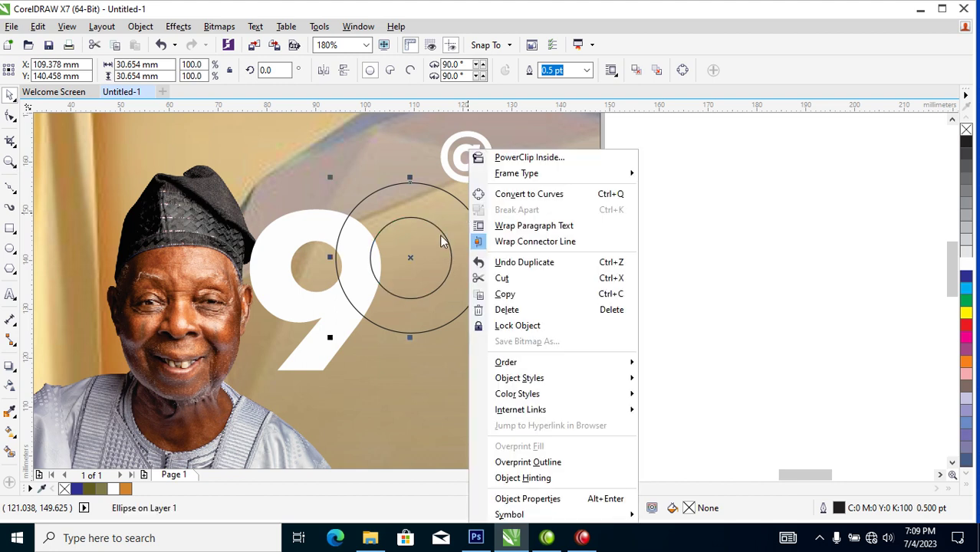
{"action": "left_click", "coordinate": [430, 232]}
{"action": "left_click", "coordinate": [437, 225]}
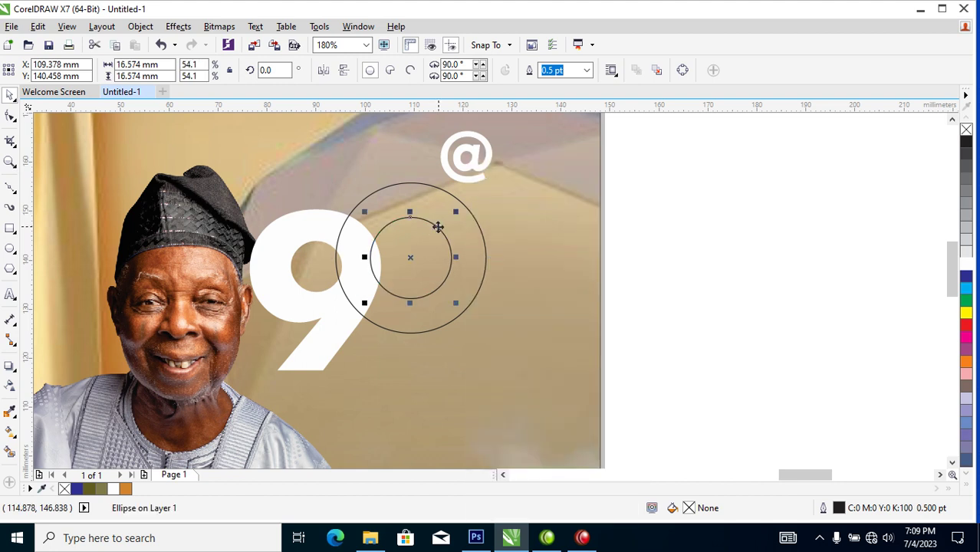
{"action": "left_click", "coordinate": [470, 212], "text": "shift"}
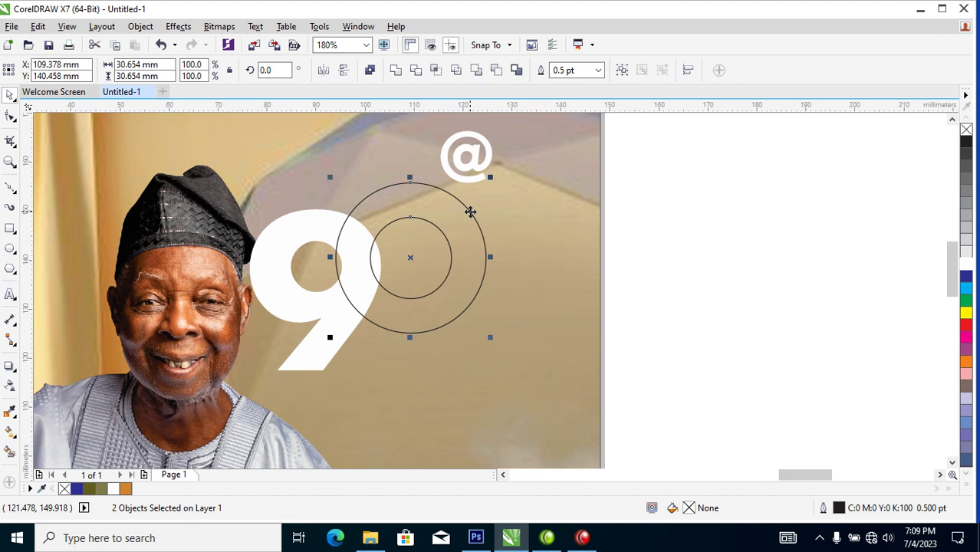
{"action": "key", "text": "ctrl+l"}
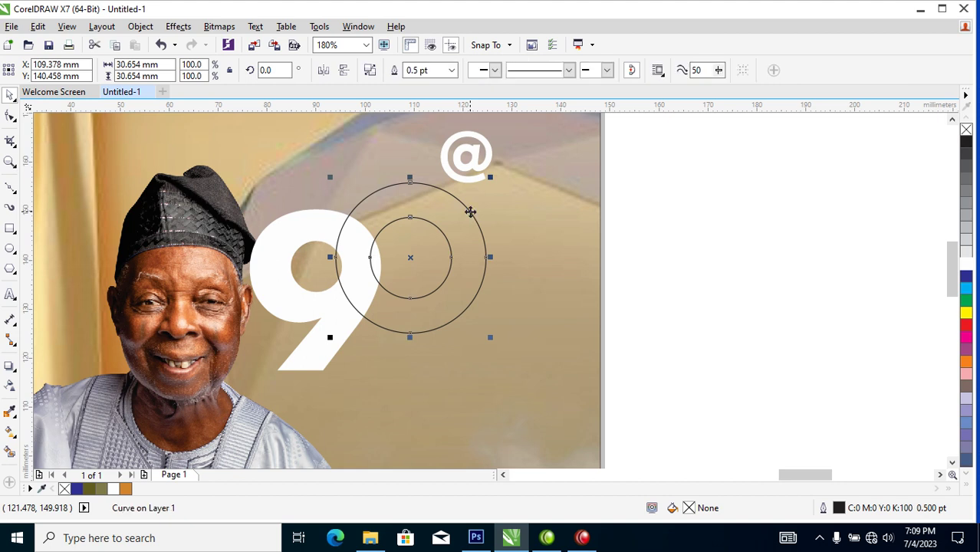
Position the ring over the outer edge of the "9" and trim the "9" with it.
{"action": "left_click_drag", "start_coordinate": [483, 239], "coordinate": [494, 244]}
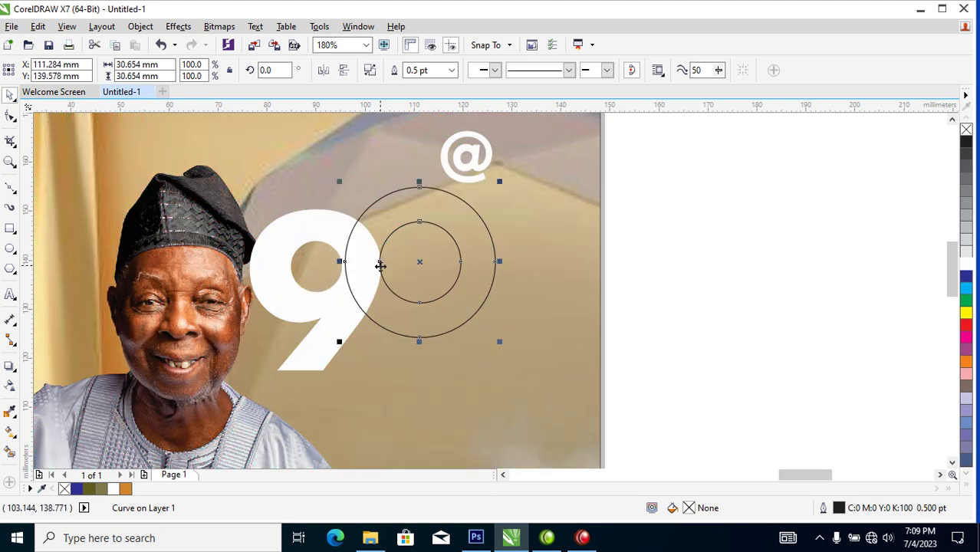
{"action": "left_click_drag", "start_coordinate": [381, 264], "coordinate": [378, 266]}
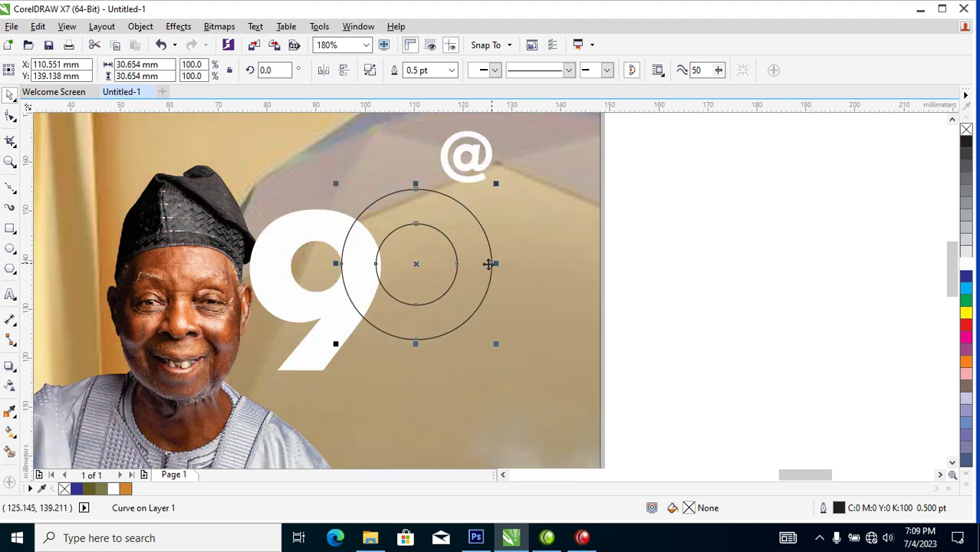
{"action": "left_click_drag", "start_coordinate": [466, 261], "coordinate": [466, 263]}
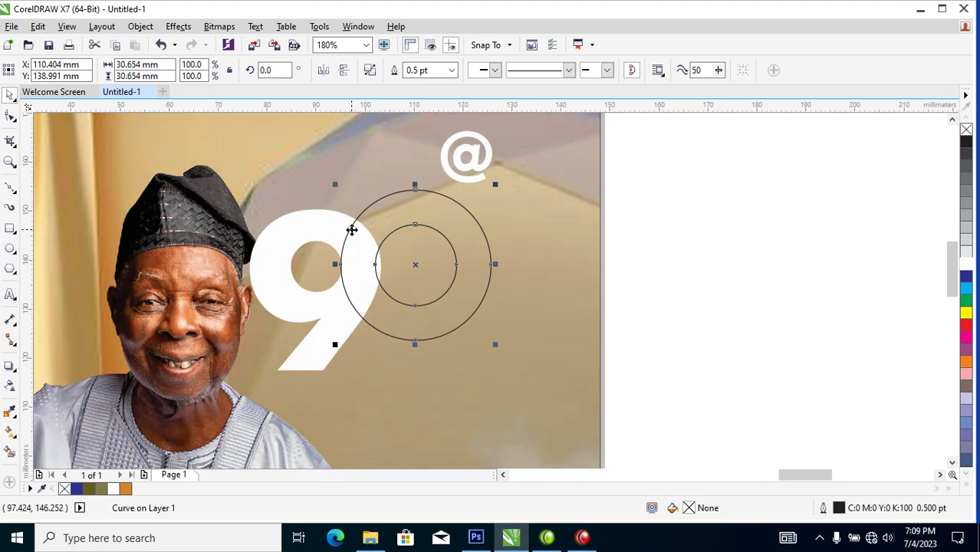
{"action": "scroll", "coordinate": [352, 230], "scroll_direction": "down", "scroll_amount": 2}
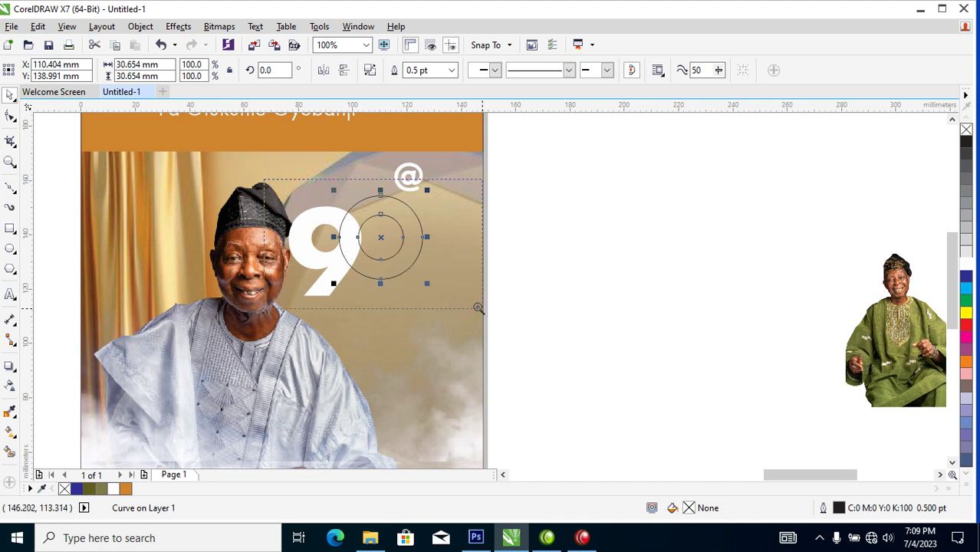
{"action": "scroll", "coordinate": [307, 216], "scroll_direction": "up", "scroll_amount": 3}
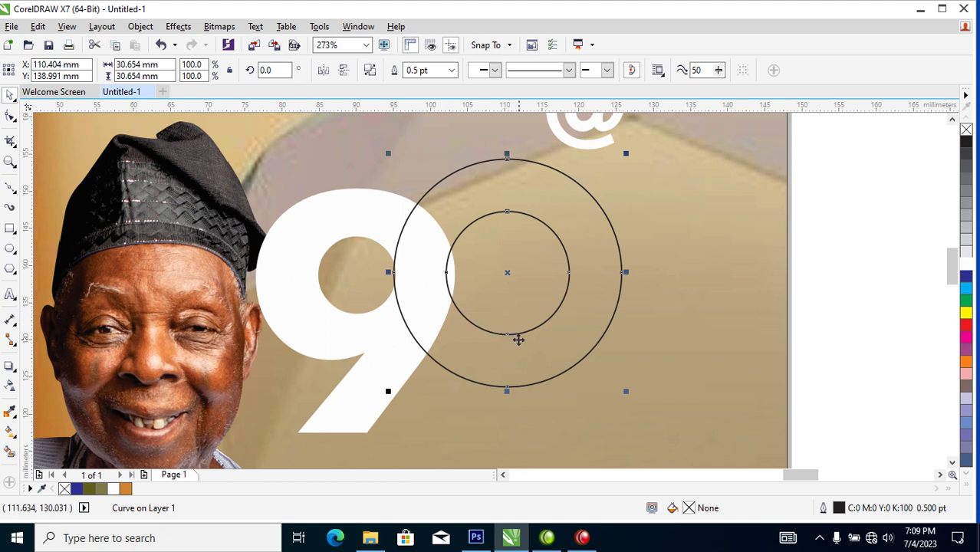
{"action": "left_click", "coordinate": [358, 211], "text": "shift"}
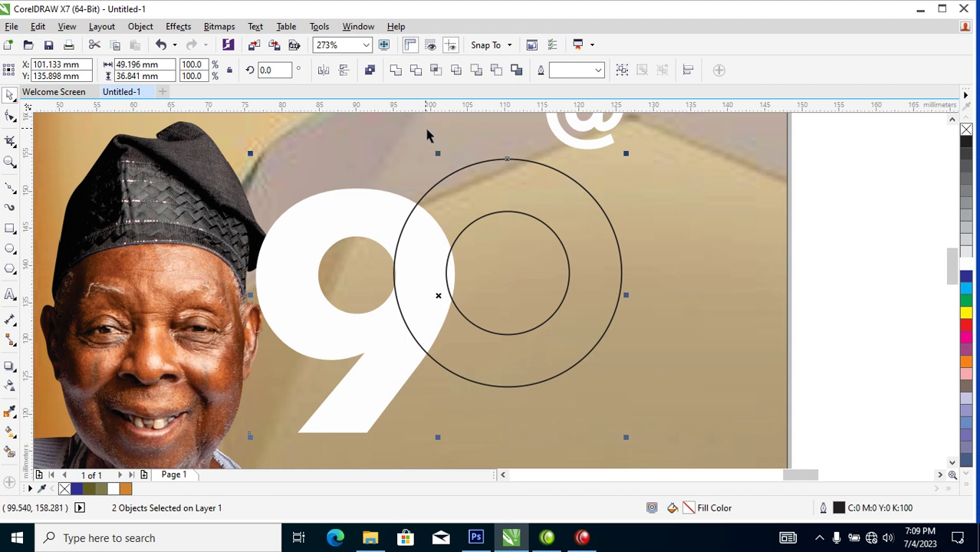
{"action": "left_click", "coordinate": [416, 76]}
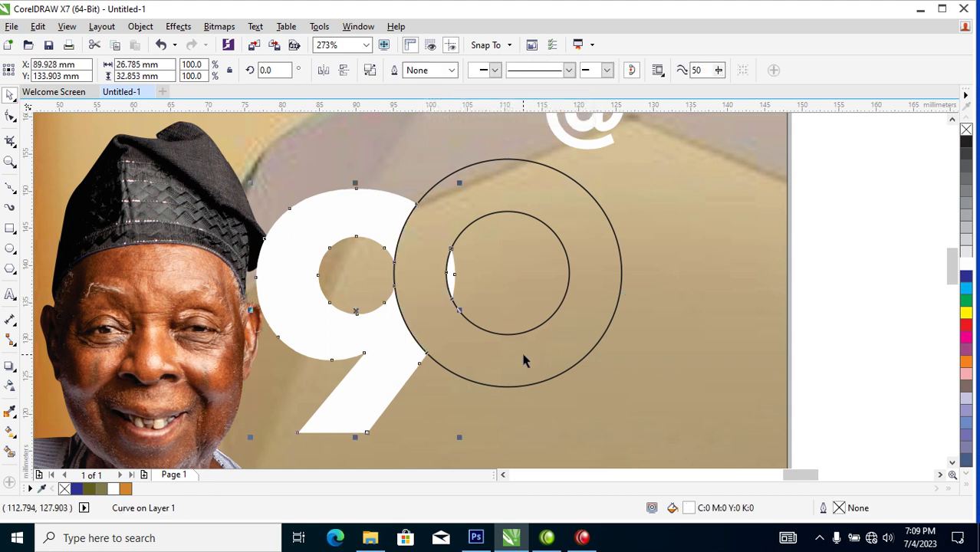
Break the trimmed "9" apart and delete the leftover sliver inside the ring.
{"action": "left_click", "coordinate": [378, 223]}
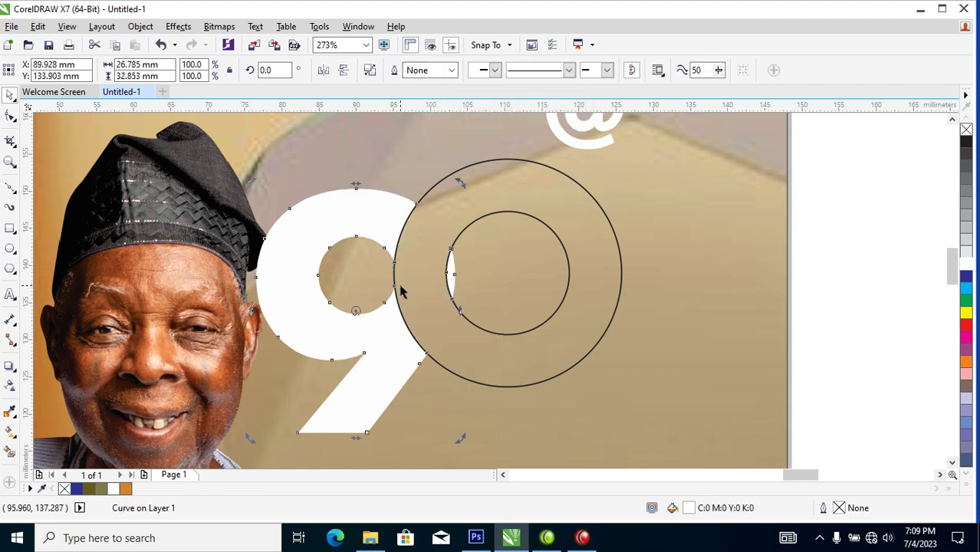
{"action": "key", "text": "ctrl+k"}
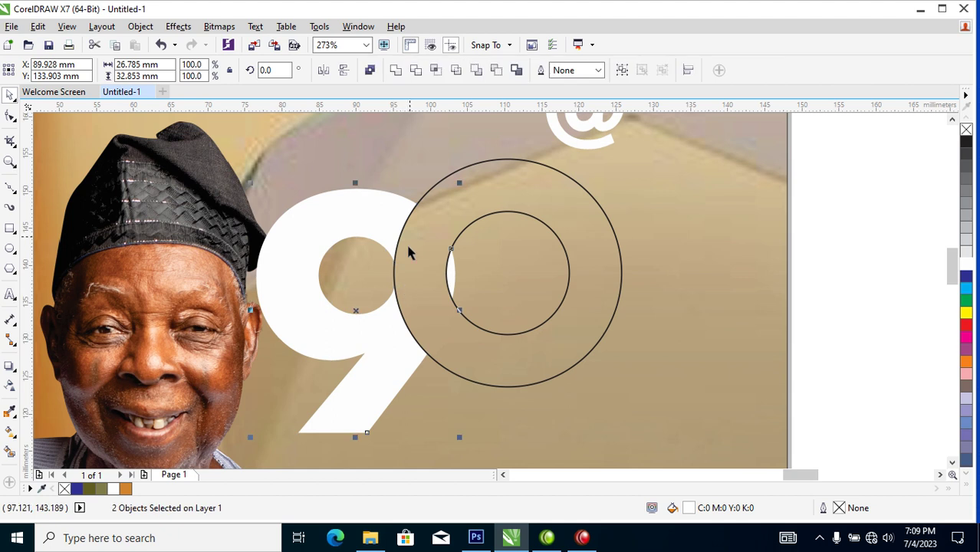
{"action": "left_click", "coordinate": [451, 272]}
{"action": "key", "text": "Delete"}
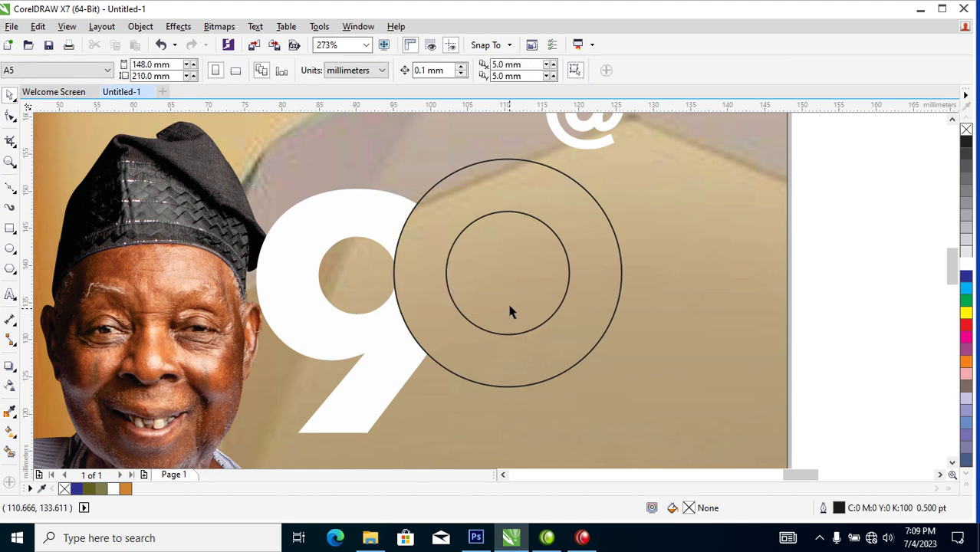
Fill the ring white, shrink it about its centre to about 28.5 mm wide, and remove its outline.
{"action": "left_click", "coordinate": [562, 181]}
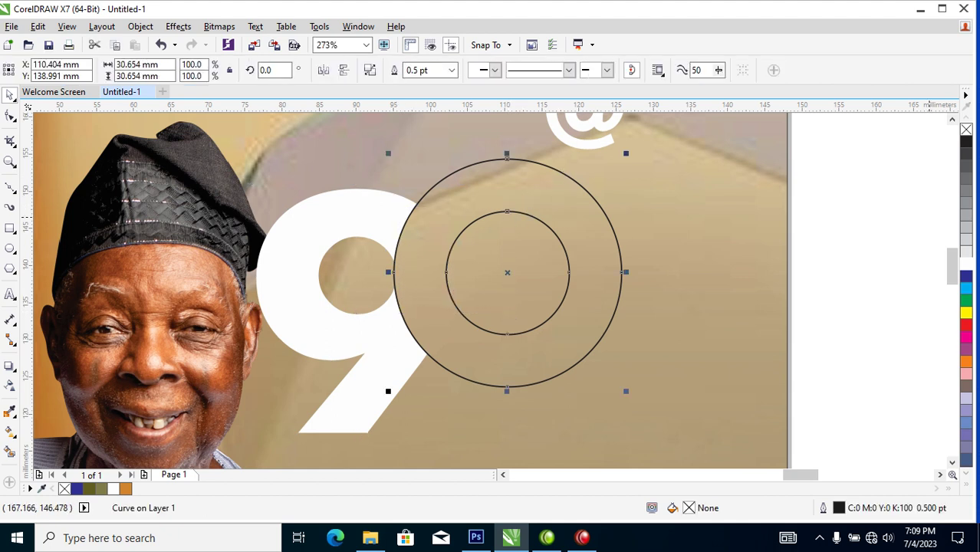
{"action": "left_click", "coordinate": [967, 266]}
{"action": "left_click_drag", "start_coordinate": [628, 154], "coordinate": [621, 161]}
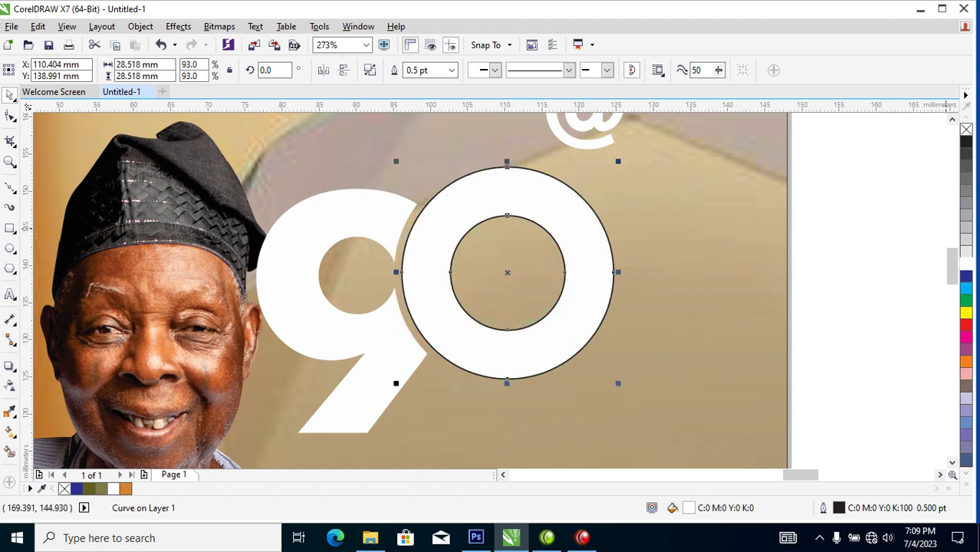
{"action": "right_click", "coordinate": [966, 131]}
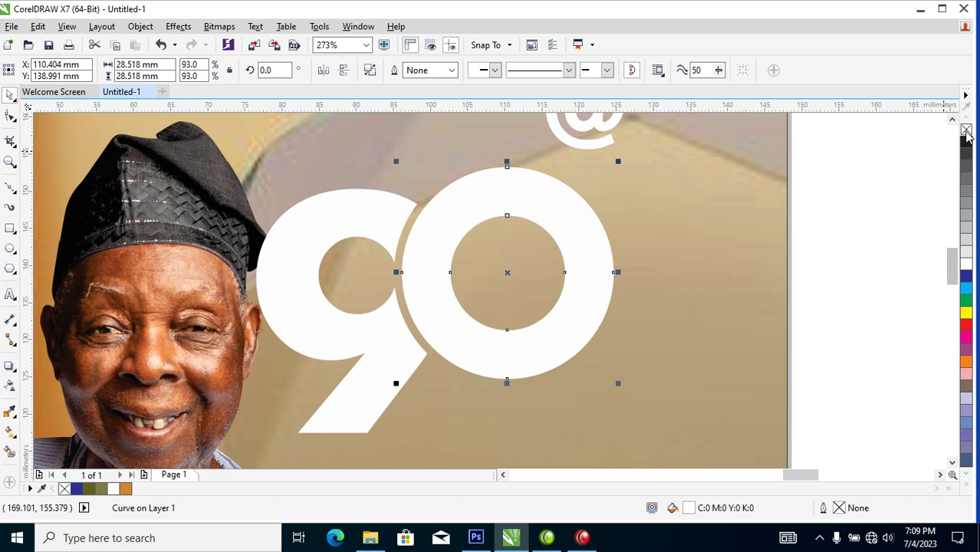
Apply a vertical linear gradient to the ring, white at both ends with a mid-grey stop at about 52%.
{"action": "scroll", "coordinate": [497, 327], "scroll_direction": "down", "scroll_amount": 5}
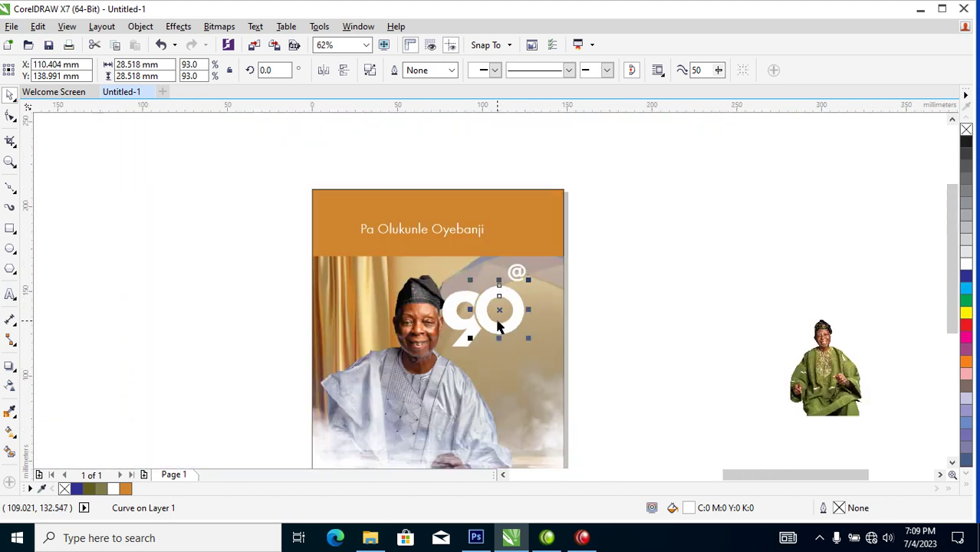
{"action": "left_click_drag", "start_coordinate": [388, 251], "coordinate": [586, 358]}
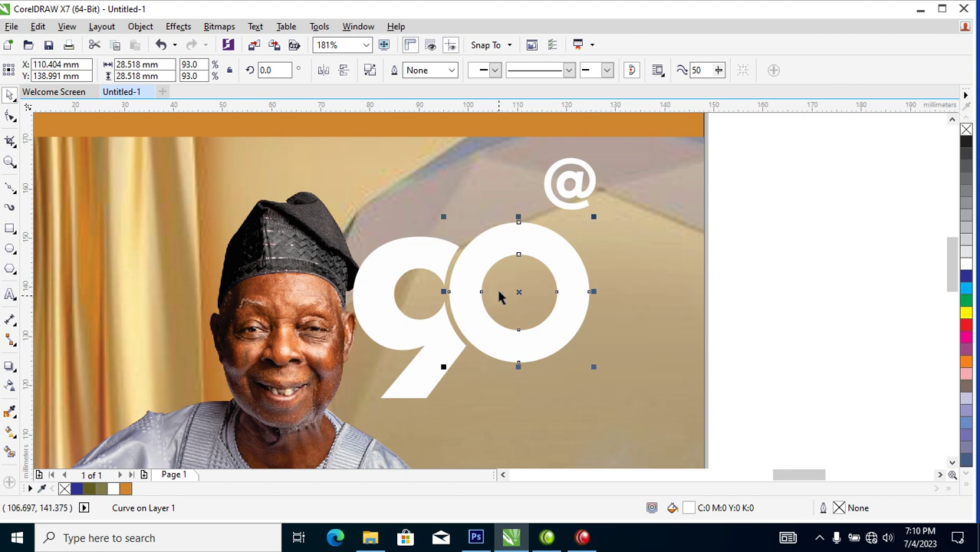
{"action": "key", "text": "g"}
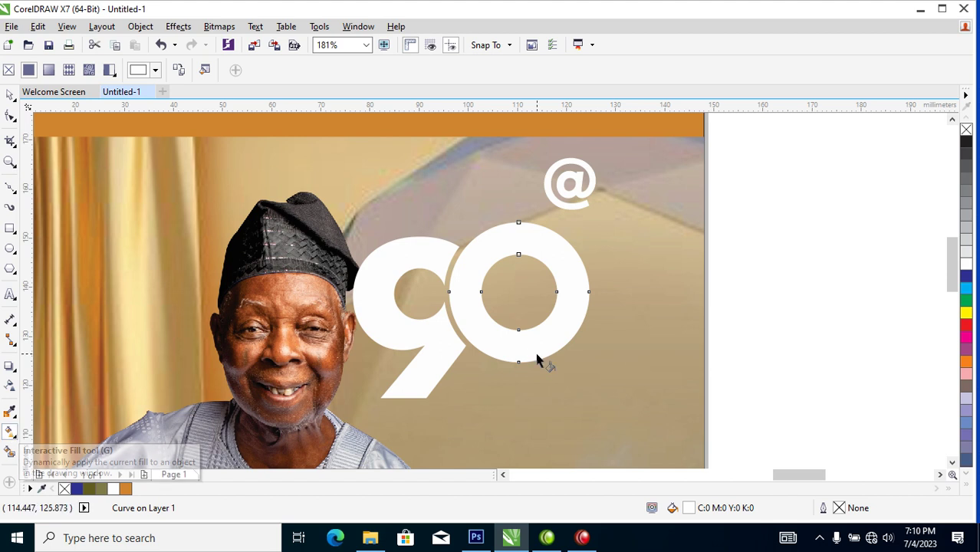
{"action": "left_click_drag", "start_coordinate": [541, 237], "coordinate": [537, 336]}
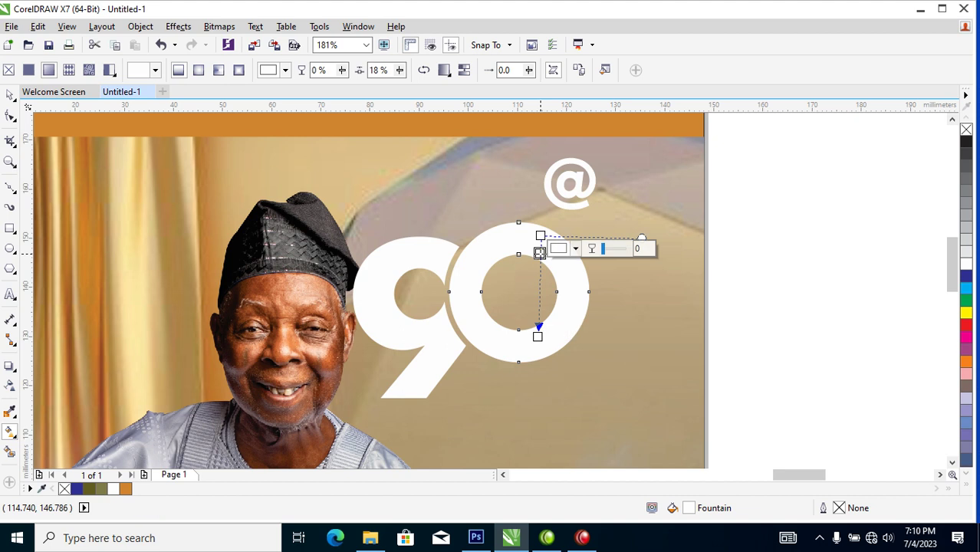
{"action": "double_click", "coordinate": [539, 286]}
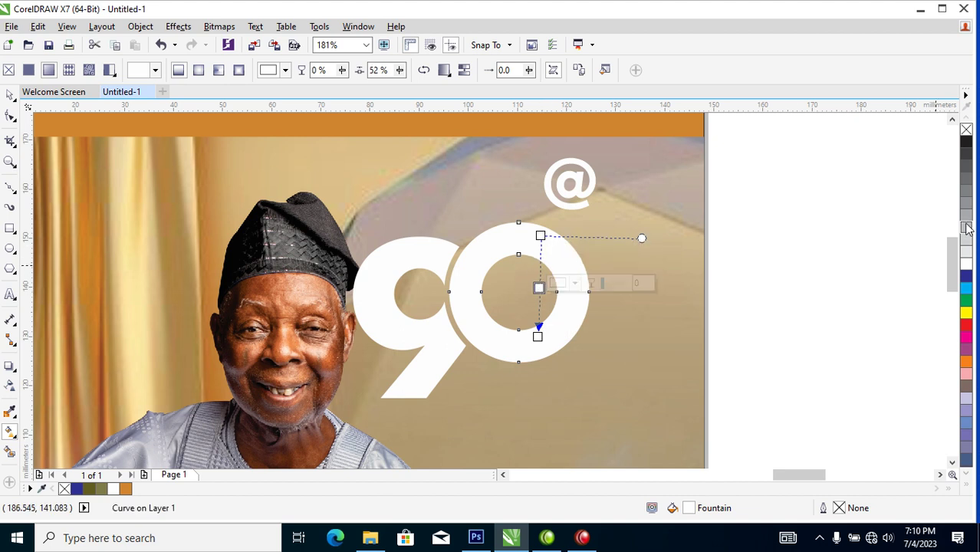
{"action": "left_click", "coordinate": [967, 190]}
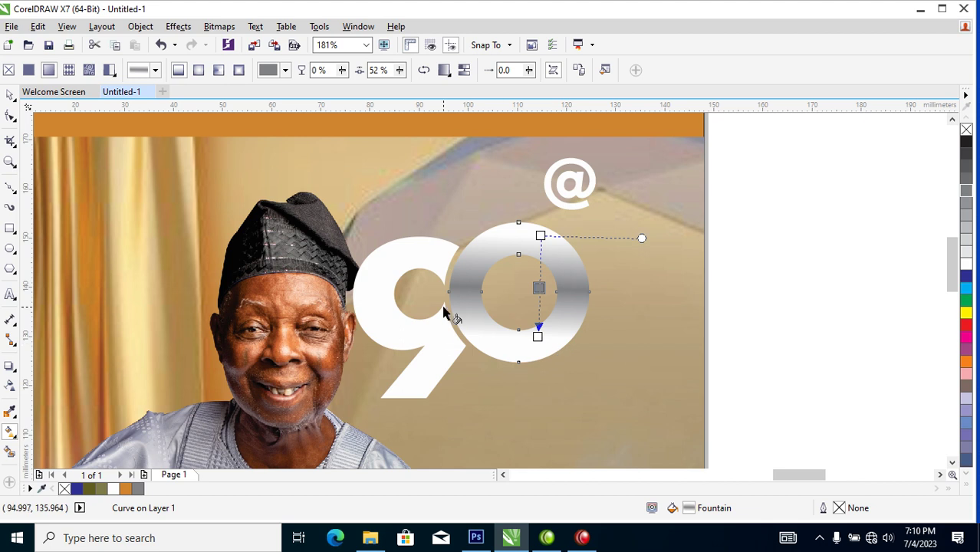
Copy all properties of the gradient ring onto the "9".
{"action": "key", "text": "space"}
{"action": "left_click_drag", "start_coordinate": [481, 285], "coordinate": [379, 307]}
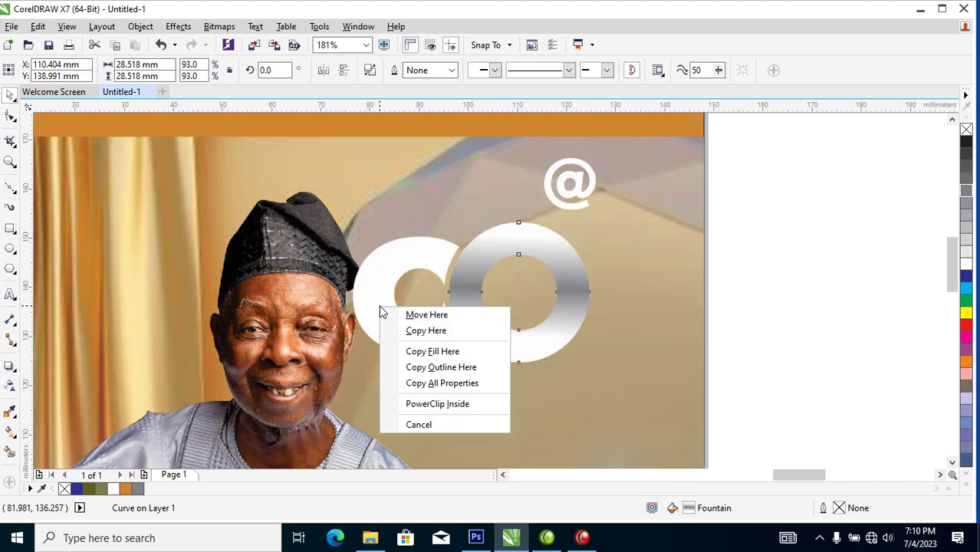
{"action": "left_click", "coordinate": [445, 384]}
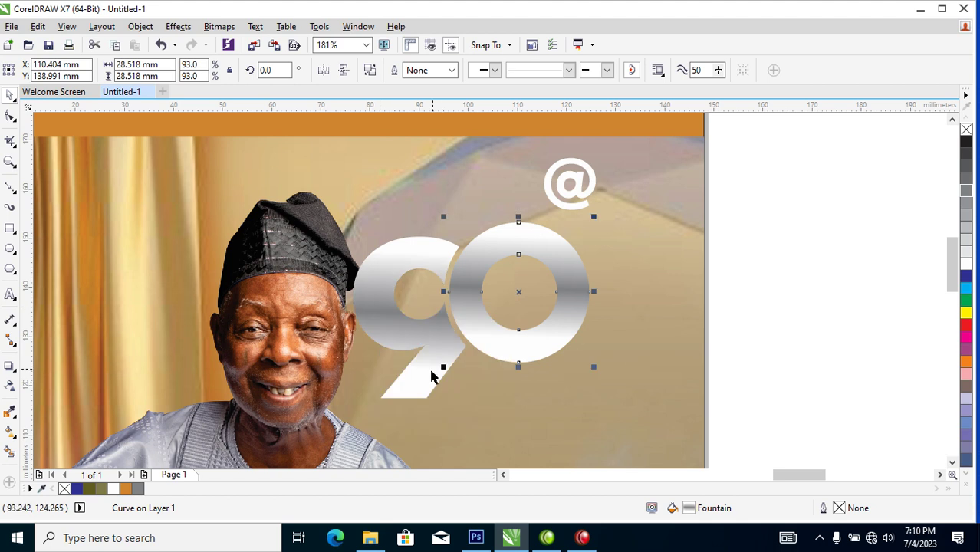
Group the "9" and the ring-shaped "0" into one object.
{"action": "scroll", "coordinate": [431, 379], "scroll_direction": "down", "scroll_amount": 5}
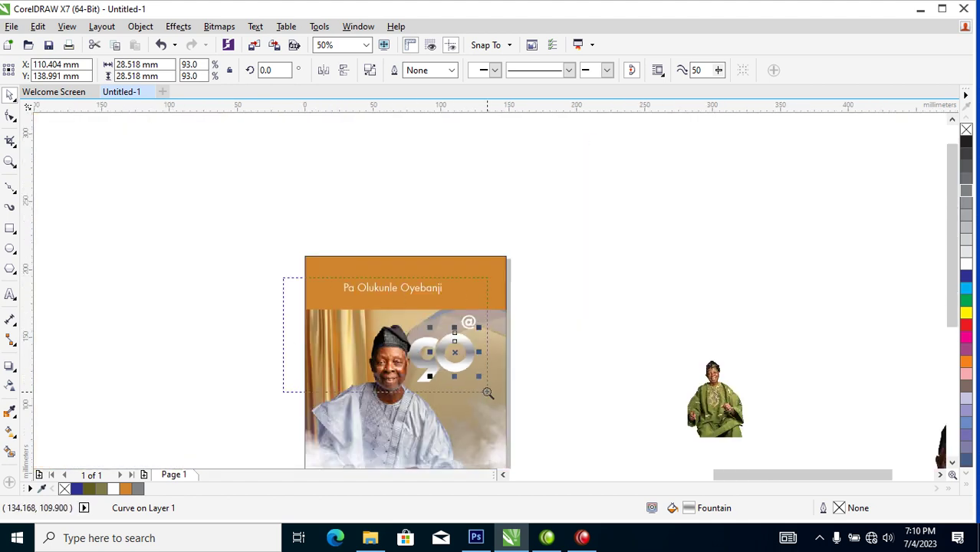
{"action": "scroll", "coordinate": [543, 414], "scroll_direction": "up", "scroll_amount": 3}
{"action": "left_click", "coordinate": [545, 349], "text": "shift"}
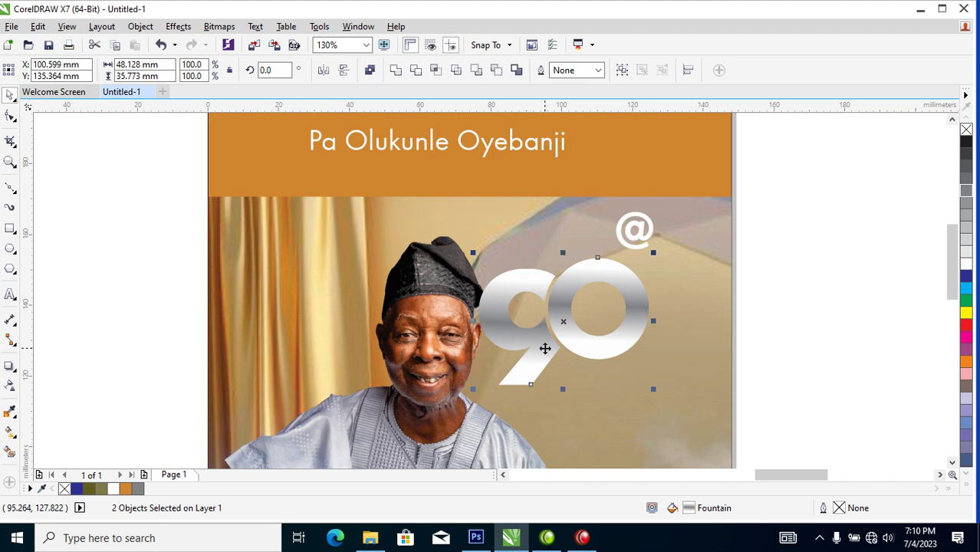
{"action": "key", "text": "ctrl+g"}
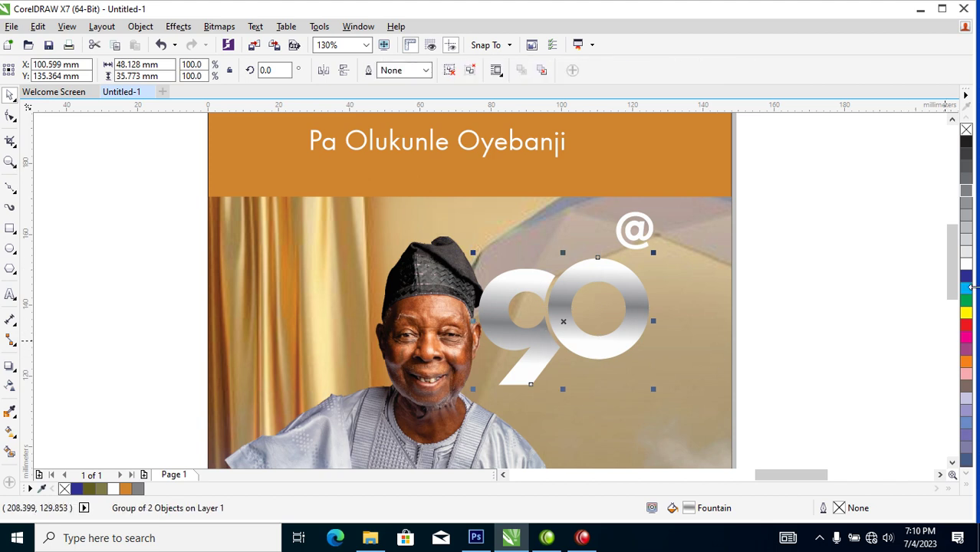
Give the grouped "90" a white hairline outline and move it about 10 mm away from the man's head, under the "@".
{"action": "right_click", "coordinate": [968, 143]}
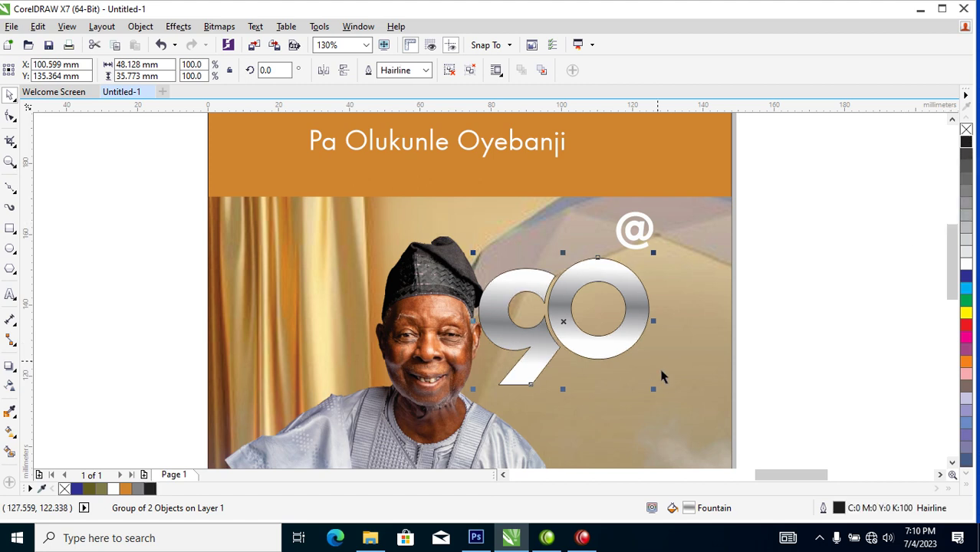
{"action": "right_click", "coordinate": [968, 264]}
{"action": "left_click_drag", "start_coordinate": [637, 297], "coordinate": [674, 290]}
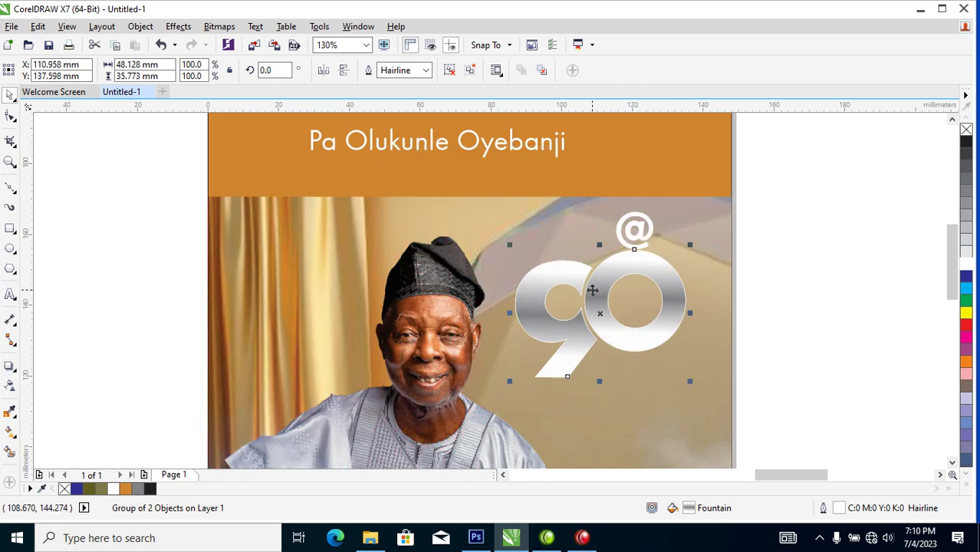
Place a duplicate of the metallic "90" about 15.5 mm straight below the original.
{"action": "left_click_drag", "start_coordinate": [479, 201], "coordinate": [767, 409]}
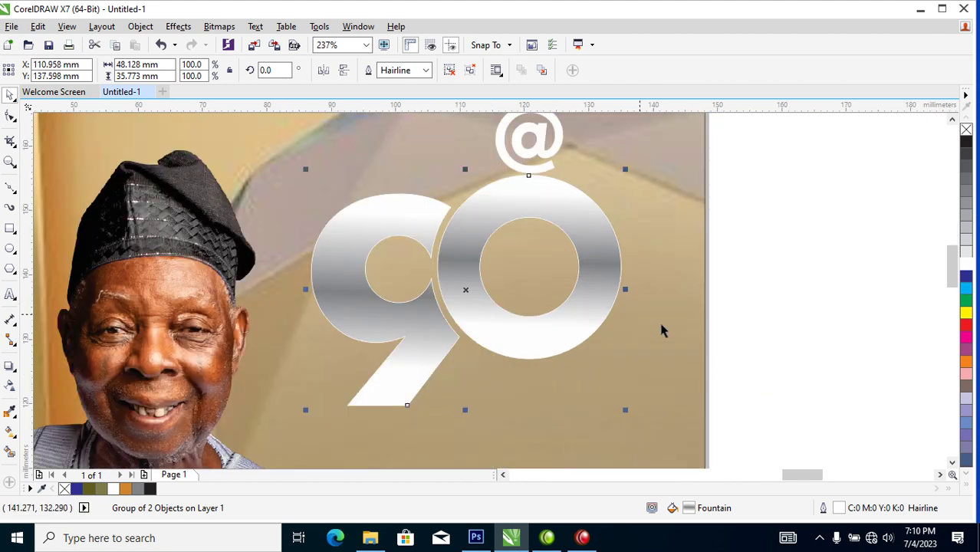
{"action": "left_click_drag", "start_coordinate": [604, 267], "coordinate": [623, 365]}
{"action": "right_click", "coordinate": [623, 365]}
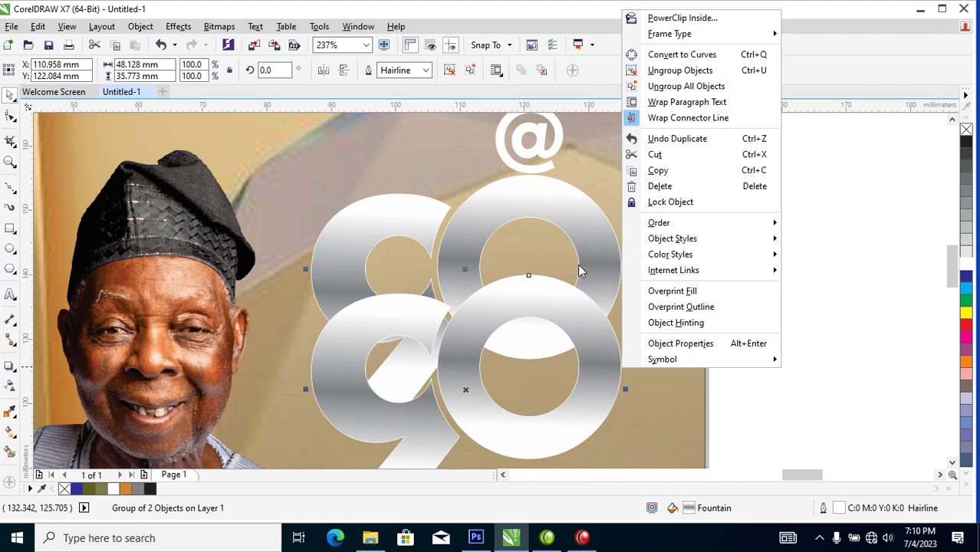
Give the upper, original "90" an orange C16 M53 Y95 K2 fill and matching outline.
{"action": "left_click", "coordinate": [577, 300]}
{"action": "left_click", "coordinate": [586, 216]}
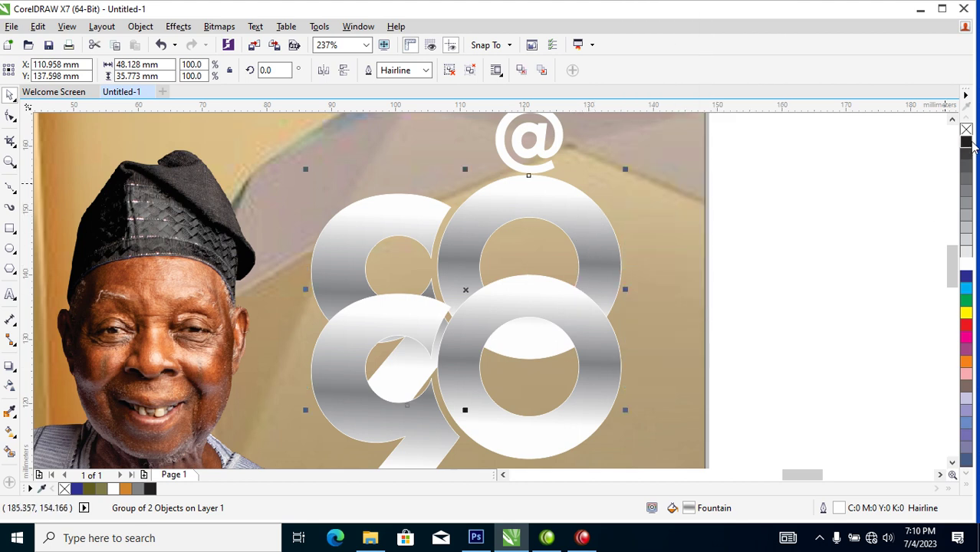
{"action": "scroll", "coordinate": [575, 365], "scroll_direction": "down", "scroll_amount": 3}
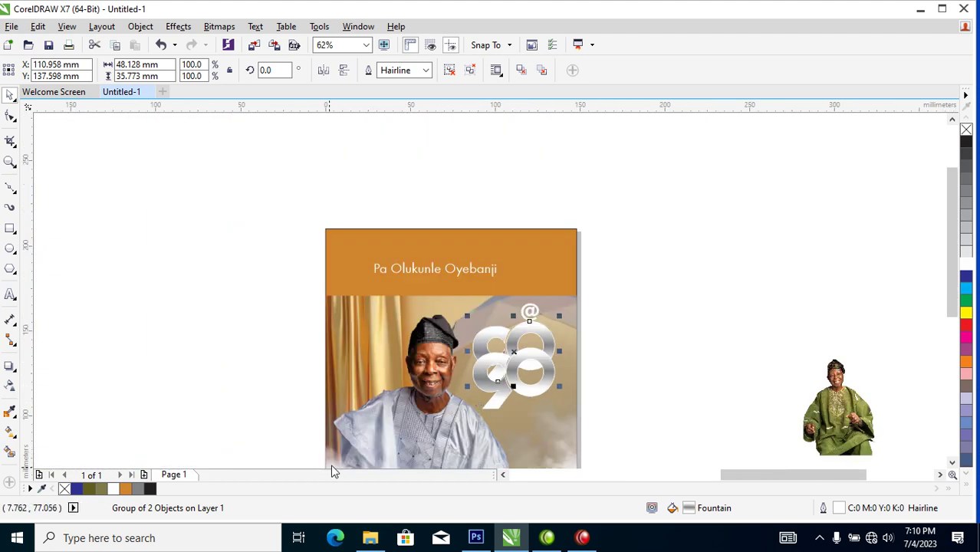
{"action": "left_click", "coordinate": [126, 490]}
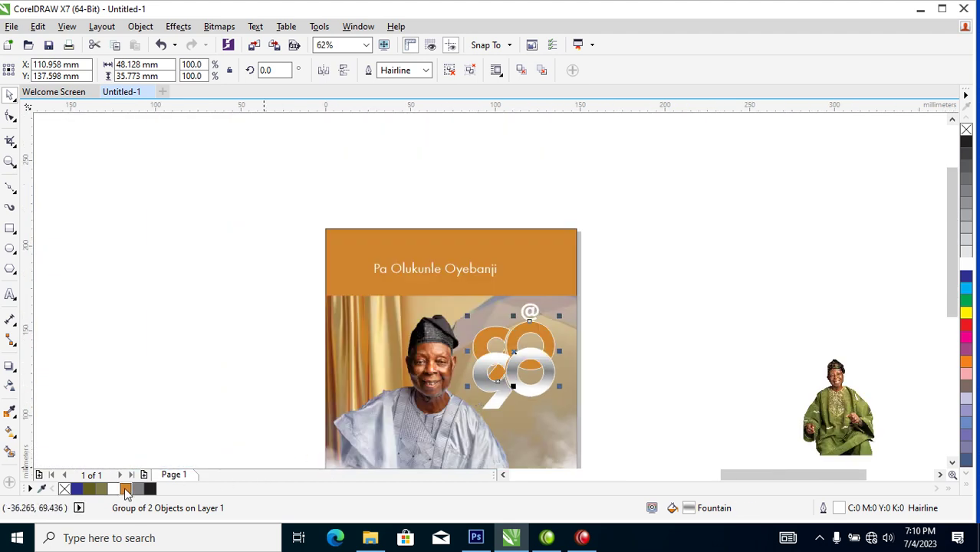
{"action": "right_click", "coordinate": [126, 491]}
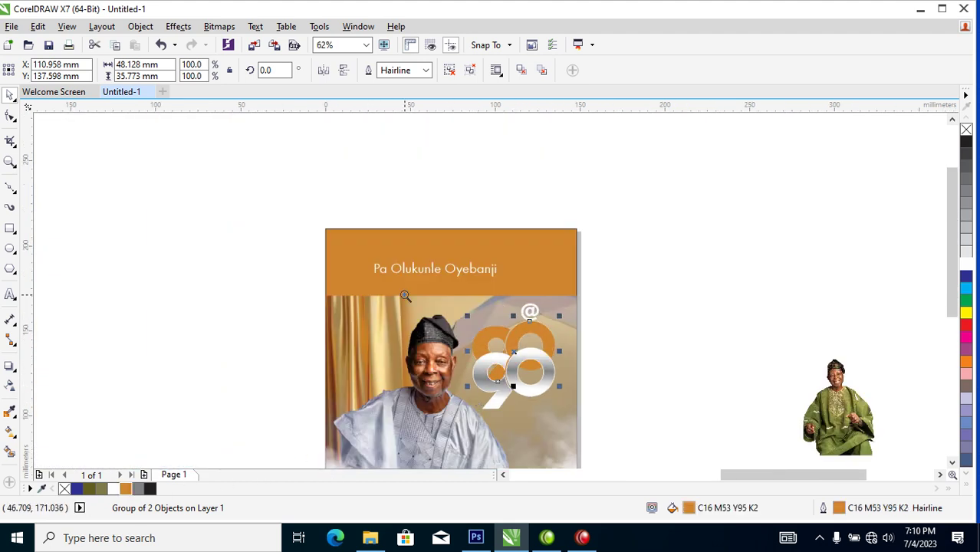
Set the orange "90" group's outline width to 9 pt.
{"action": "scroll", "coordinate": [606, 447], "scroll_direction": "up", "scroll_amount": 1}
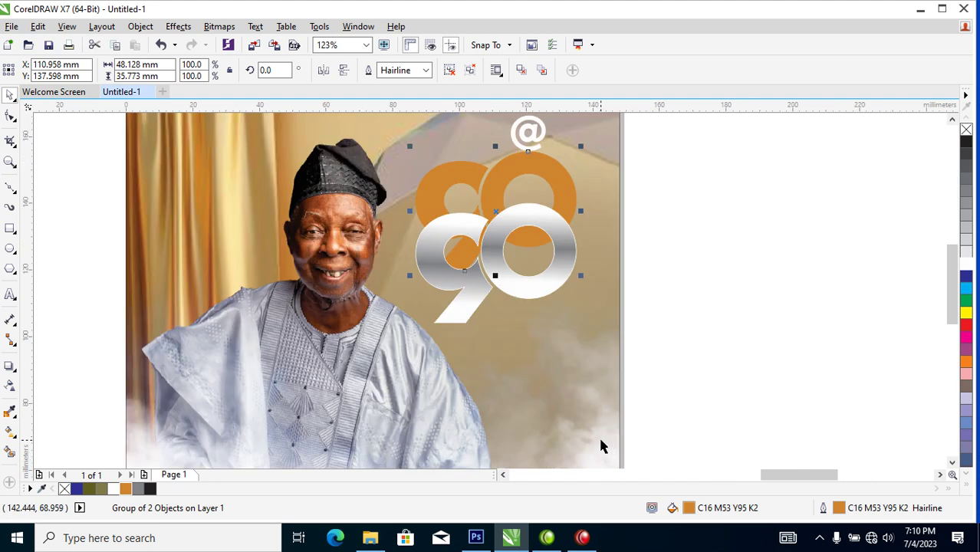
{"action": "key", "text": "F12"}
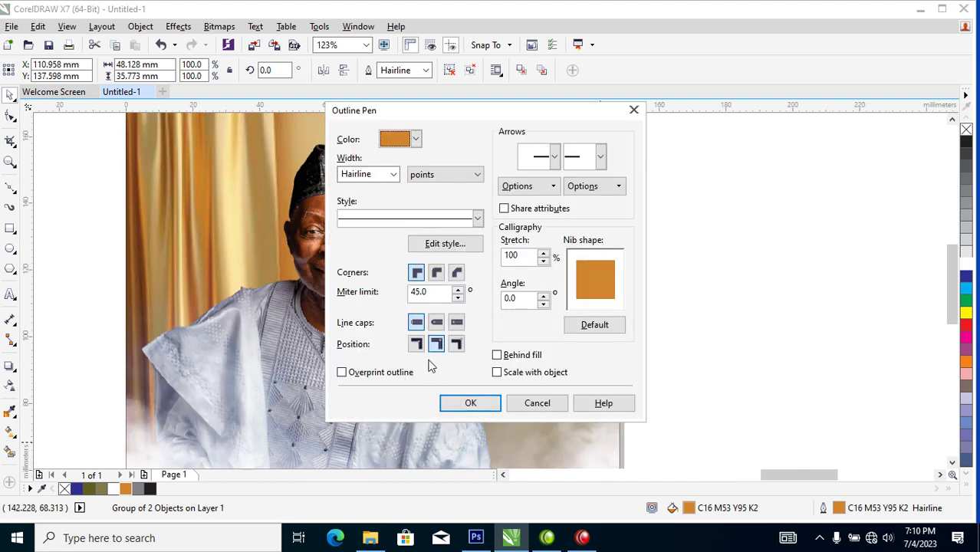
{"action": "left_click_drag", "start_coordinate": [372, 178], "coordinate": [330, 183]}
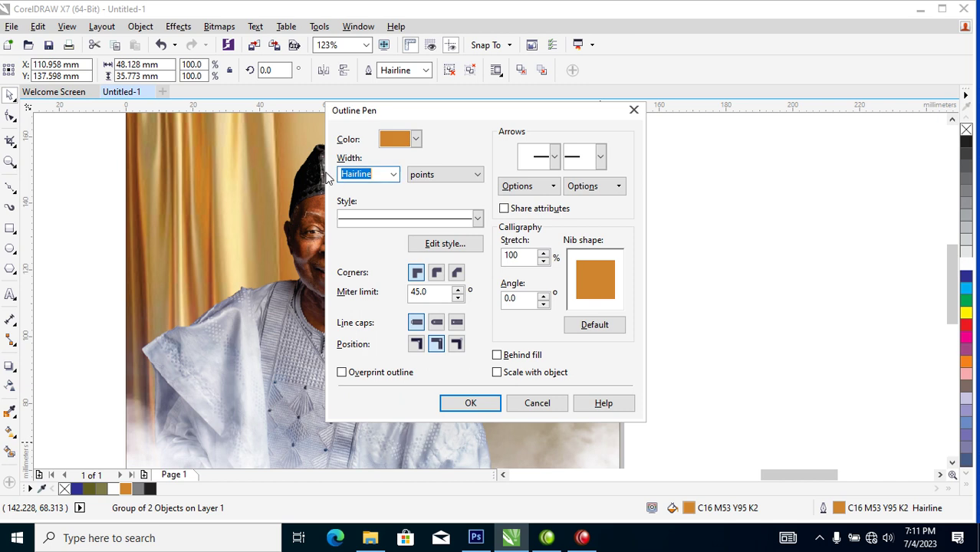
{"action": "type", "text": "9"}
{"action": "key", "text": "Return"}
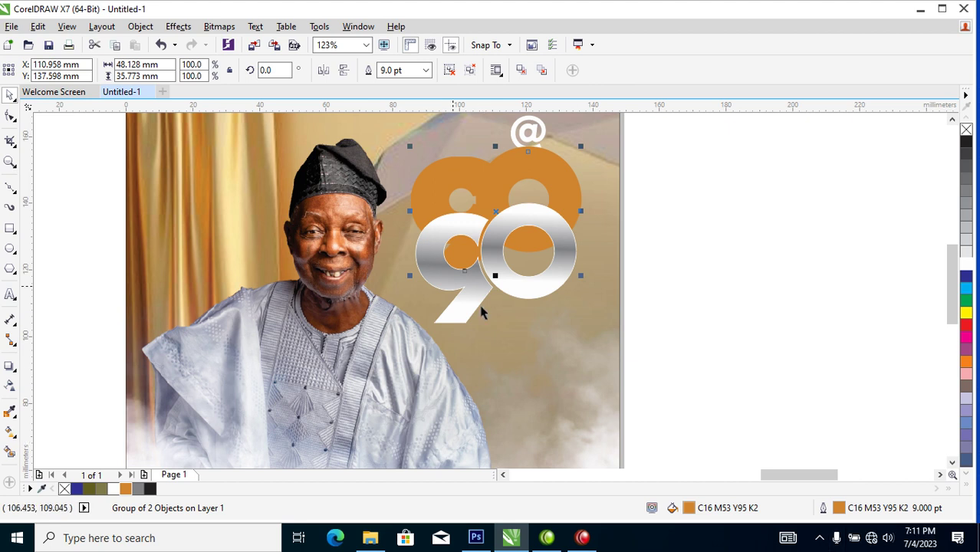
Align the metallic "90" vertically on the centre of the orange "90" so that it sits directly over it.
{"action": "left_click", "coordinate": [566, 256]}
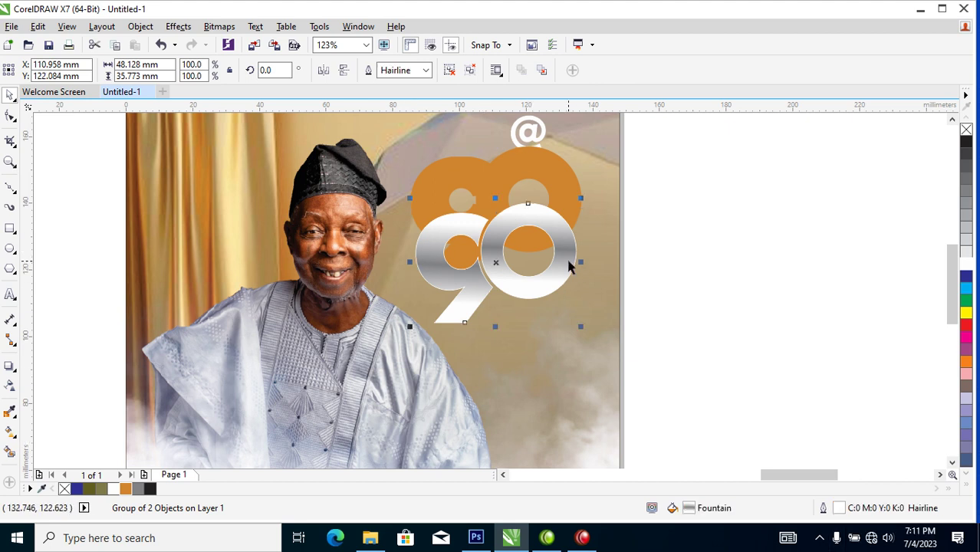
{"action": "left_click", "coordinate": [571, 177], "text": "shift"}
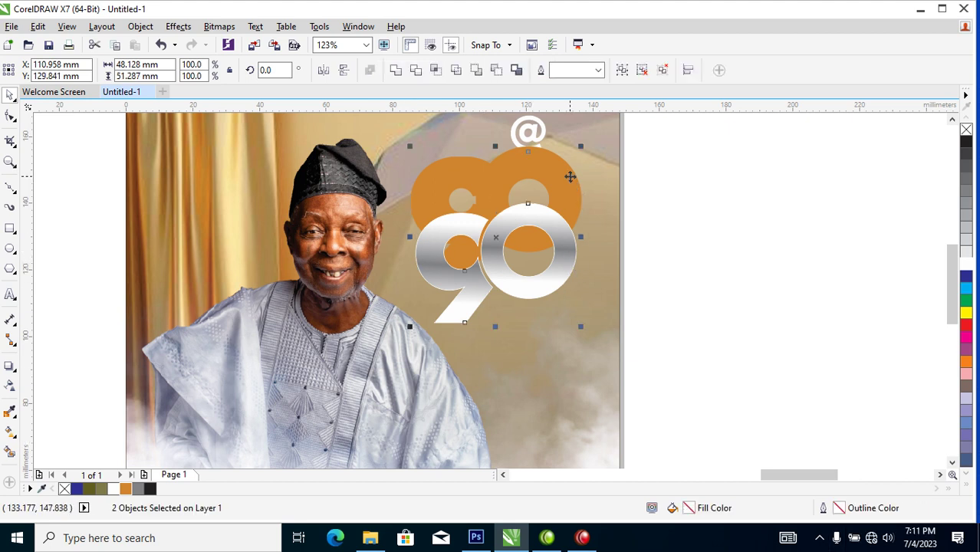
{"action": "key", "text": "e"}
{"action": "left_click", "coordinate": [704, 223]}
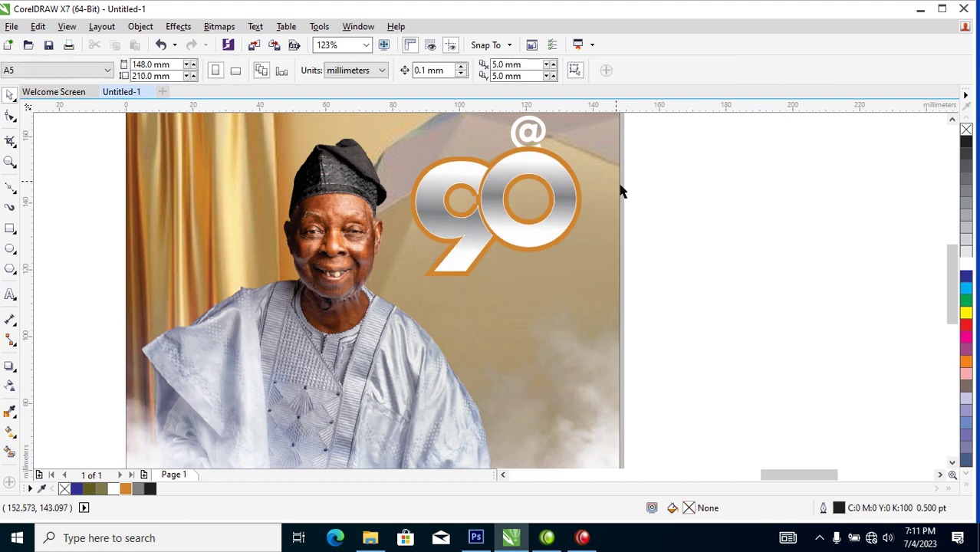
{"action": "left_click", "coordinate": [566, 158]}
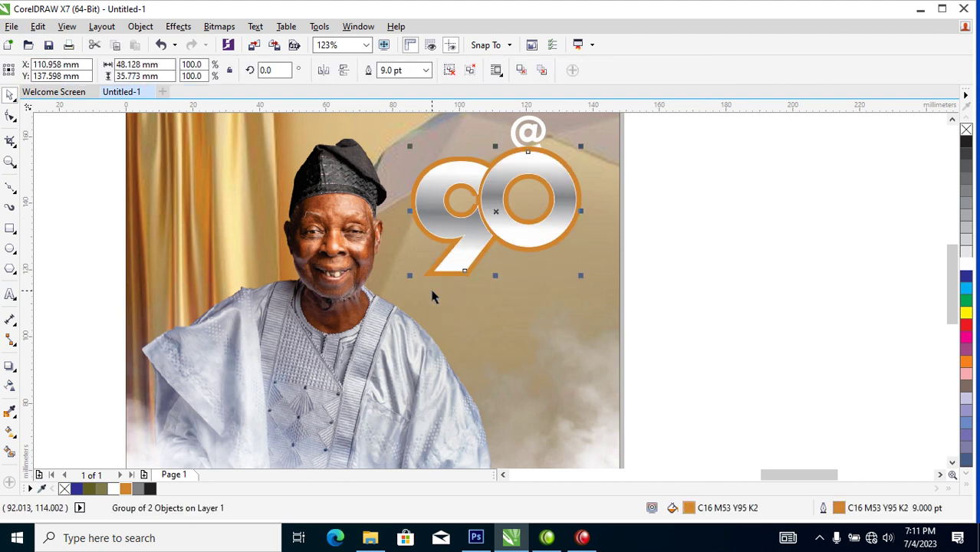
{"action": "scroll", "coordinate": [619, 108], "scroll_direction": "up", "scroll_amount": 2}
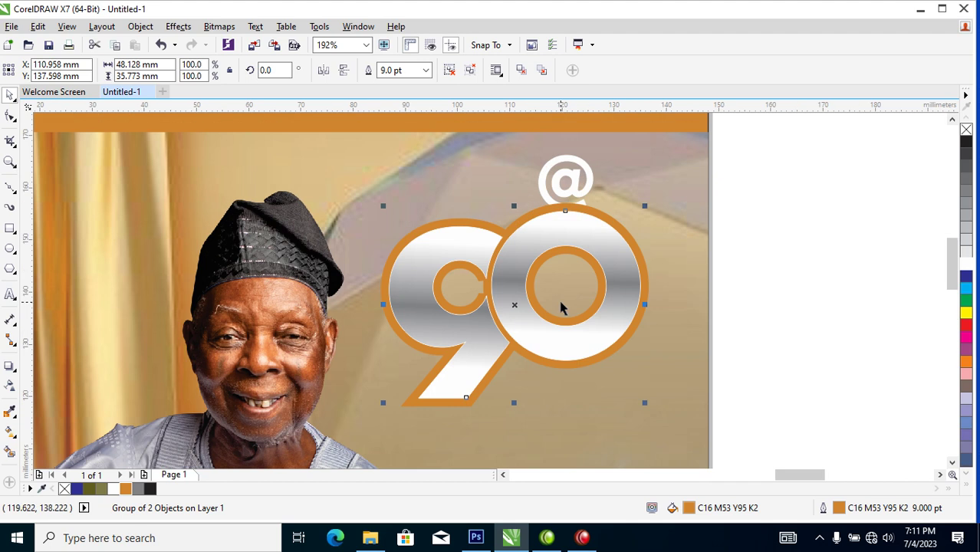
{"action": "left_click", "coordinate": [614, 205]}
{"action": "left_click", "coordinate": [606, 215]}
{"action": "left_click_drag", "start_coordinate": [606, 215], "coordinate": [612, 240]}
{"action": "key", "text": "ctrl+z"}
Set the outline width of the orange backing "90" to 18 pt.
{"action": "key", "text": "F12"}
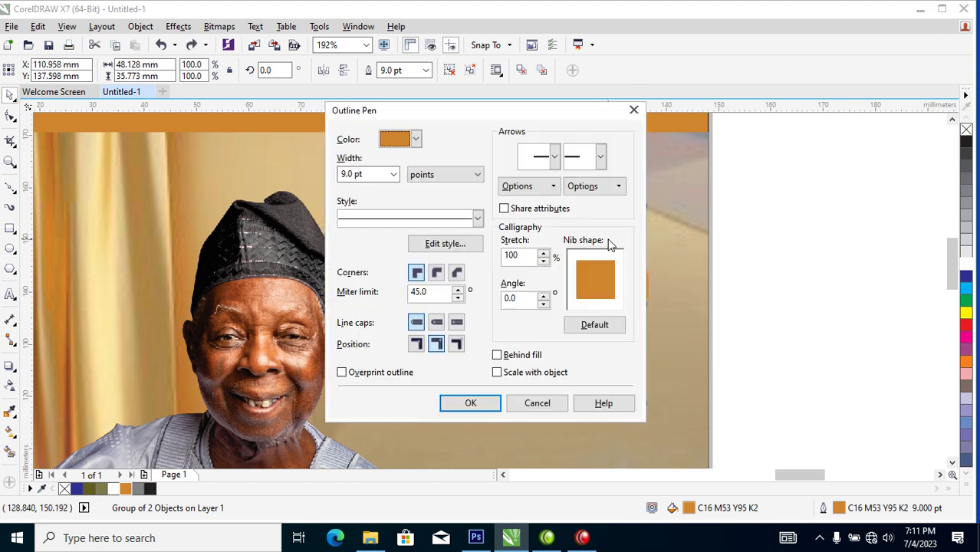
{"action": "left_click_drag", "start_coordinate": [375, 177], "coordinate": [328, 178]}
{"action": "type", "text": "18"}
{"action": "key", "text": "Return"}
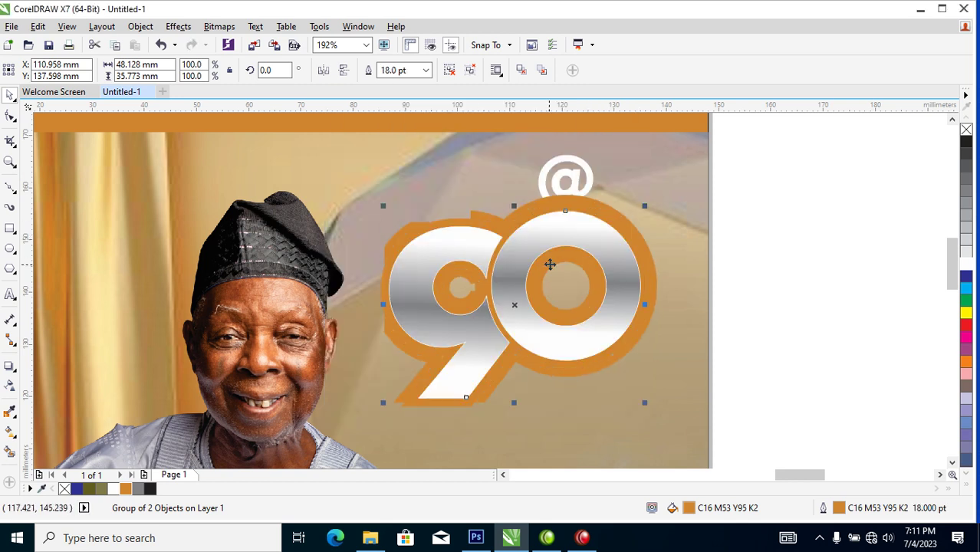
Try moving the metallic "90" about 12 mm sideways and 5 mm up off its orange backing, and undo the move.
{"action": "scroll", "coordinate": [583, 259], "scroll_direction": "down", "scroll_amount": 3}
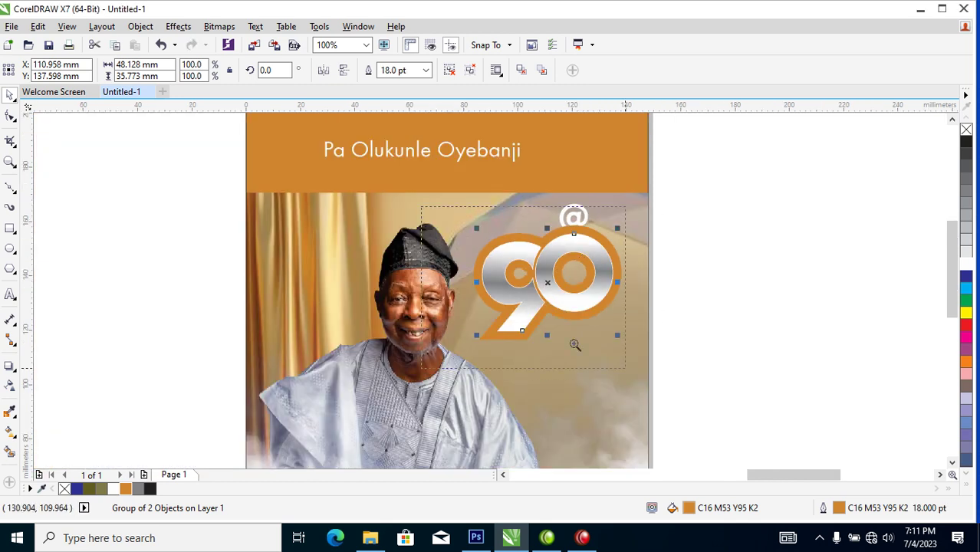
{"action": "scroll", "coordinate": [623, 376], "scroll_direction": "up", "scroll_amount": 3}
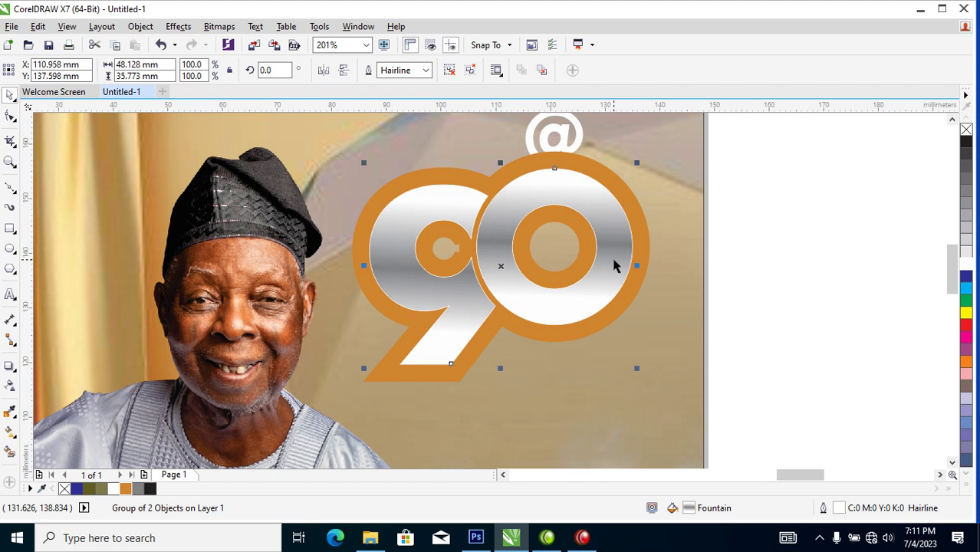
{"action": "left_click_drag", "start_coordinate": [620, 256], "coordinate": [681, 230]}
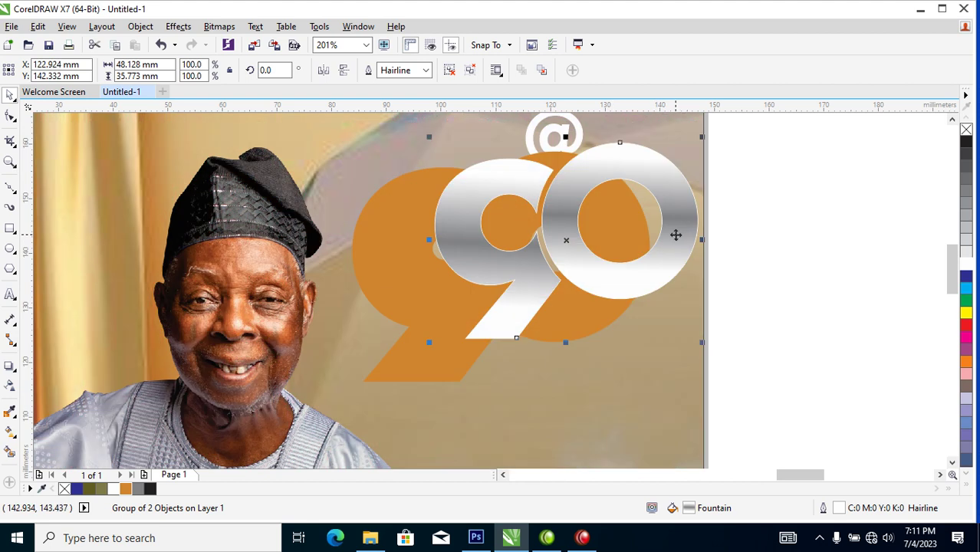
{"action": "key", "text": "ctrl+z"}
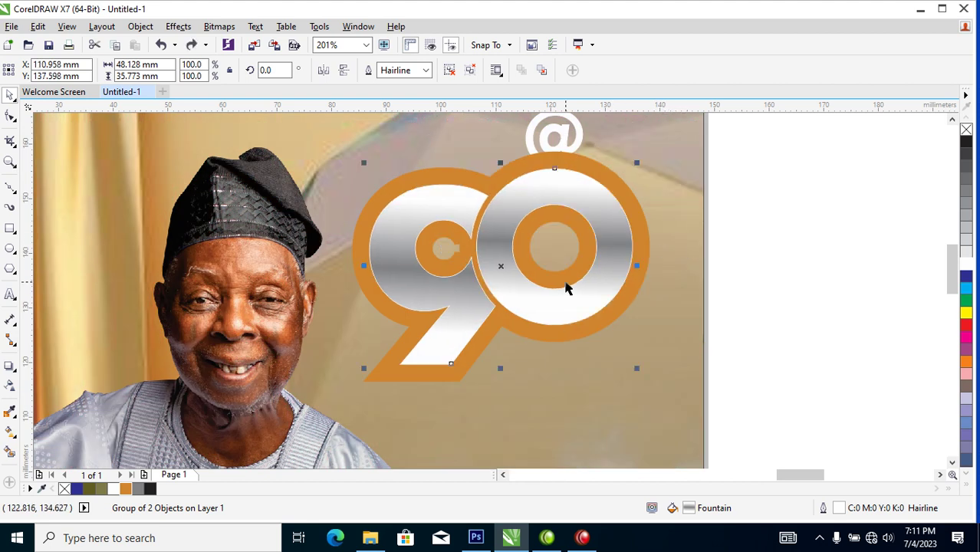
Set the metallic "90" group's white outline to 1 pt, placed behind the fill and scaling with the object.
{"action": "key", "text": "F12"}
{"action": "left_click", "coordinate": [374, 176]}
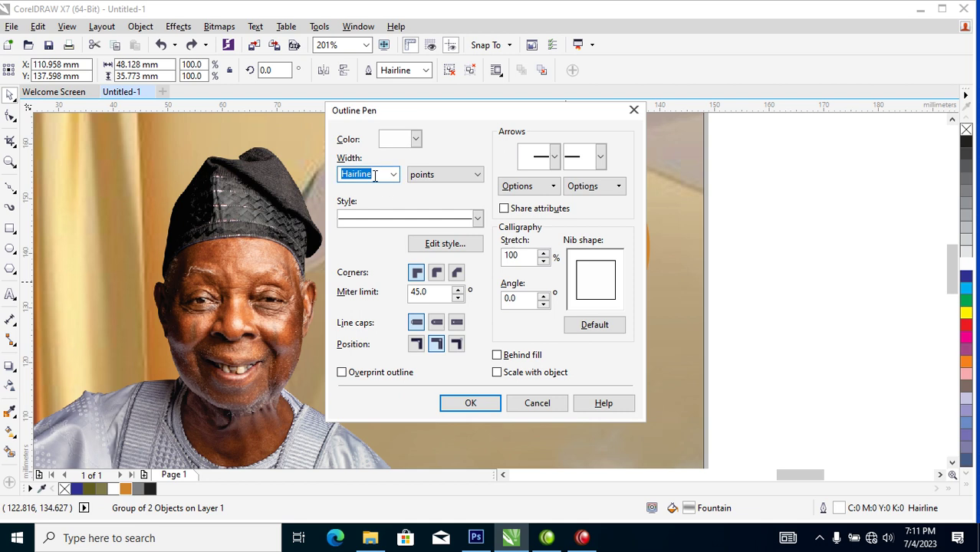
{"action": "type", "text": "1"}
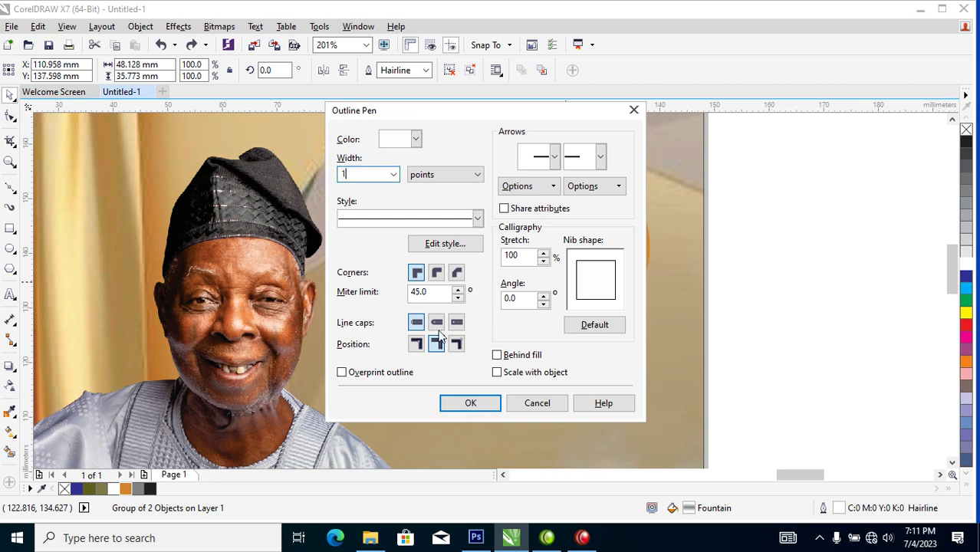
{"action": "left_click", "coordinate": [497, 372]}
{"action": "left_click", "coordinate": [497, 355]}
{"action": "left_click", "coordinate": [485, 401]}
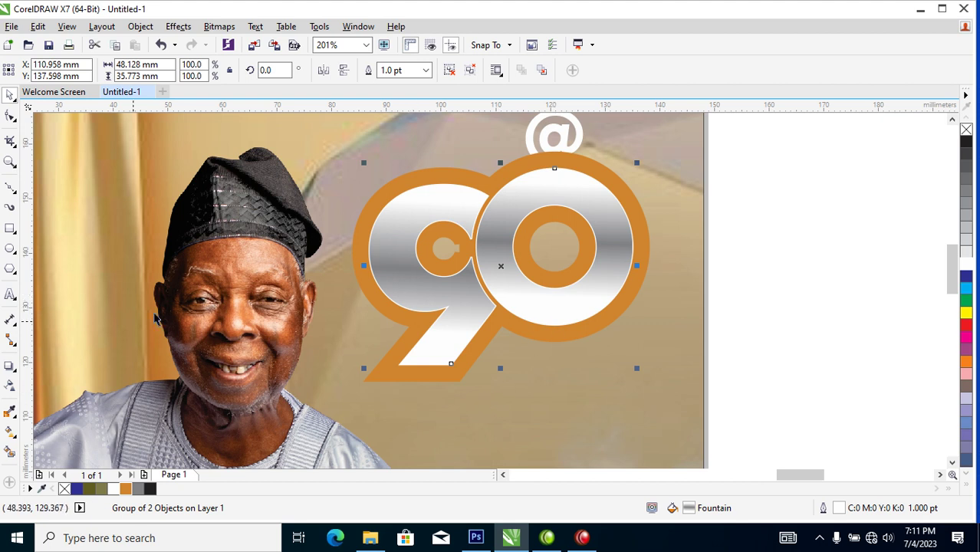
Add a black drop shadow to the metallic "90", offset about 0.6 mm and -1.1 mm, with its opacity at 90.
{"action": "left_click", "coordinate": [10, 367]}
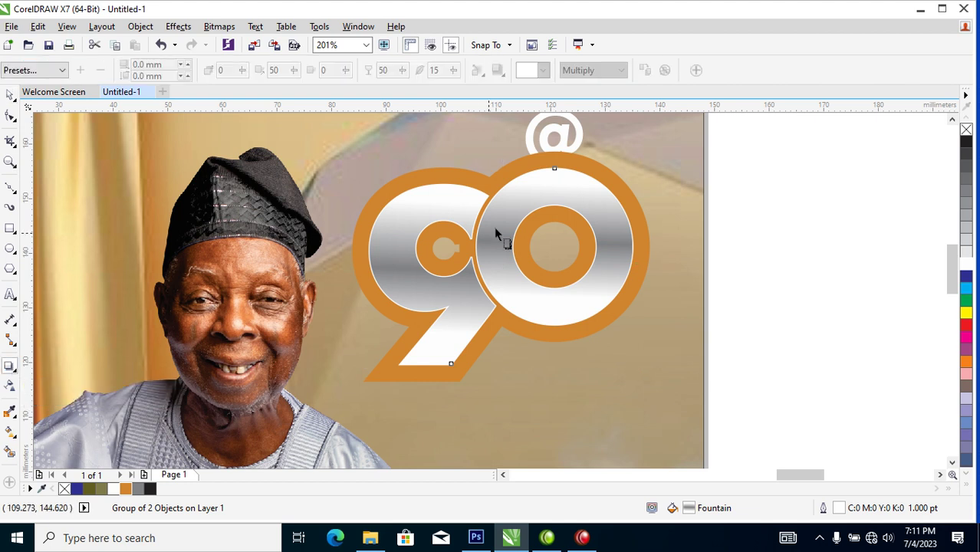
{"action": "left_click_drag", "start_coordinate": [494, 267], "coordinate": [555, 370]}
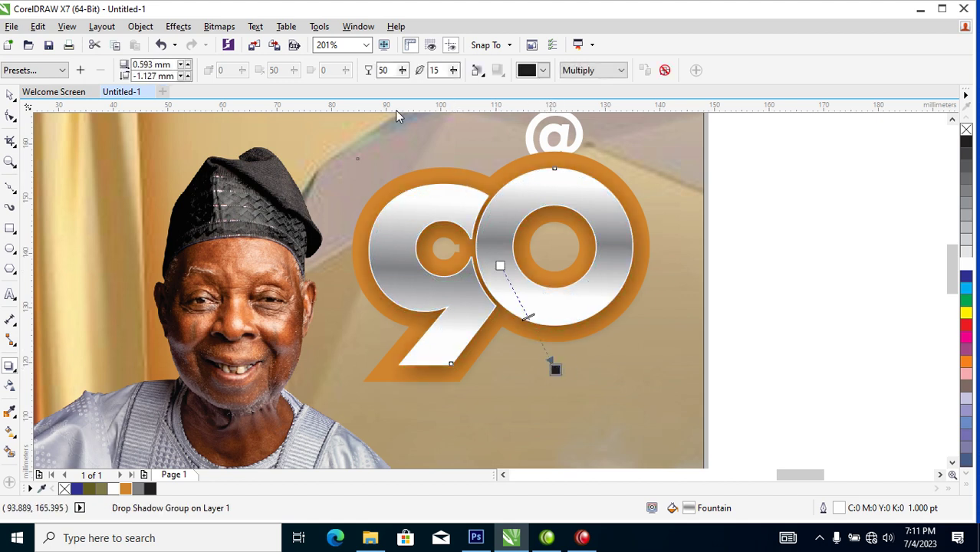
{"action": "left_click", "coordinate": [388, 69]}
{"action": "key", "text": "Return"}
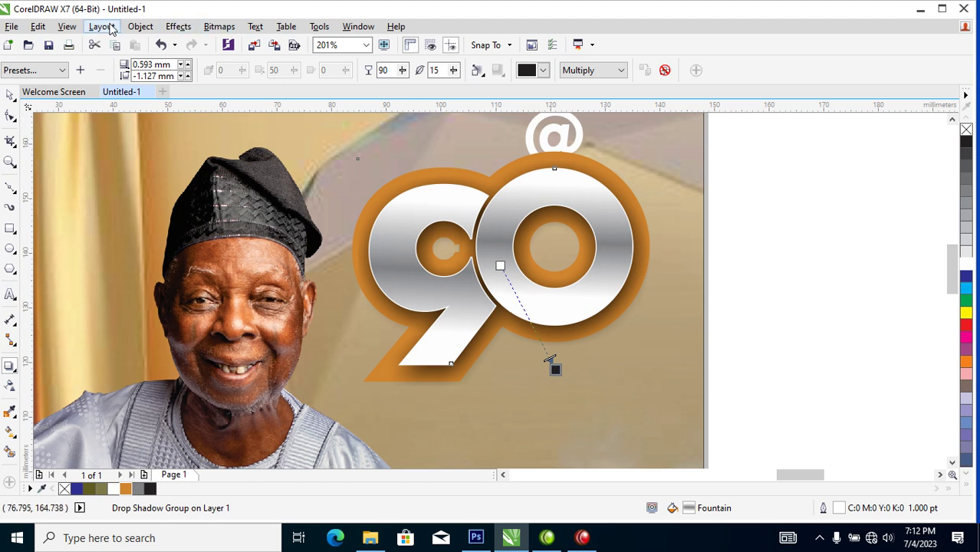
Break the drop shadow apart from the metallic "90" and group shadow, digits and orange backing into one object.
{"action": "left_click", "coordinate": [142, 26]}
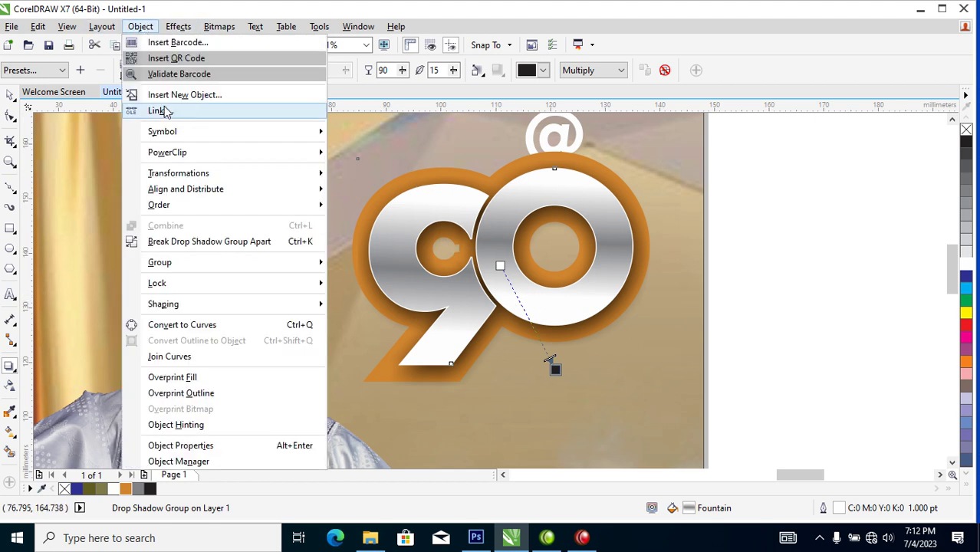
{"action": "left_click", "coordinate": [220, 242]}
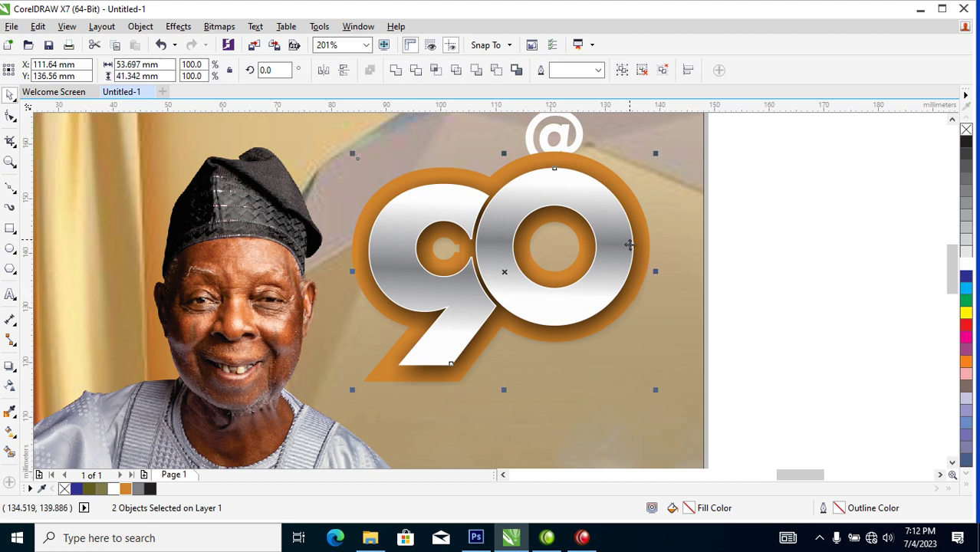
{"action": "scroll", "coordinate": [622, 207], "scroll_direction": "down", "scroll_amount": 5}
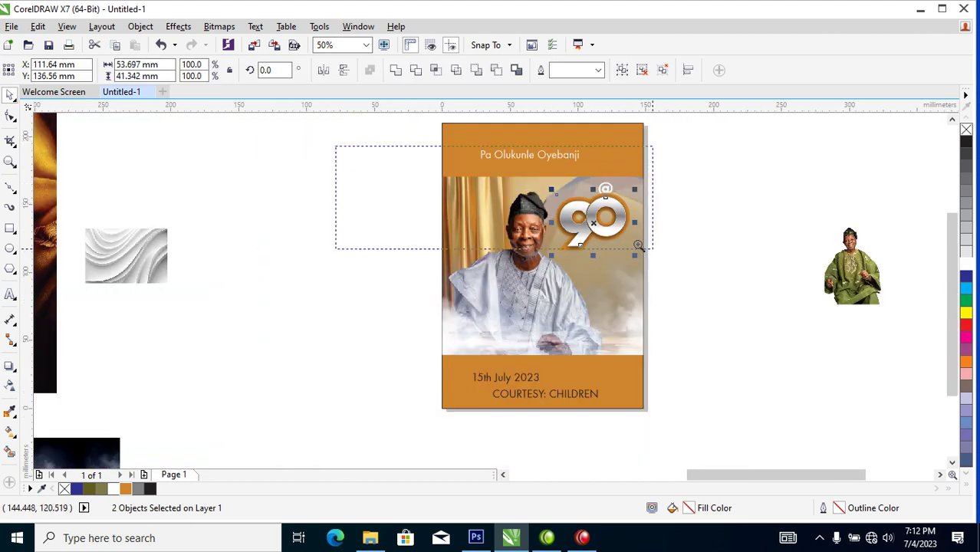
{"action": "scroll", "coordinate": [720, 273], "scroll_direction": "up", "scroll_amount": 3}
{"action": "left_click_drag", "start_coordinate": [813, 238], "coordinate": [529, 420]}
{"action": "key", "text": "ctrl+g"}
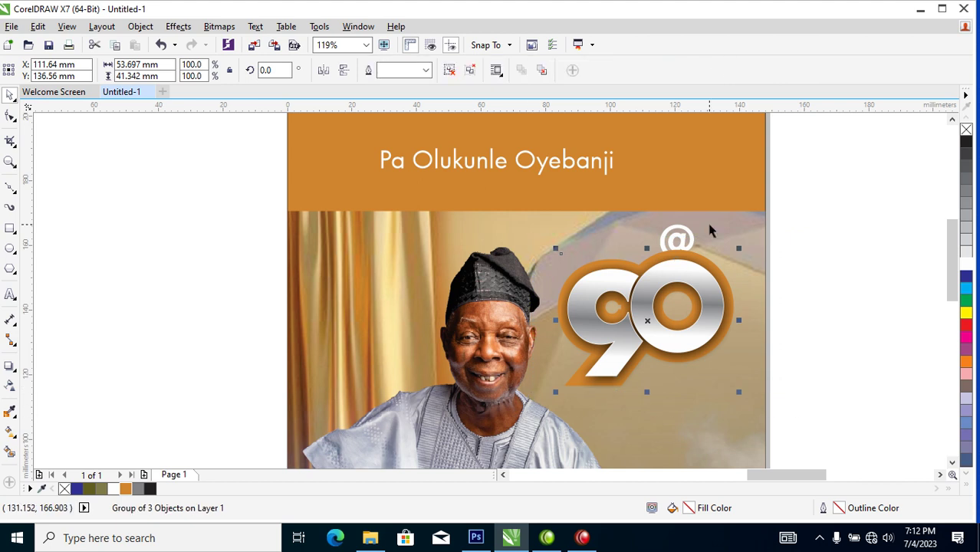
Reposition the "90" and place the "@" above where its digits meet, filling the "@" with orange C16 M53 Y95 K2.
{"action": "left_click_drag", "start_coordinate": [699, 262], "coordinate": [662, 265]}
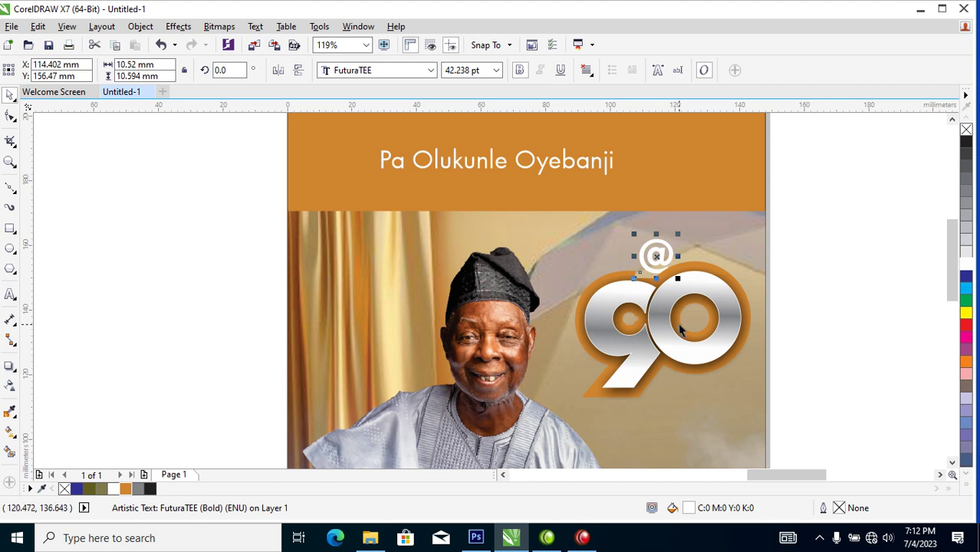
{"action": "left_click", "coordinate": [966, 145]}
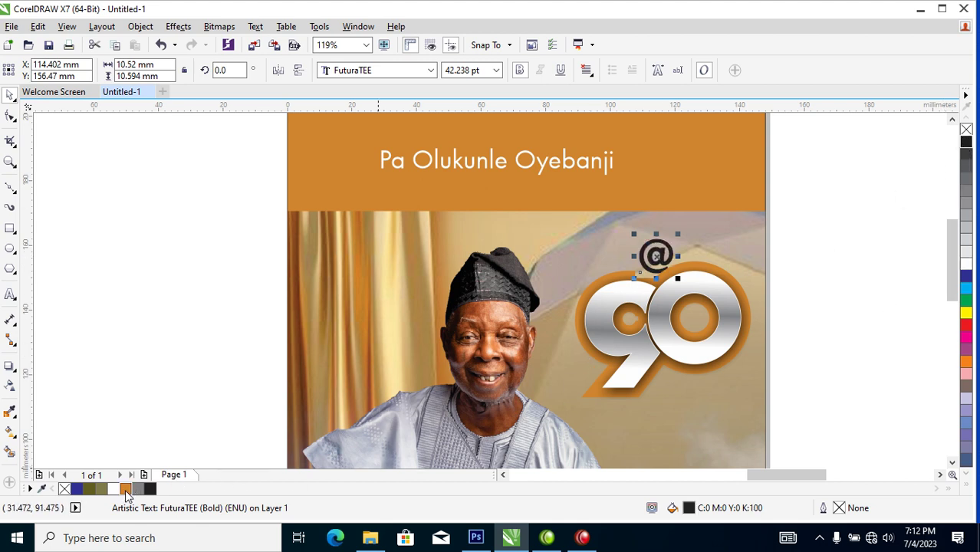
{"action": "left_click", "coordinate": [126, 490]}
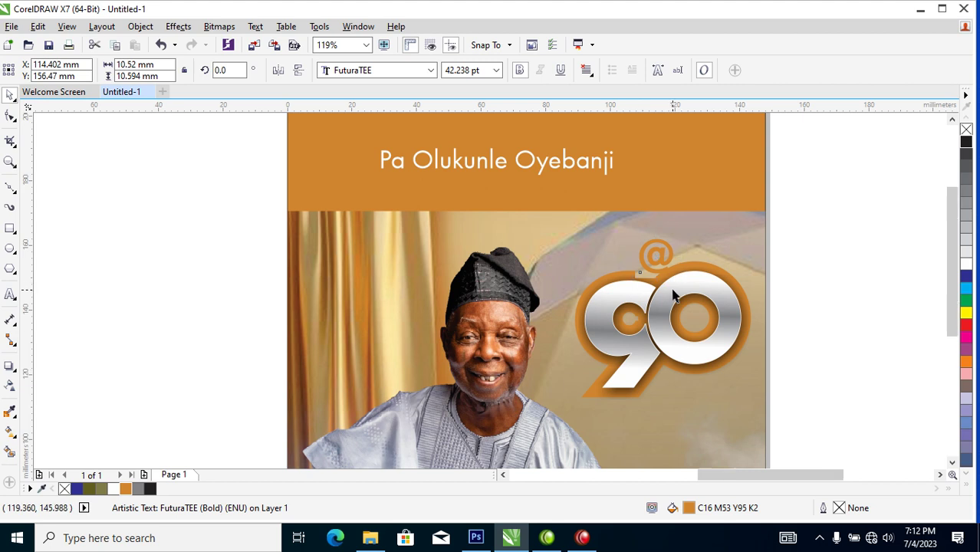
{"action": "scroll", "coordinate": [674, 298], "scroll_direction": "down", "scroll_amount": 5}
{"action": "left_click_drag", "start_coordinate": [545, 212], "coordinate": [717, 400]}
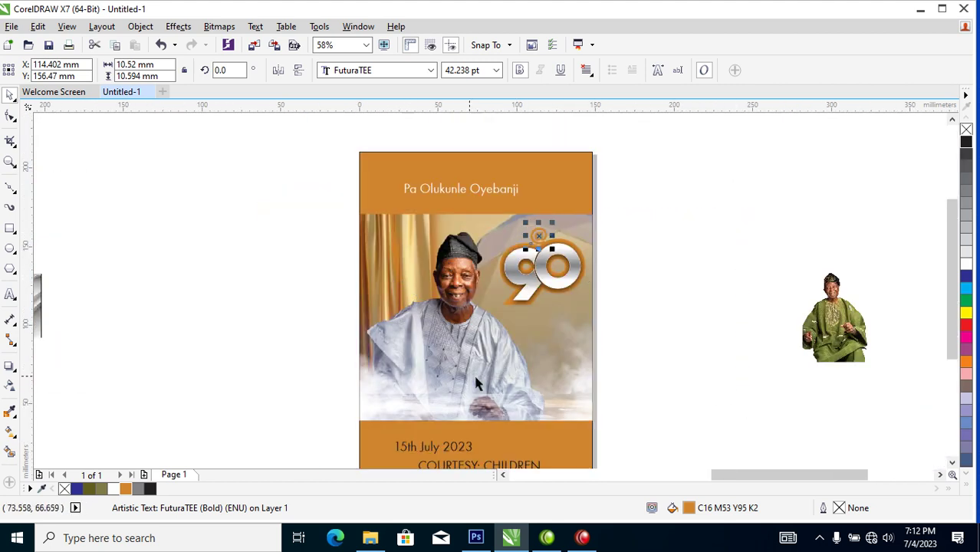
{"action": "scroll", "coordinate": [445, 377], "scroll_direction": "down", "scroll_amount": 2}
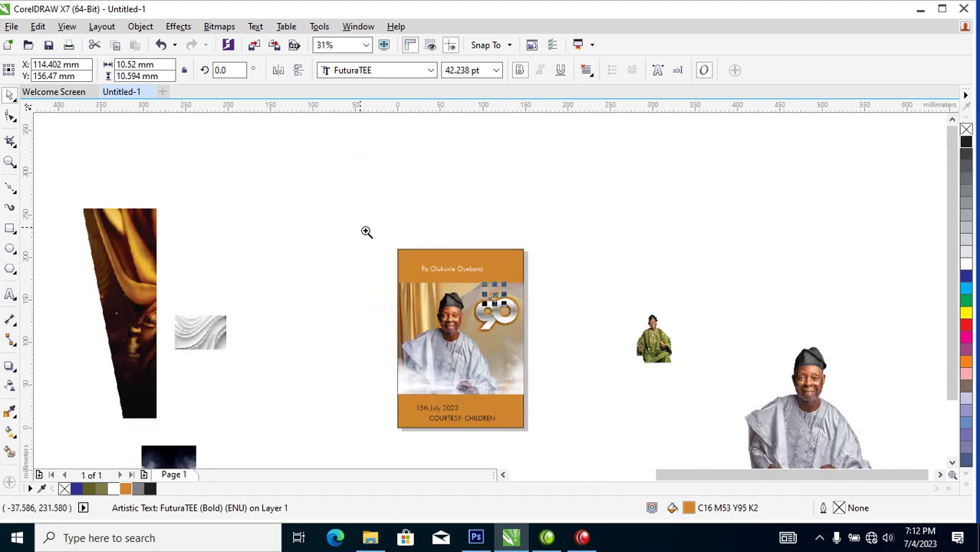
{"action": "scroll", "coordinate": [492, 358], "scroll_direction": "up", "scroll_amount": 1}
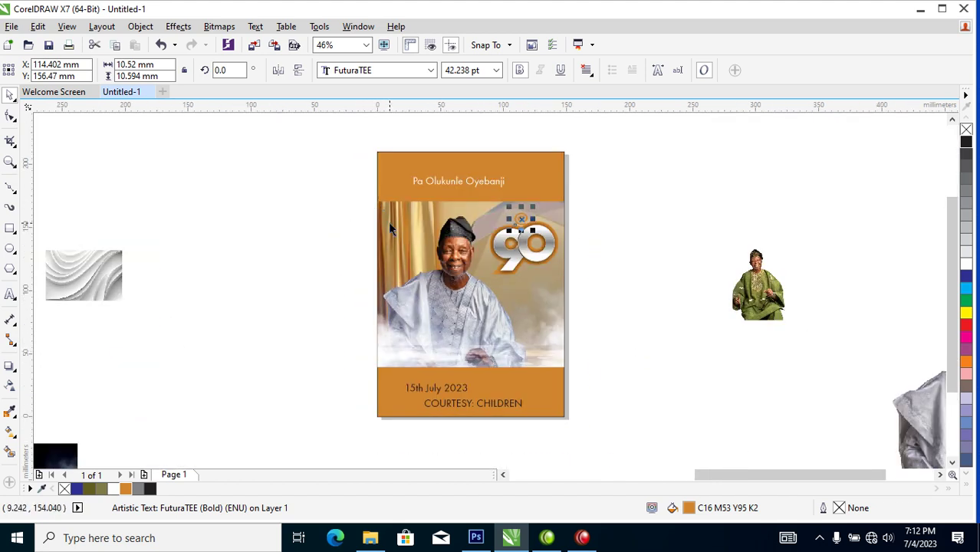
{"action": "left_click", "coordinate": [412, 214]}
{"action": "left_click_drag", "start_coordinate": [408, 228], "coordinate": [407, 244]}
{"action": "left_click_drag", "start_coordinate": [617, 203], "coordinate": [485, 283]}
{"action": "left_click_drag", "start_coordinate": [523, 246], "coordinate": [522, 263]}
Change the celebrant's name text in the upper orange band to the Gillian font.
{"action": "key", "text": "F2"}
{"action": "left_click_drag", "start_coordinate": [354, 151], "coordinate": [606, 284]}
{"action": "left_click", "coordinate": [521, 201]}
{"action": "left_click", "coordinate": [431, 71]}
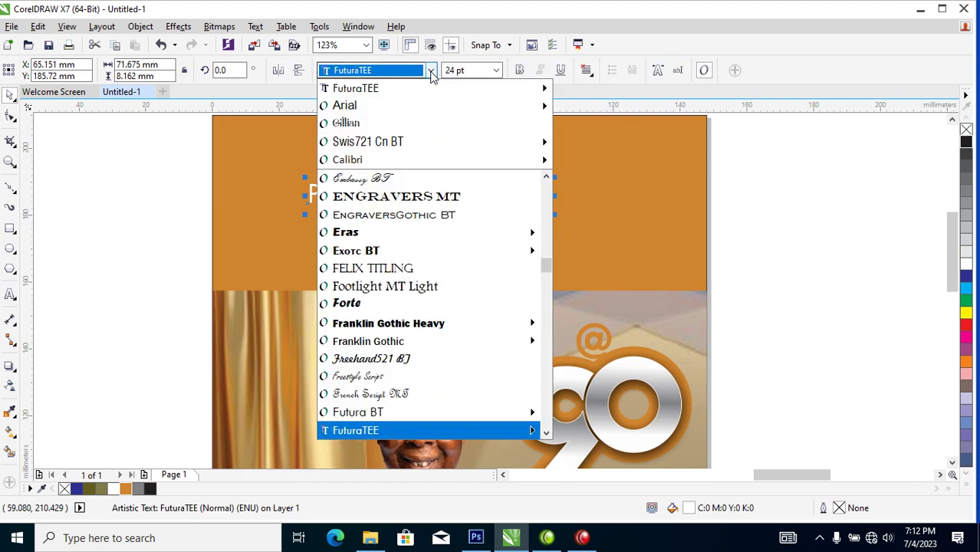
{"action": "type", "text": "G"}
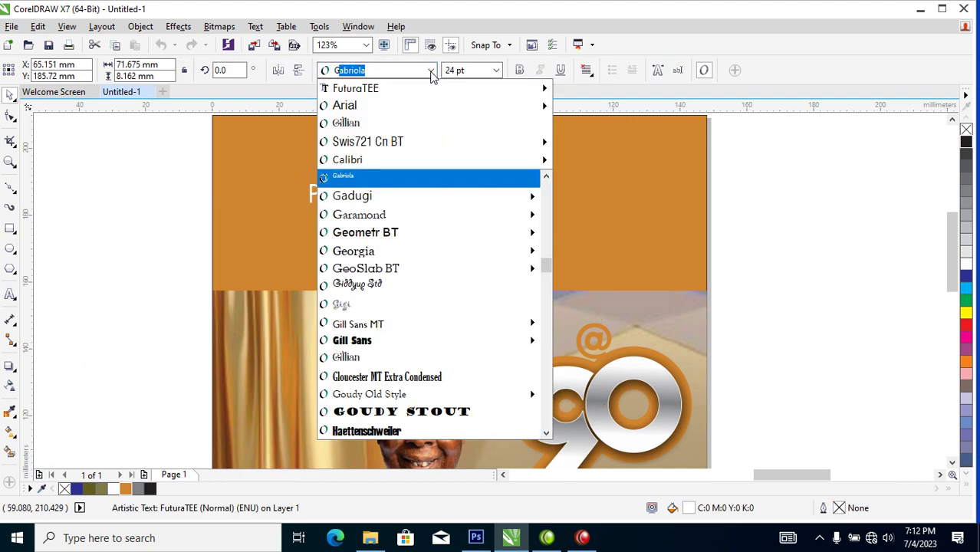
{"action": "type", "text": "illian"}
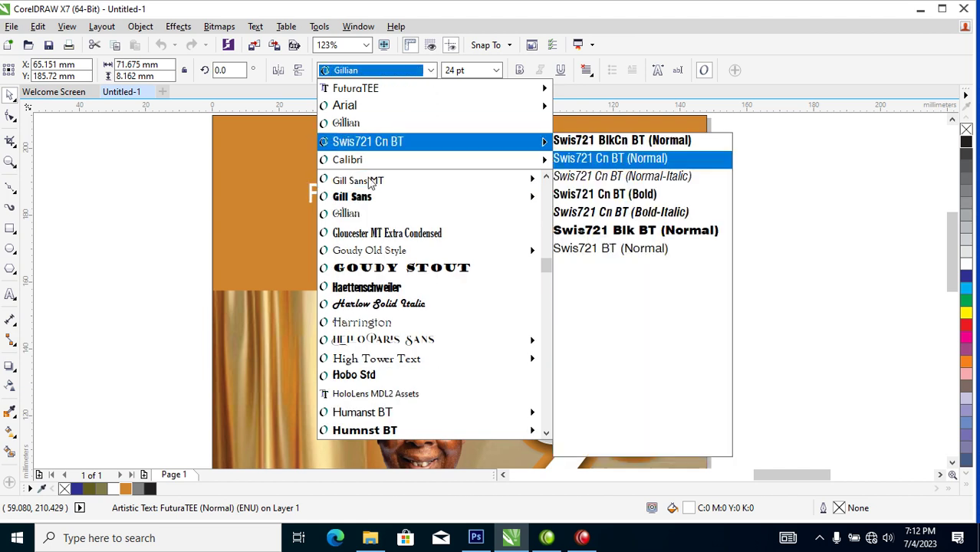
{"action": "left_click", "coordinate": [359, 219]}
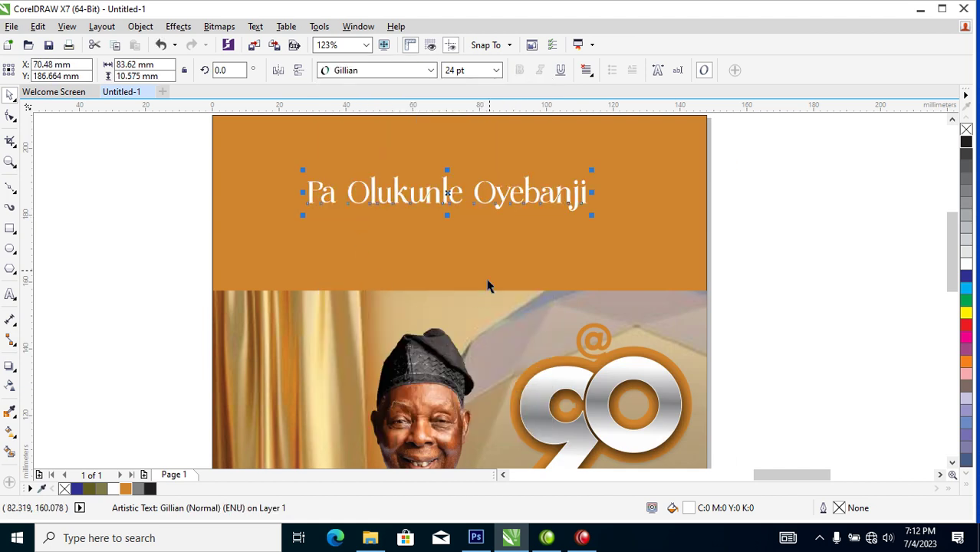
Put the celebrant's surname on a second line and break the two lines apart into separate text objects.
{"action": "double_click", "coordinate": [476, 194]}
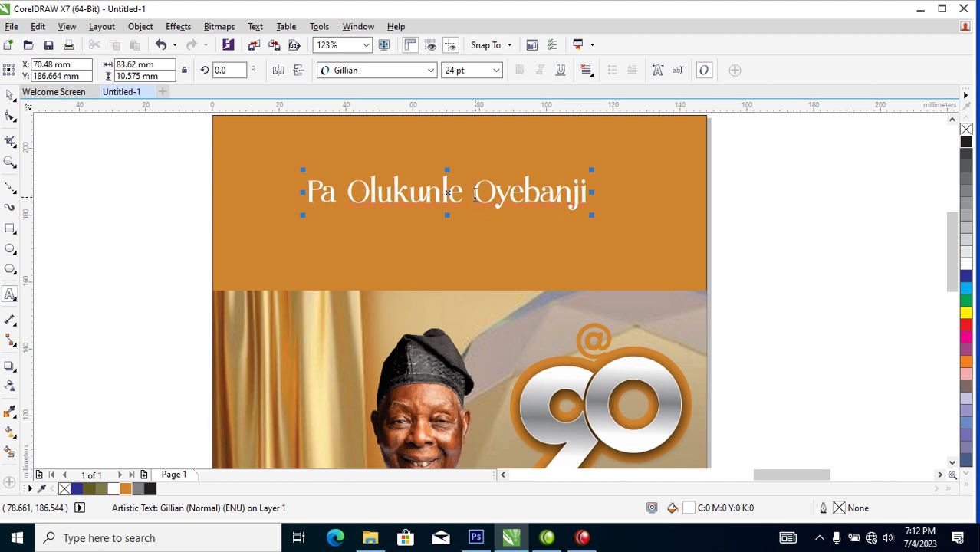
{"action": "key", "text": "Return"}
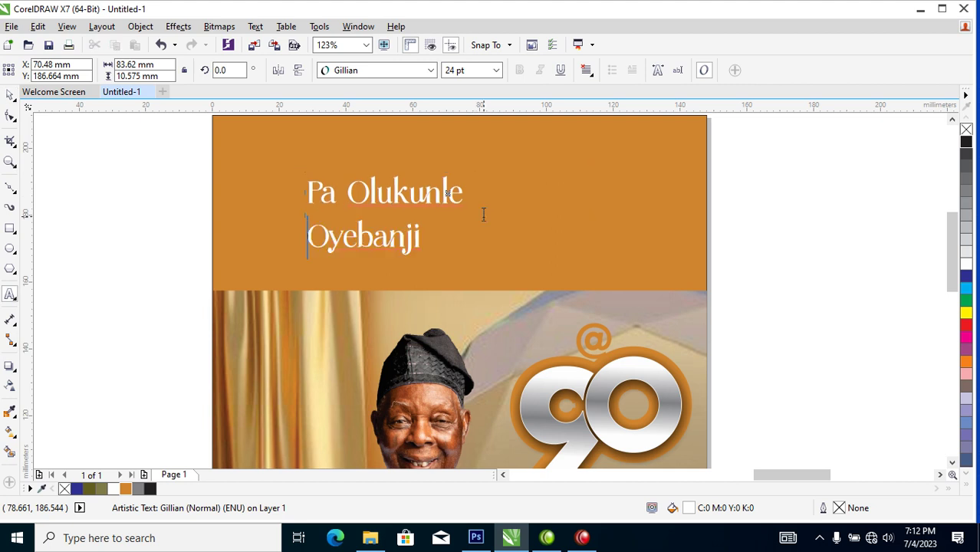
{"action": "key", "text": "ctrl+space"}
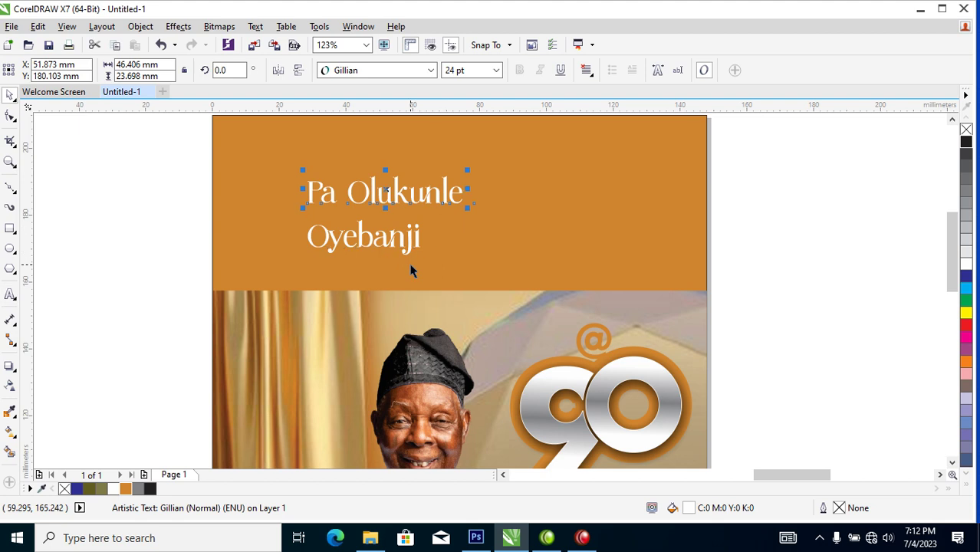
{"action": "left_click", "coordinate": [407, 253]}
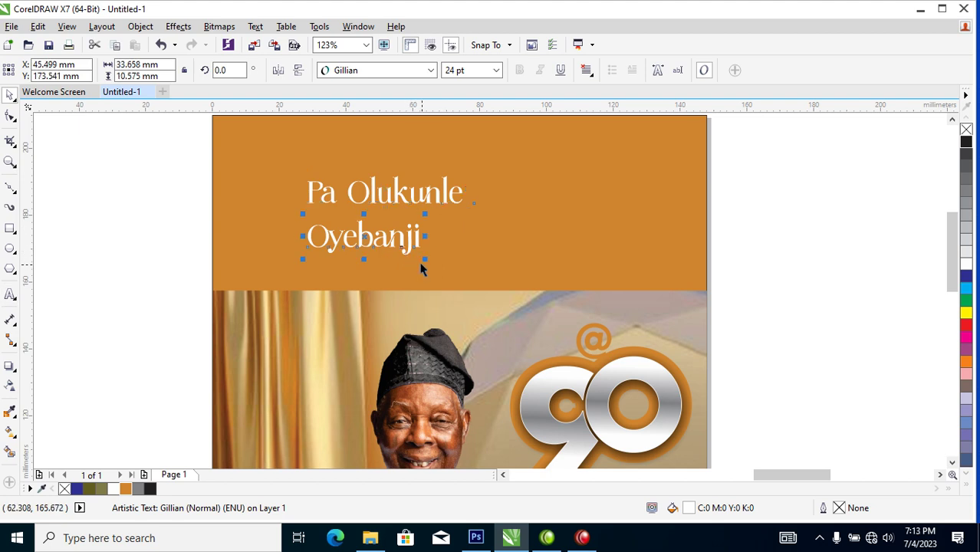
Enlarge the surname to about 66 pt, convert it to uppercase and place it centrally below the first-name line.
{"action": "left_click_drag", "start_coordinate": [425, 262], "coordinate": [622, 322]}
{"action": "left_click_drag", "start_coordinate": [589, 282], "coordinate": [588, 263]}
{"action": "double_click", "coordinate": [588, 262]}
{"action": "key", "text": "ctrl+a"}
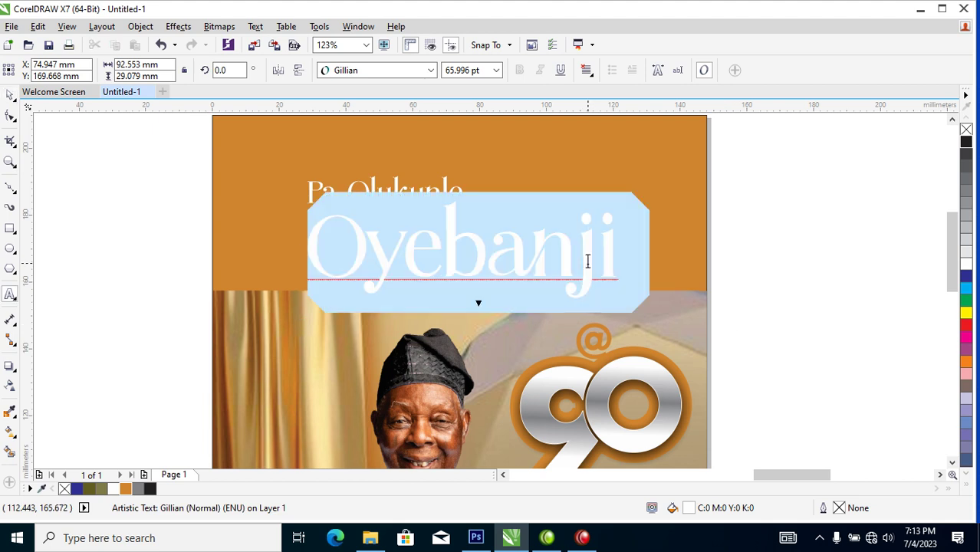
{"action": "key", "text": "shift+F3"}
{"action": "left_click", "coordinate": [429, 255]}
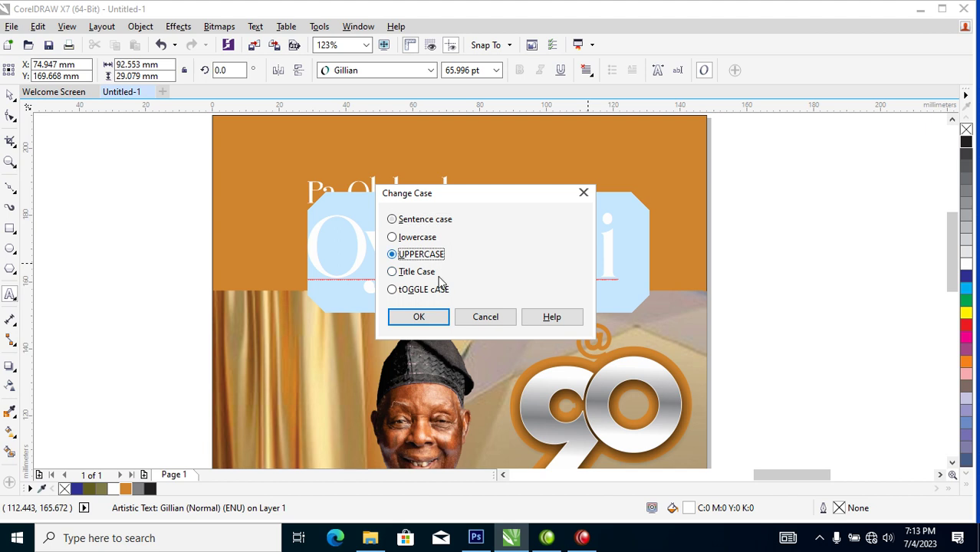
{"action": "left_click", "coordinate": [435, 319]}
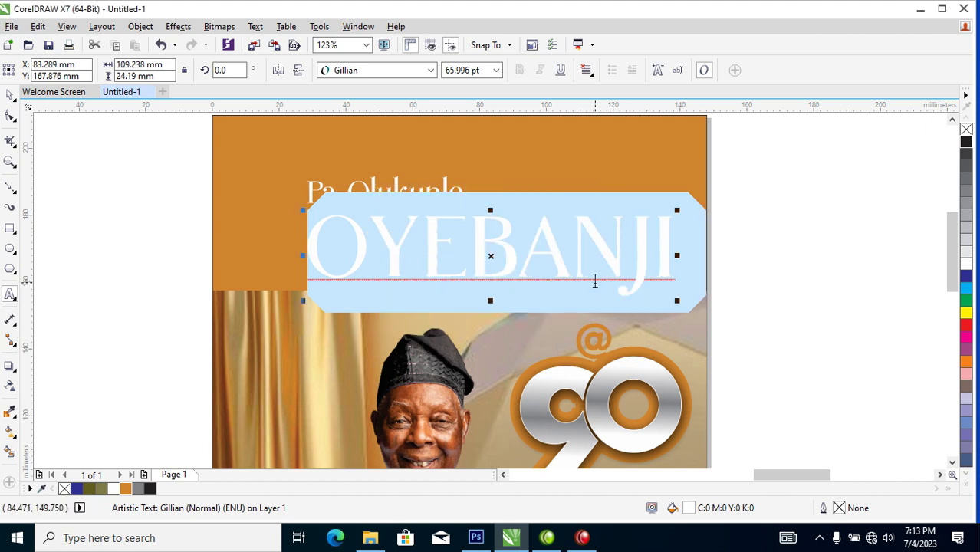
{"action": "key", "text": "ctrl+space"}
{"action": "left_click_drag", "start_coordinate": [665, 265], "coordinate": [637, 264]}
Convert the celebrant's title and first-name line to uppercase.
{"action": "scroll", "coordinate": [637, 265], "scroll_direction": "down", "scroll_amount": 4}
{"action": "left_click_drag", "start_coordinate": [485, 220], "coordinate": [697, 323]}
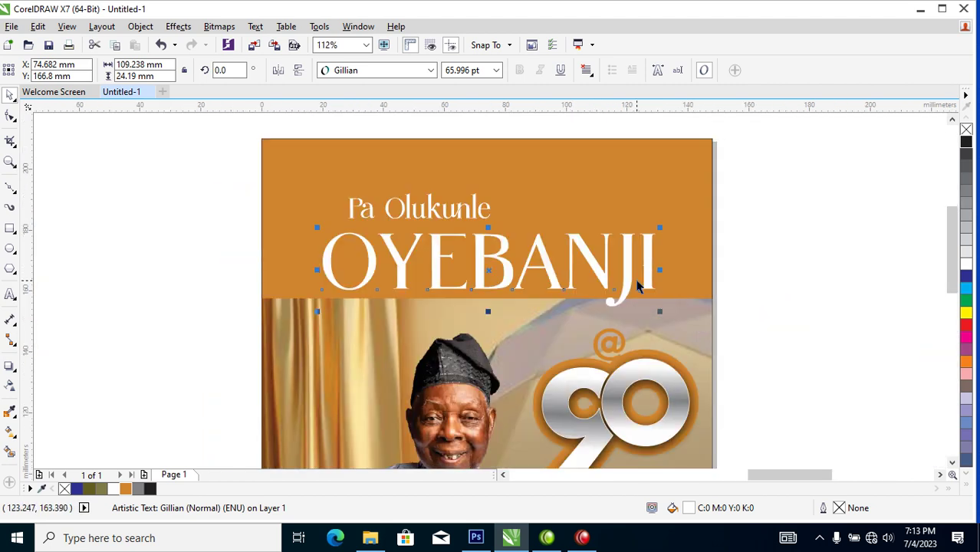
{"action": "left_click", "coordinate": [480, 209]}
{"action": "double_click", "coordinate": [481, 208]}
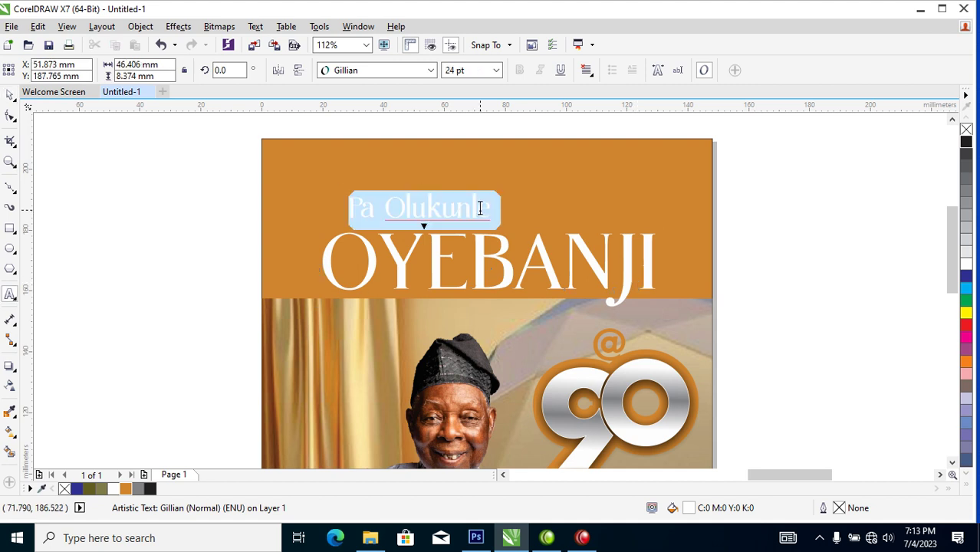
{"action": "key", "text": "shift+F3"}
{"action": "left_click", "coordinate": [424, 256]}
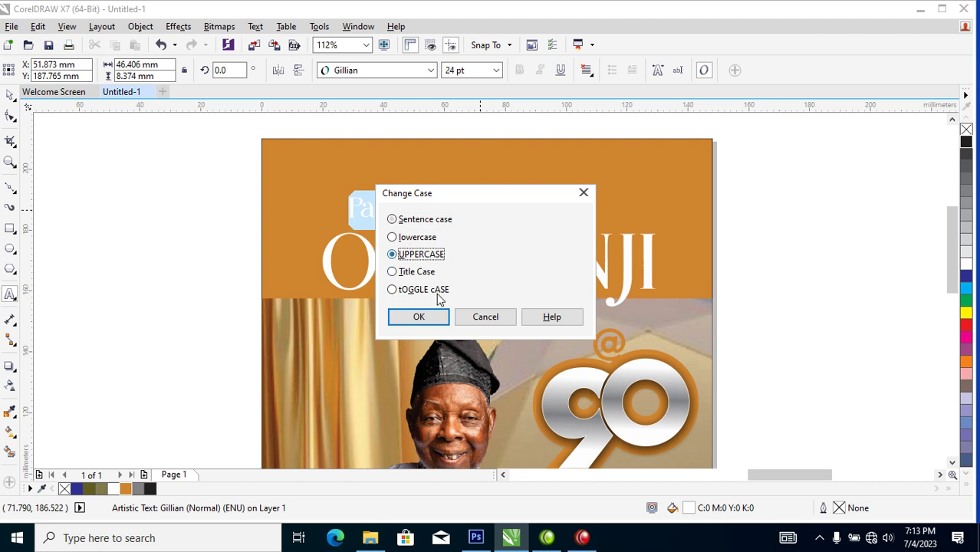
{"action": "left_click", "coordinate": [419, 317]}
{"action": "key", "text": "ctrl+space"}
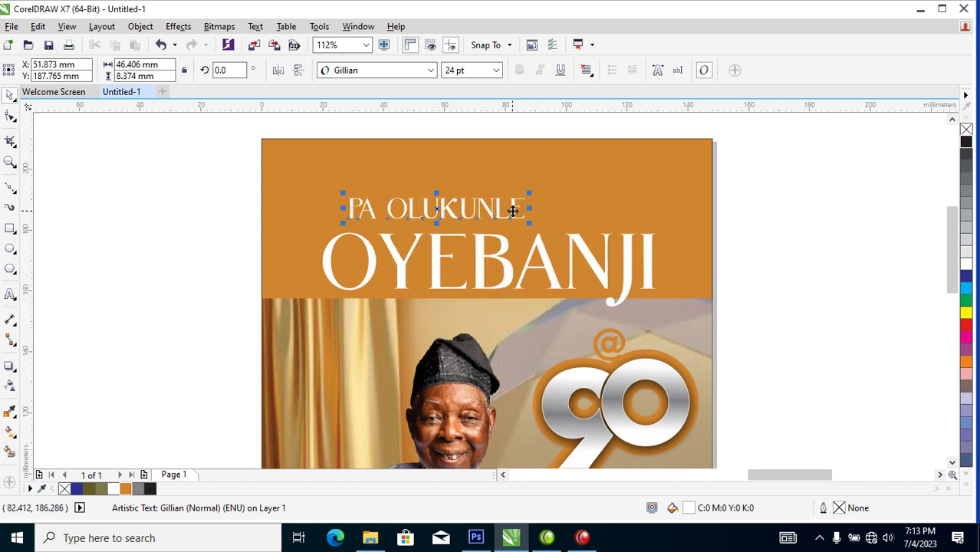
Centre the first-name line above the surname and move both lines up about 3 mm within the orange band.
{"action": "left_click", "coordinate": [528, 220]}
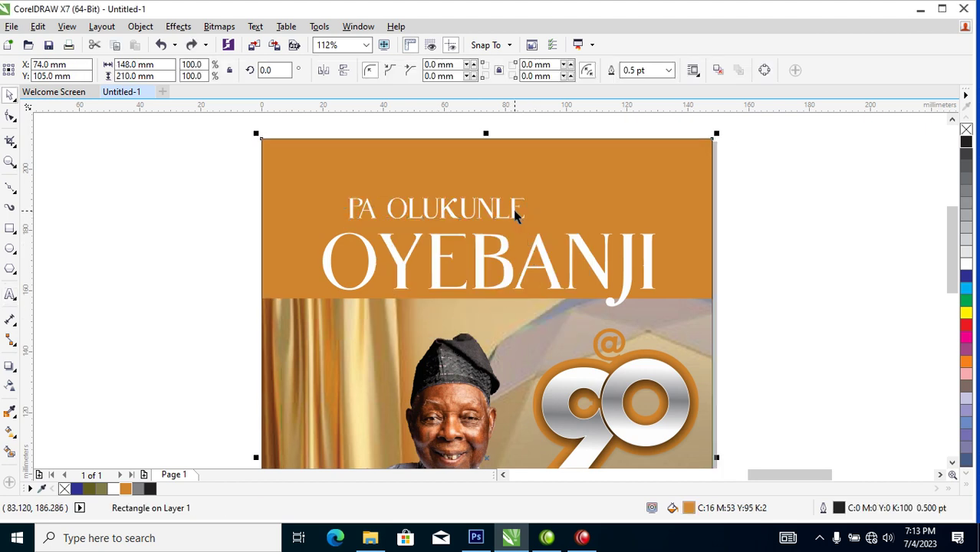
{"action": "left_click_drag", "start_coordinate": [512, 215], "coordinate": [564, 220]}
{"action": "left_click", "coordinate": [594, 269], "text": "shift"}
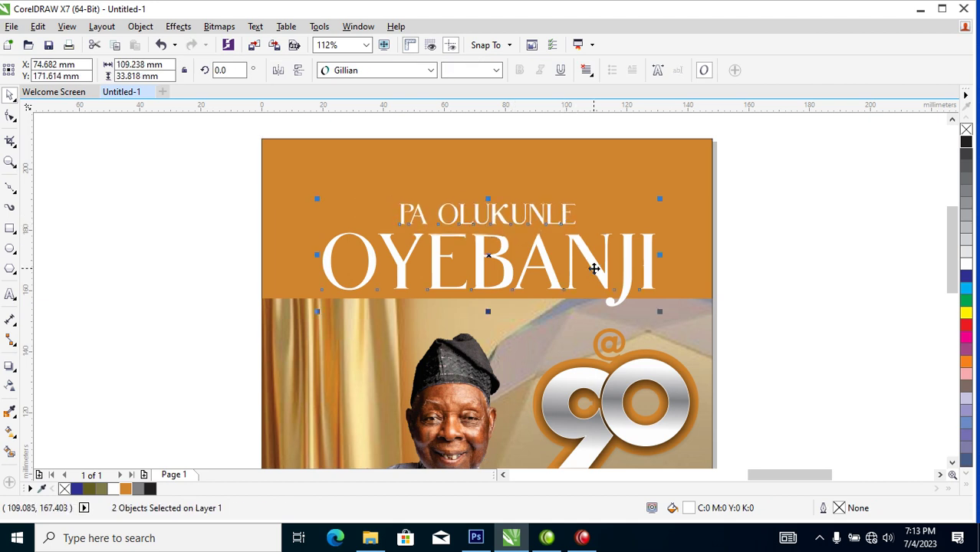
{"action": "left_click_drag", "start_coordinate": [600, 276], "coordinate": [597, 267]}
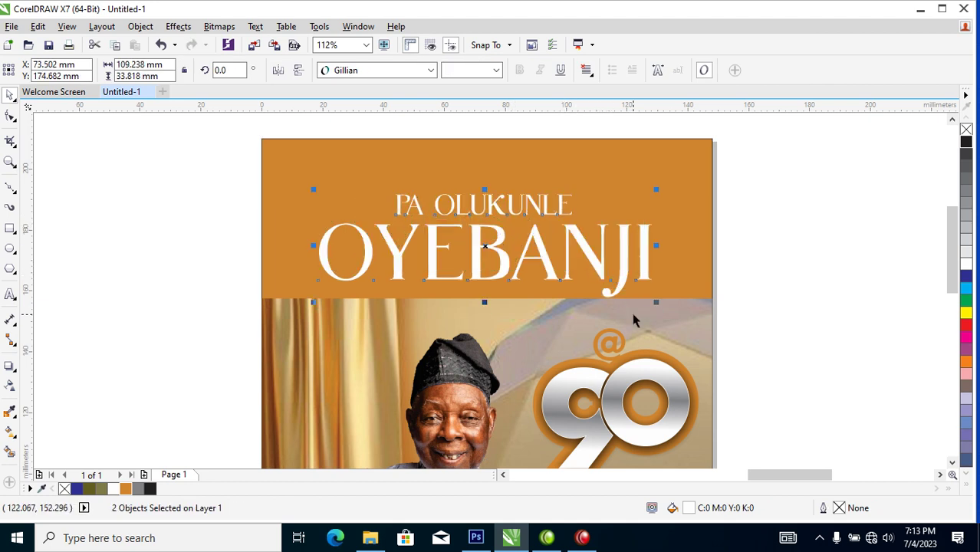
Change the orange page background rectangle to a darker burnt orange fill, C22 M73 Y100 K13.
{"action": "scroll", "coordinate": [631, 314], "scroll_direction": "down", "scroll_amount": 3}
{"action": "key", "text": "z"}
{"action": "left_click_drag", "start_coordinate": [537, 262], "coordinate": [666, 413]}
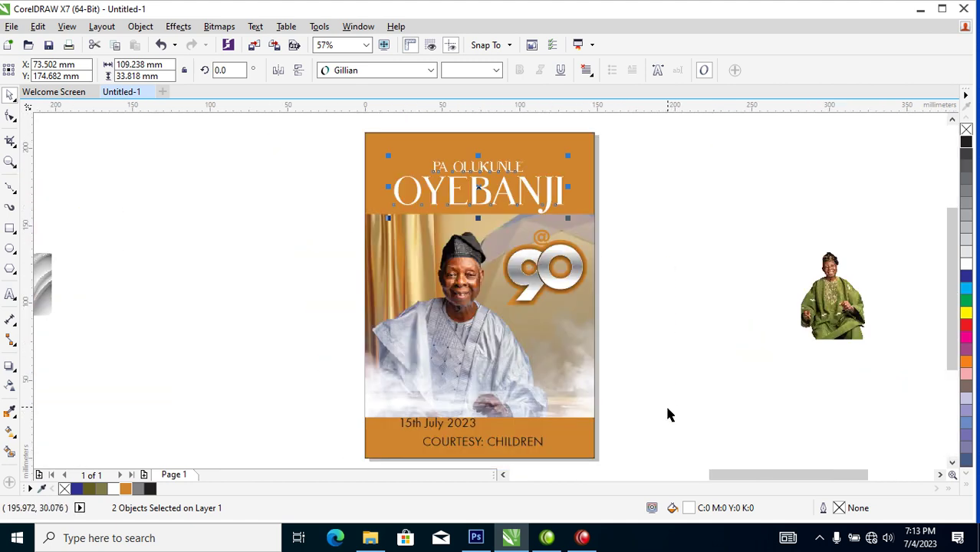
{"action": "left_click", "coordinate": [589, 199]}
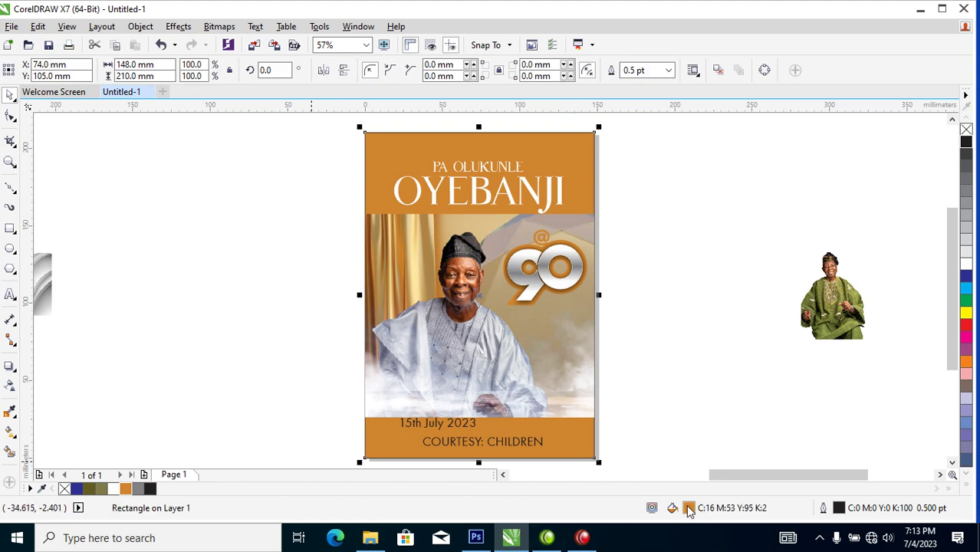
{"action": "key", "text": "shift+F11"}
{"action": "mouse_move", "coordinate": [345, 226]}
{"action": "left_mouse_down"}
{"action": "mouse_move", "coordinate": [383, 254]}
{"action": "mouse_move", "coordinate": [385, 243]}
{"action": "left_mouse_up"}
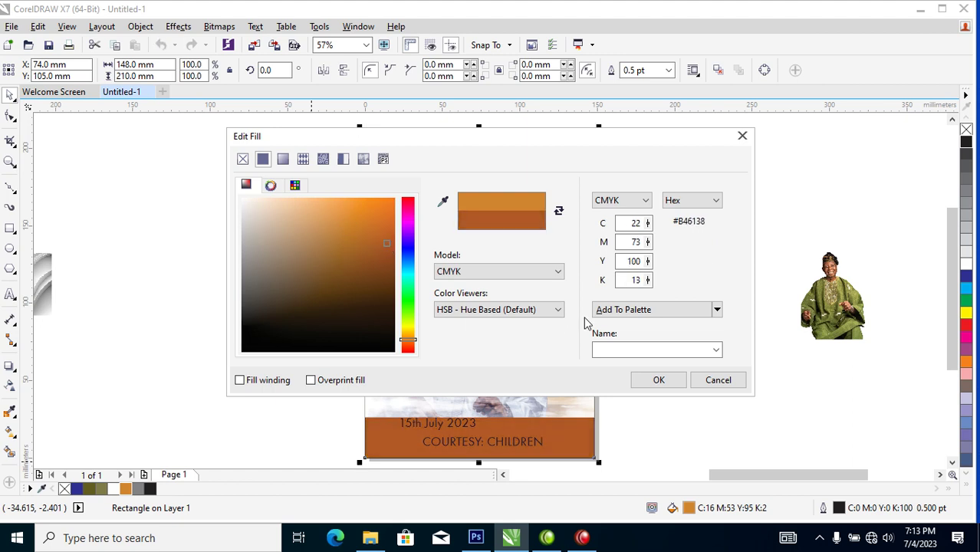
{"action": "left_click", "coordinate": [659, 380]}
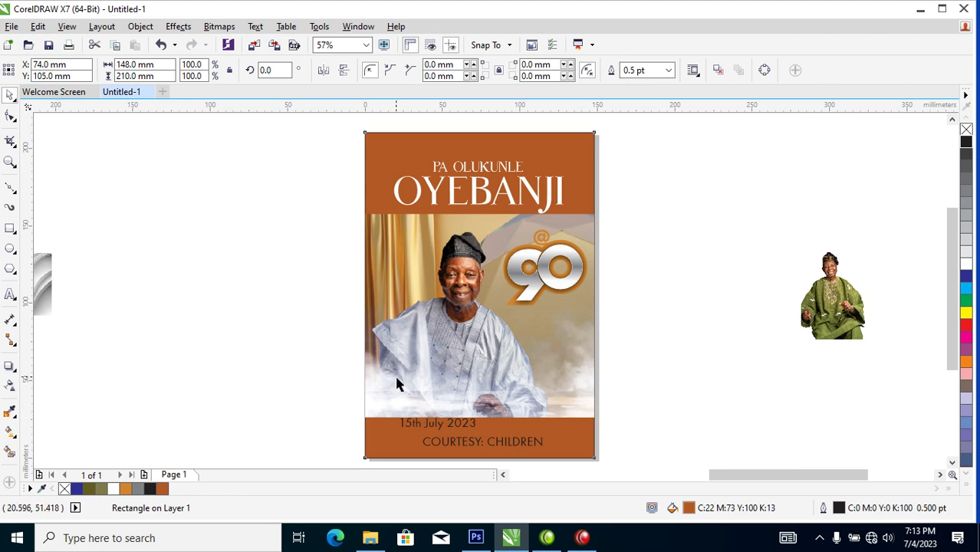
Move the "15th July 2023" text up onto the photo's lower-right corner.
{"action": "scroll", "coordinate": [397, 383], "scroll_direction": "down", "scroll_amount": 2}
{"action": "left_click_drag", "start_coordinate": [335, 247], "coordinate": [514, 424]}
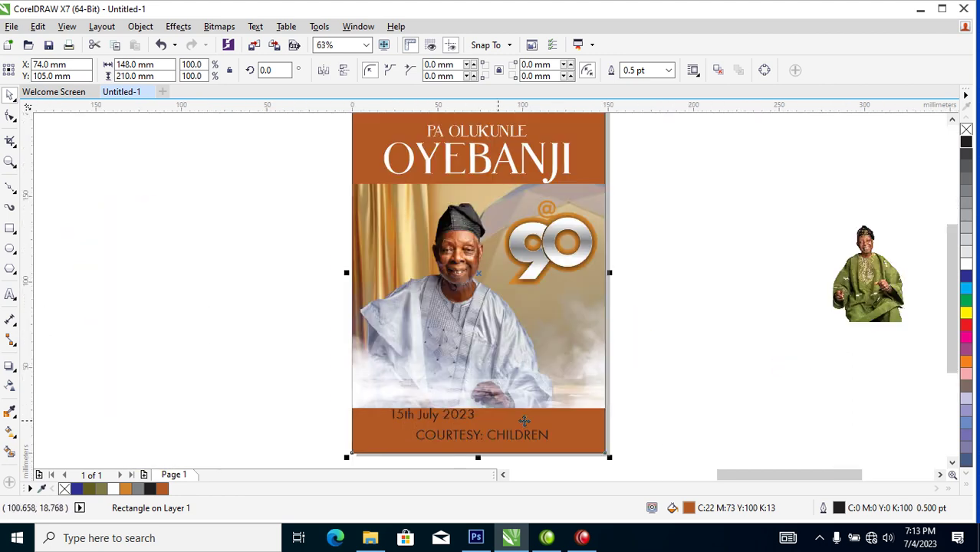
{"action": "left_click_drag", "start_coordinate": [462, 418], "coordinate": [564, 413]}
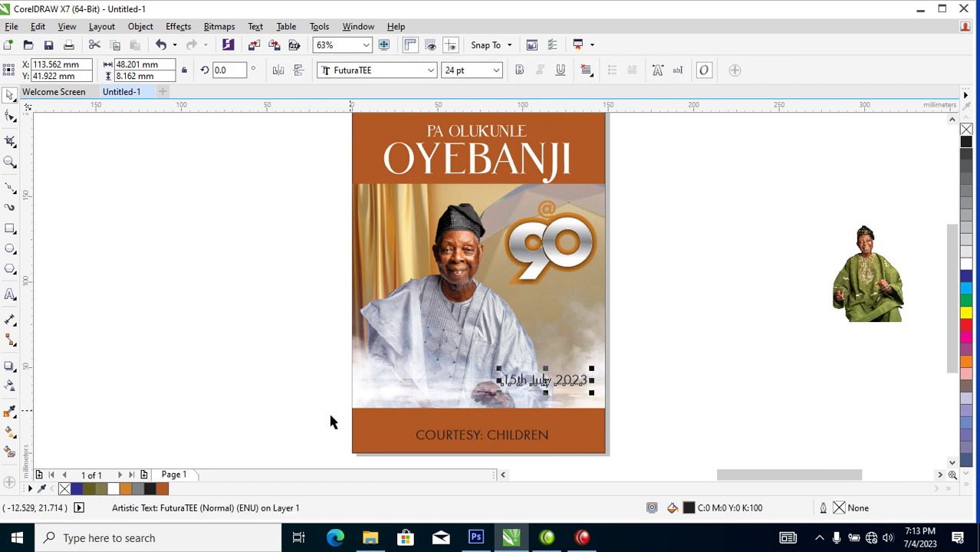
Fill the "COURTESY: CHILDREN" text with white and try it in bold.
{"action": "left_click_drag", "start_coordinate": [345, 313], "coordinate": [644, 465]}
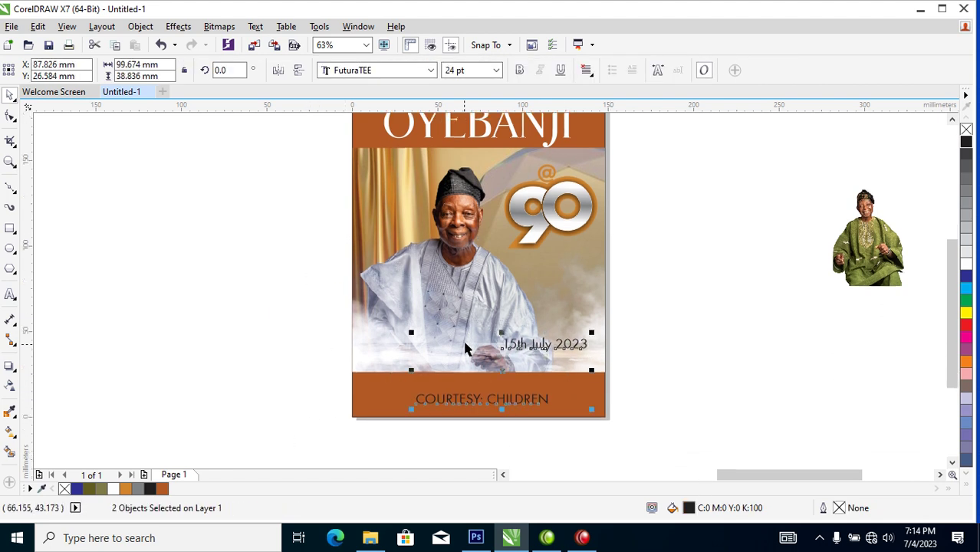
{"action": "left_click", "coordinate": [658, 408]}
{"action": "left_click", "coordinate": [545, 398]}
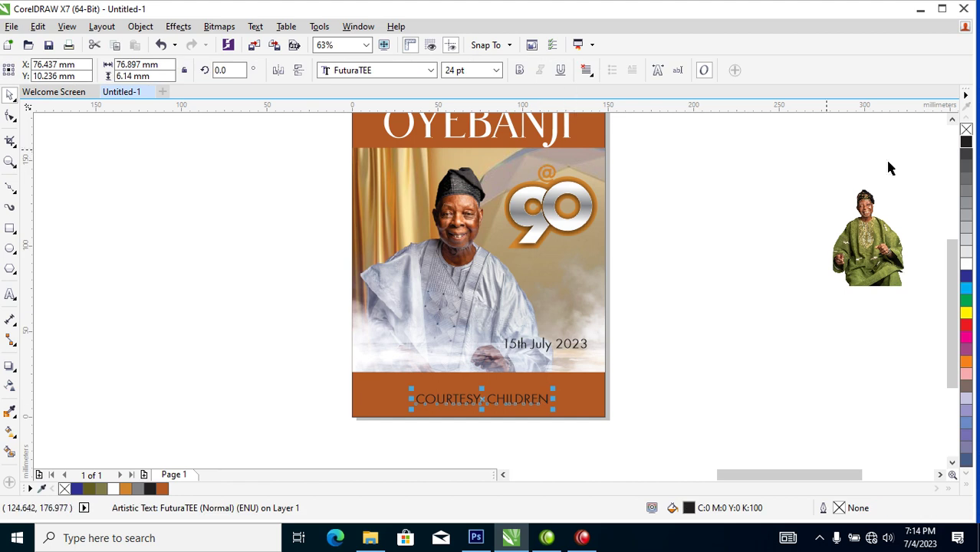
{"action": "left_click", "coordinate": [967, 260]}
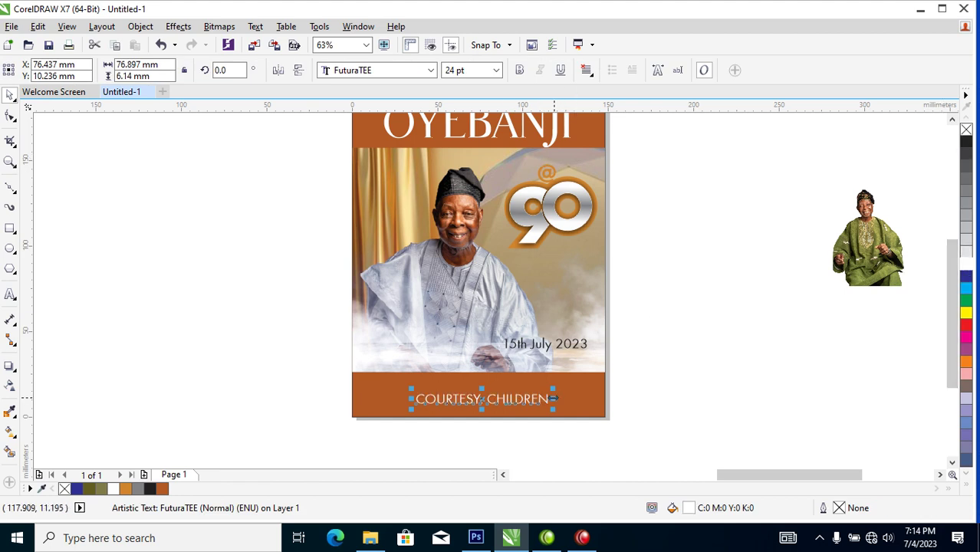
{"action": "left_click", "coordinate": [519, 69]}
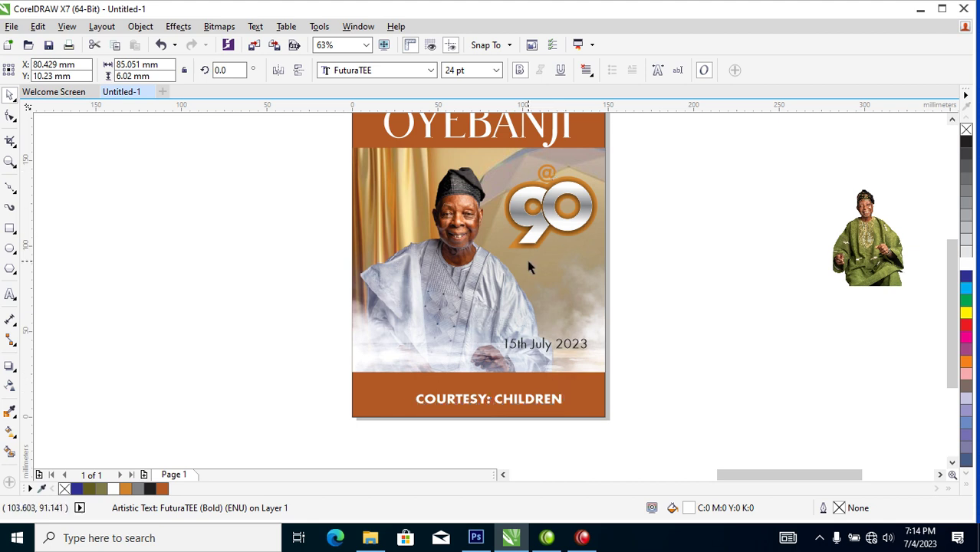
{"action": "key", "text": "ctrl+z"}
Reduce the "COURTESY: CHILDREN" text to about 18.9 pt and widen its letter spacing to a width of about 93 mm.
{"action": "mouse_move", "coordinate": [553, 387]}
{"action": "left_mouse_down"}
{"action": "mouse_move", "coordinate": [526, 385]}
{"action": "mouse_move", "coordinate": [579, 402]}
{"action": "mouse_move", "coordinate": [558, 393]}
{"action": "left_mouse_up"}
{"action": "left_click", "coordinate": [10, 116]}
{"action": "key", "text": "space"}
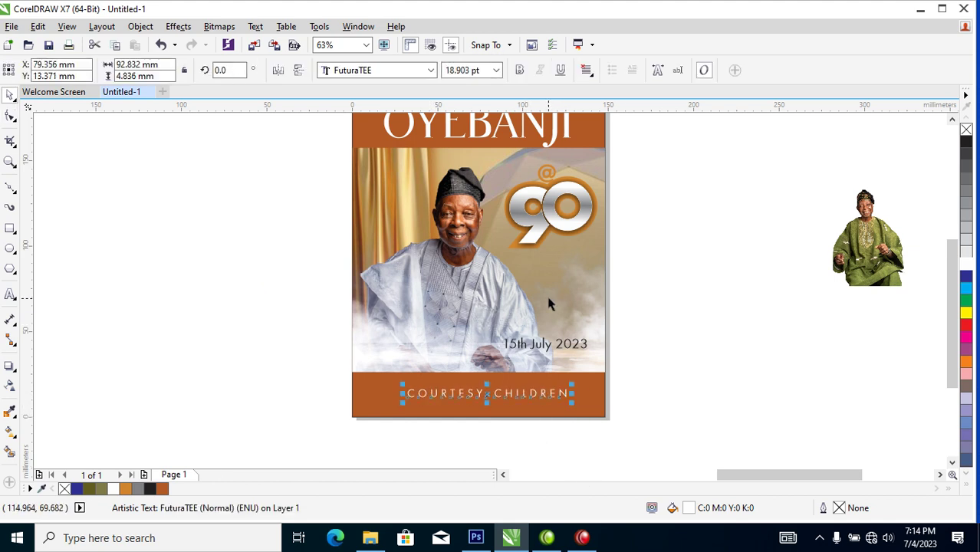
Draw a circle about 23 mm in diameter over the photo's lower-left edge as the date badge.
{"action": "scroll", "coordinate": [551, 301], "scroll_direction": "down", "scroll_amount": 4}
{"action": "left_click_drag", "start_coordinate": [444, 229], "coordinate": [569, 358]}
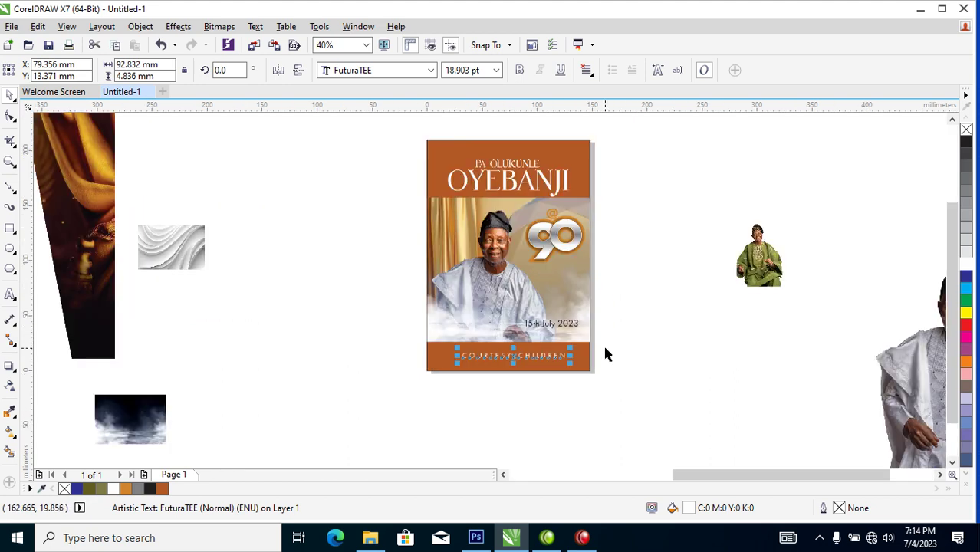
{"action": "left_click_drag", "start_coordinate": [346, 246], "coordinate": [633, 375]}
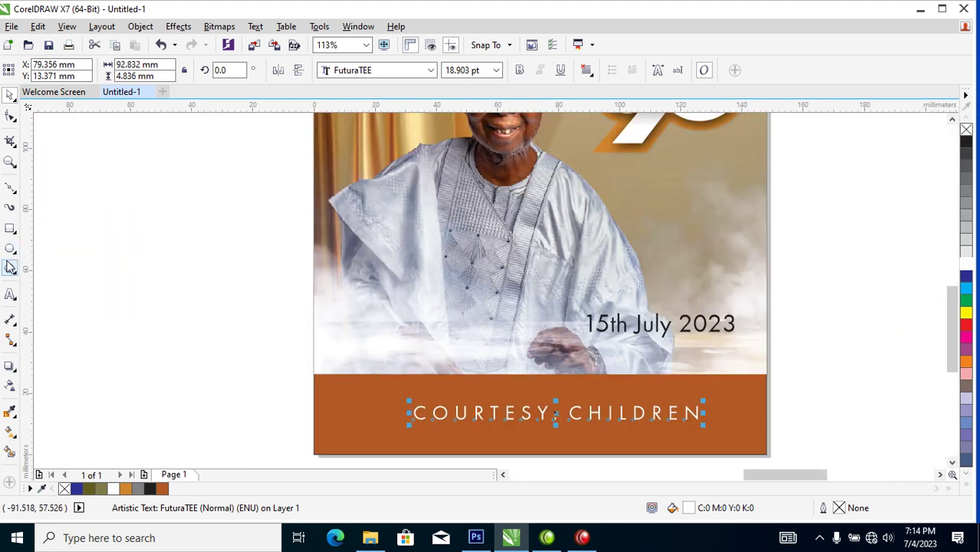
{"action": "left_click", "coordinate": [11, 252]}
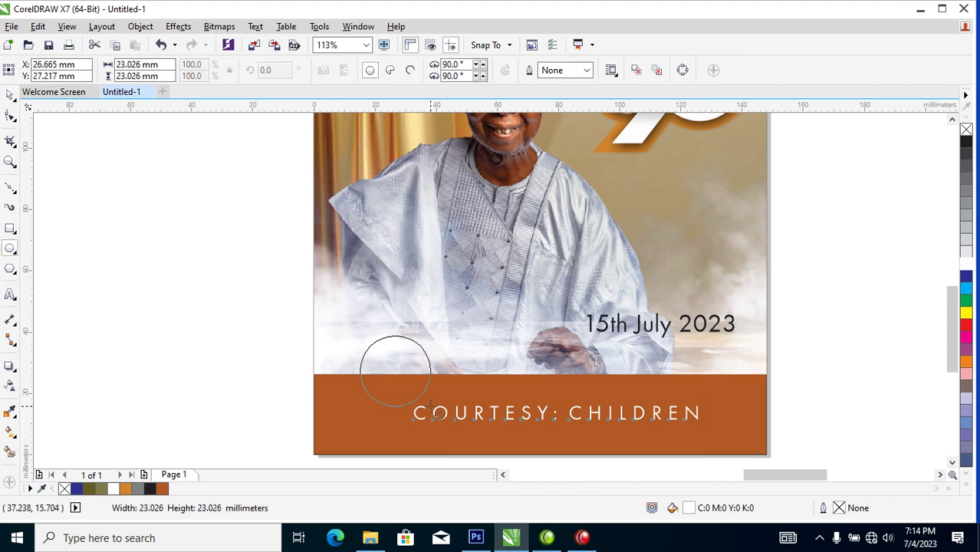
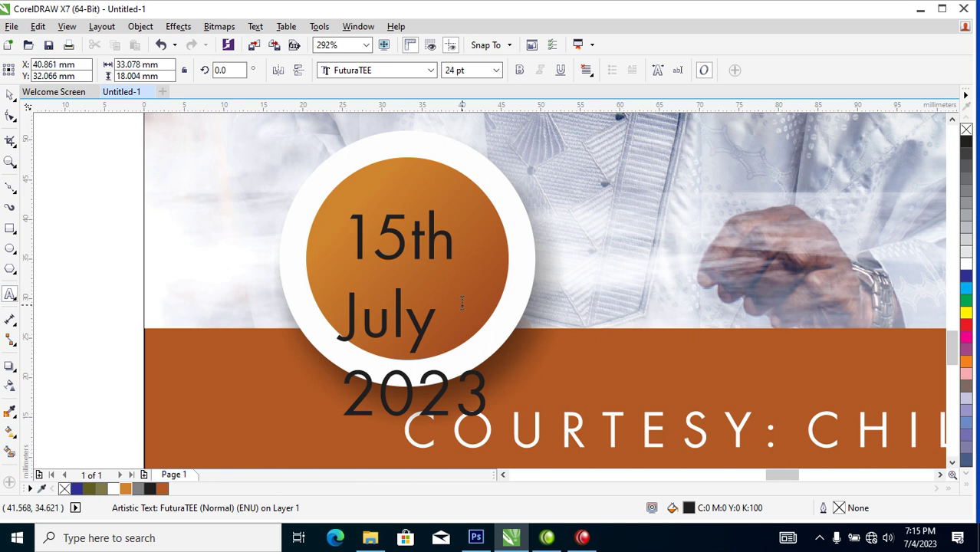
Move the "15th" text up within the orange badge, fill it white and make it bold.
{"action": "key", "text": "ctrl+space"}
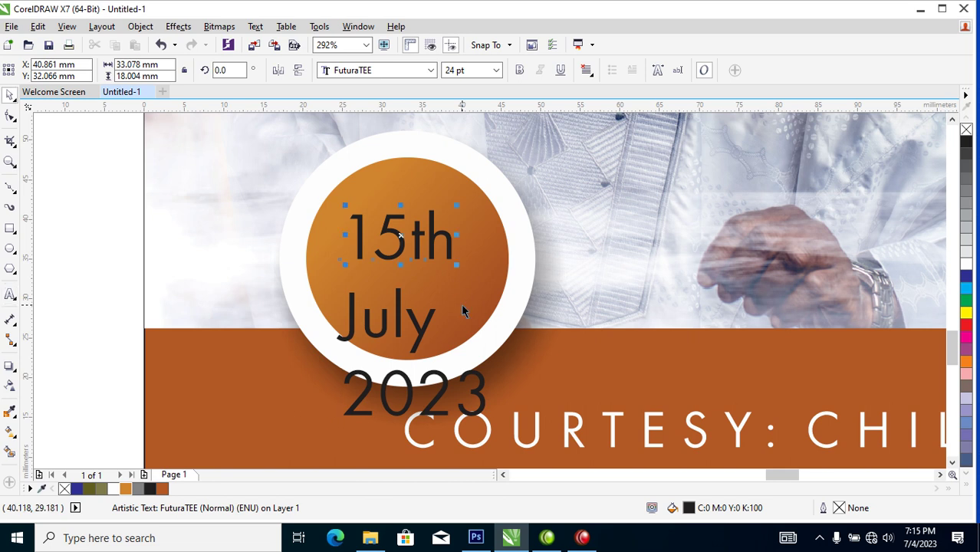
{"action": "left_click", "coordinate": [454, 237]}
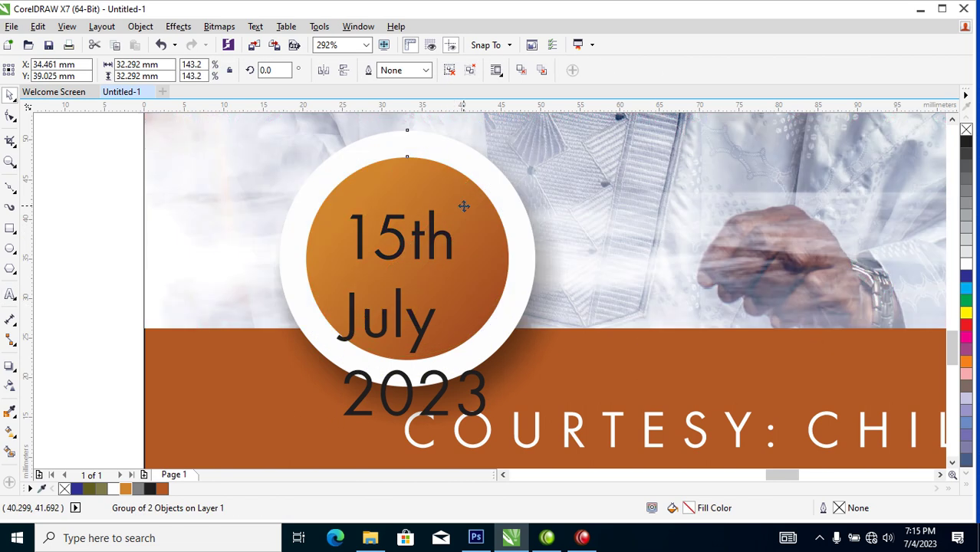
{"action": "left_click", "coordinate": [454, 240], "text": "ctrl"}
{"action": "left_click_drag", "start_coordinate": [454, 240], "coordinate": [453, 211]}
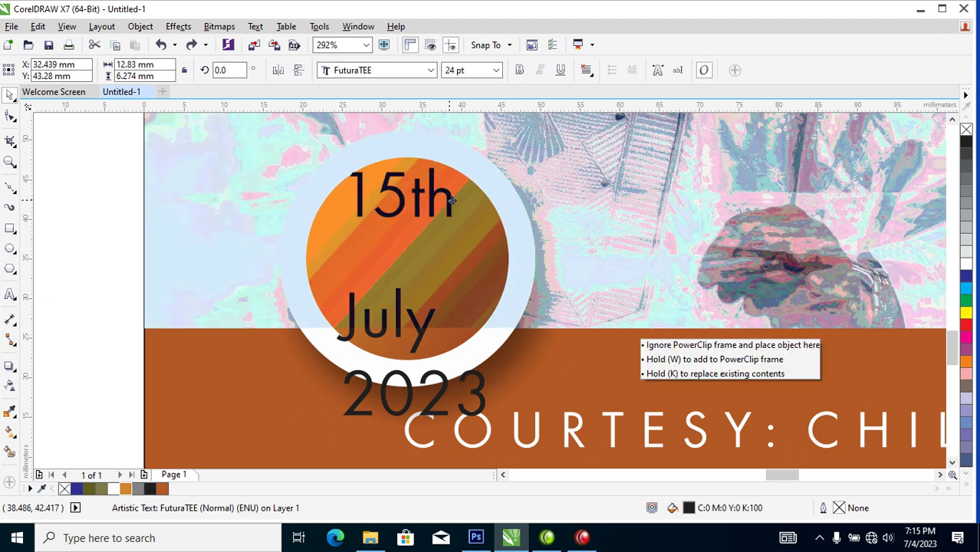
{"action": "left_click", "coordinate": [967, 265]}
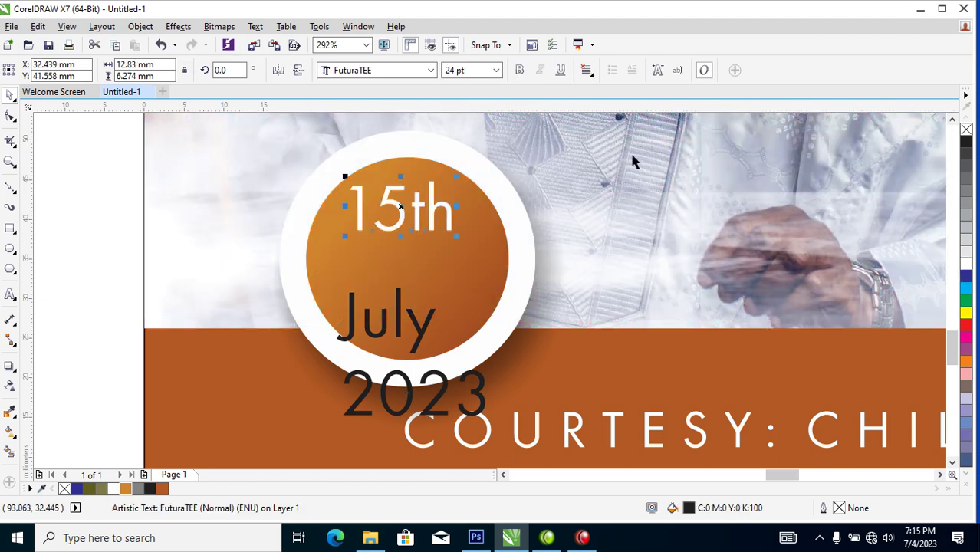
{"action": "left_click", "coordinate": [520, 69]}
Move "July" and "2023" up beneath "15th" inside the badge and fill both with white.
{"action": "left_click", "coordinate": [426, 335], "text": "ctrl"}
{"action": "left_click_drag", "start_coordinate": [426, 335], "coordinate": [428, 278]}
{"action": "left_click_drag", "start_coordinate": [481, 393], "coordinate": [481, 309]}
{"action": "left_click", "coordinate": [424, 264], "text": "shift"}
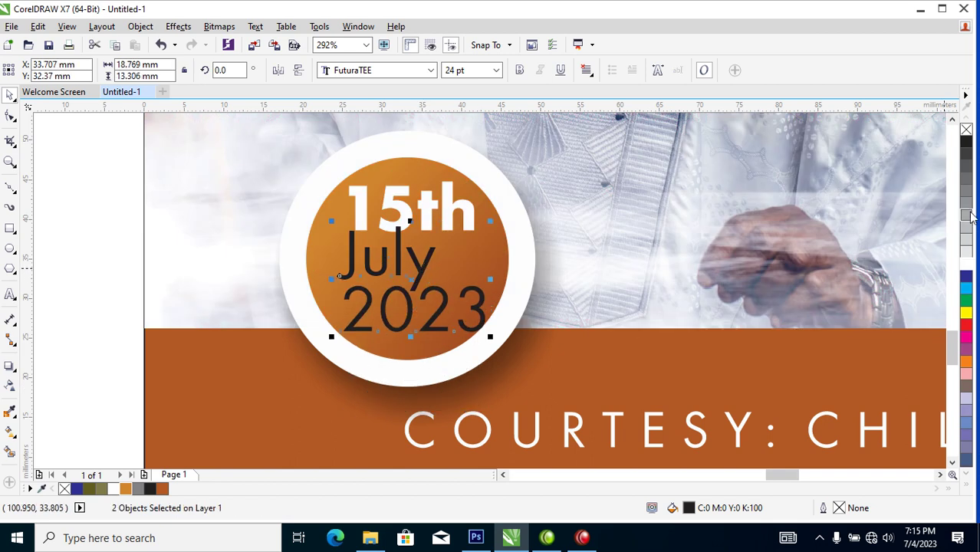
{"action": "left_click", "coordinate": [967, 265]}
Mirror a copy of the 148 × 210 mm burnt-orange background rectangle to the left of the front cover.
{"action": "scroll", "coordinate": [710, 265], "scroll_direction": "down", "scroll_amount": 1}
{"action": "scroll", "coordinate": [710, 265], "scroll_direction": "down", "scroll_amount": 8}
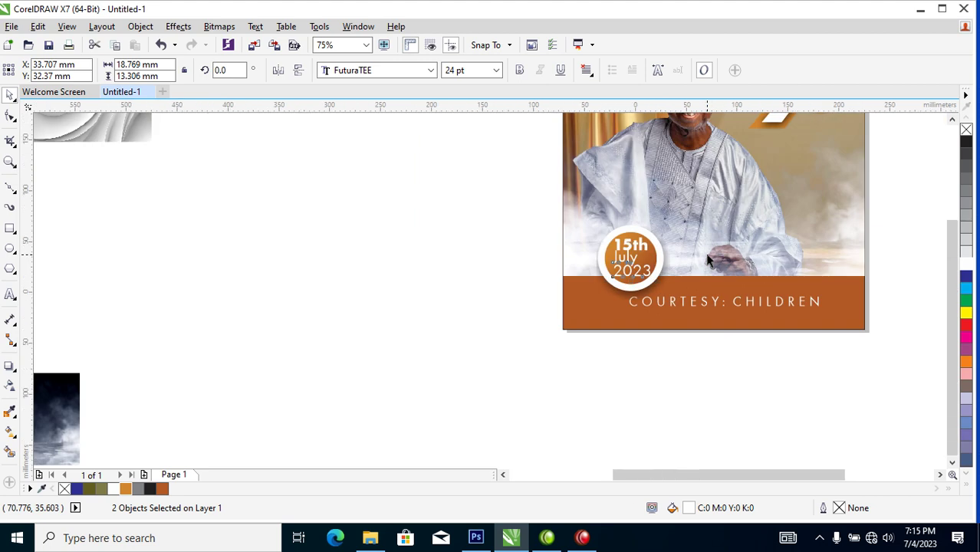
{"action": "key", "text": "F2"}
{"action": "left_click_drag", "start_coordinate": [484, 140], "coordinate": [793, 273]}
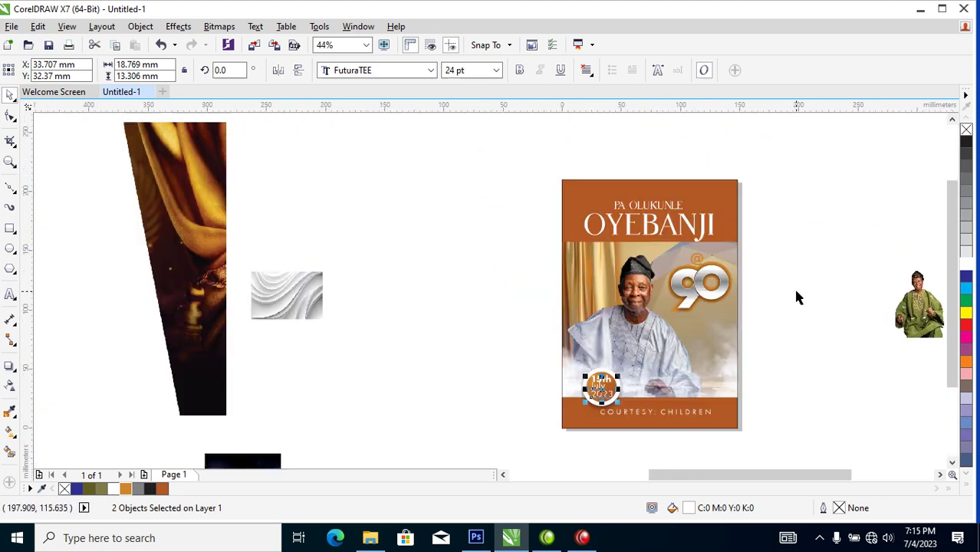
{"action": "left_click", "coordinate": [723, 207]}
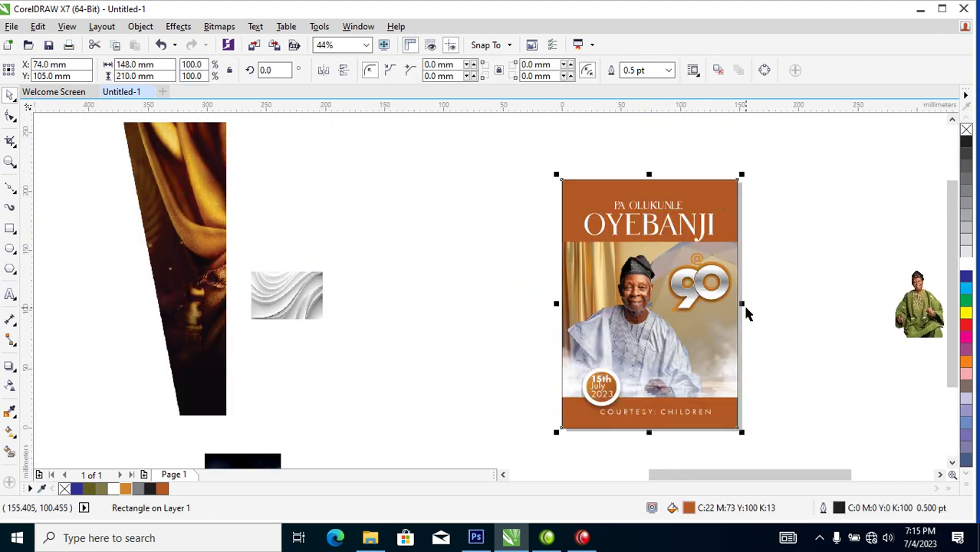
{"action": "left_click_drag", "start_coordinate": [742, 306], "coordinate": [536, 304]}
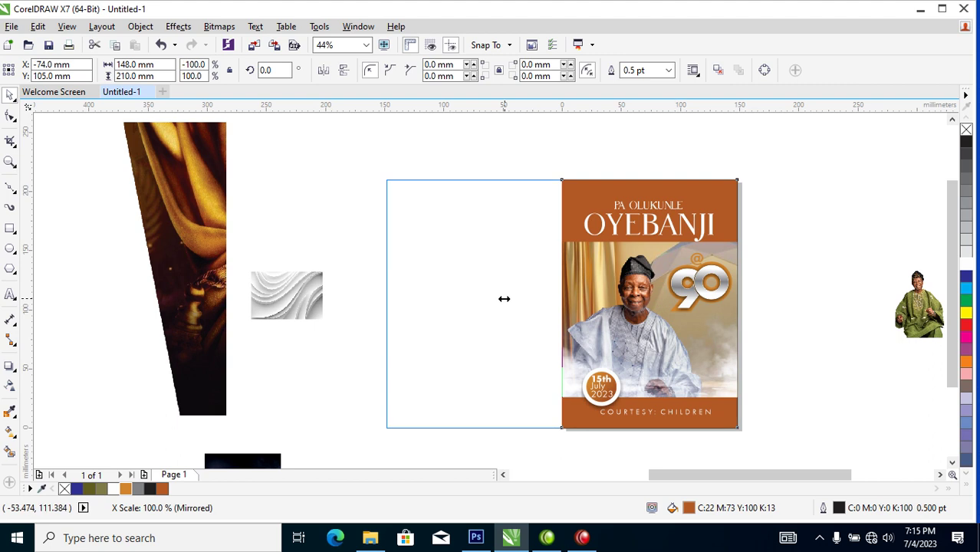
{"action": "left_click_drag", "start_coordinate": [504, 298], "coordinate": [504, 297]}
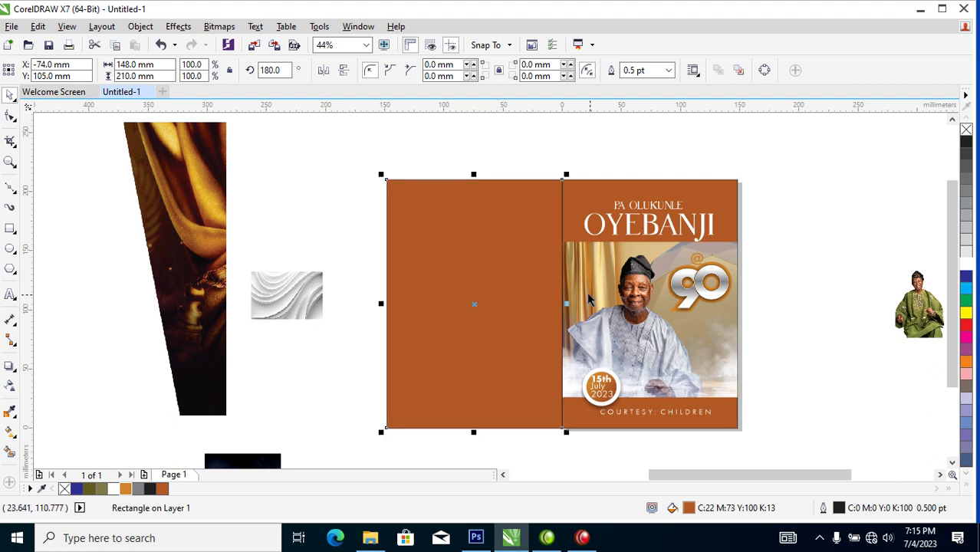
Draw a circle about 116 mm in diameter in the middle of the blank left panel.
{"action": "scroll", "coordinate": [498, 272], "scroll_direction": "down", "scroll_amount": 3}
{"action": "left_click_drag", "start_coordinate": [411, 209], "coordinate": [798, 382]}
{"action": "left_click_drag", "start_coordinate": [141, 141], "coordinate": [547, 388]}
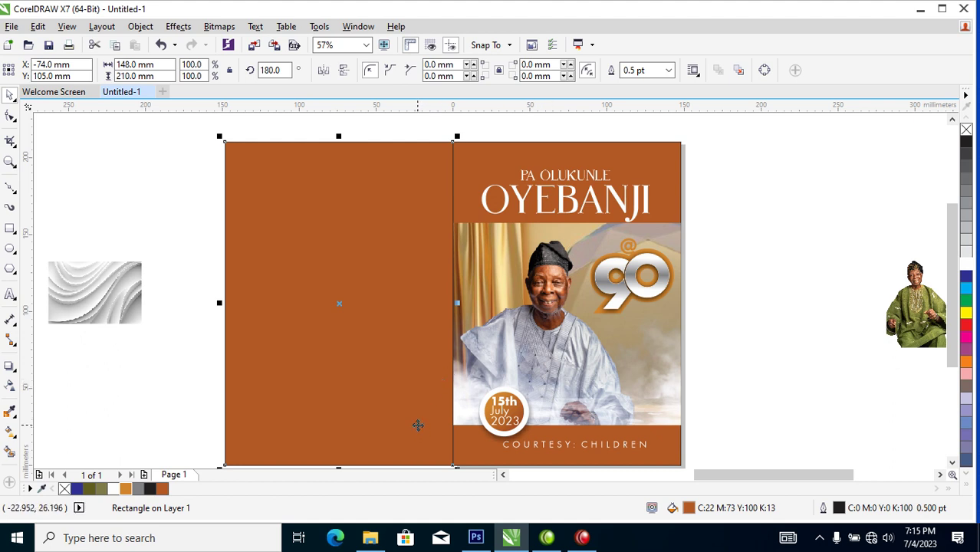
{"action": "left_click", "coordinate": [10, 248]}
{"action": "left_click_drag", "start_coordinate": [264, 210], "coordinate": [404, 390]}
{"action": "key", "text": "space"}
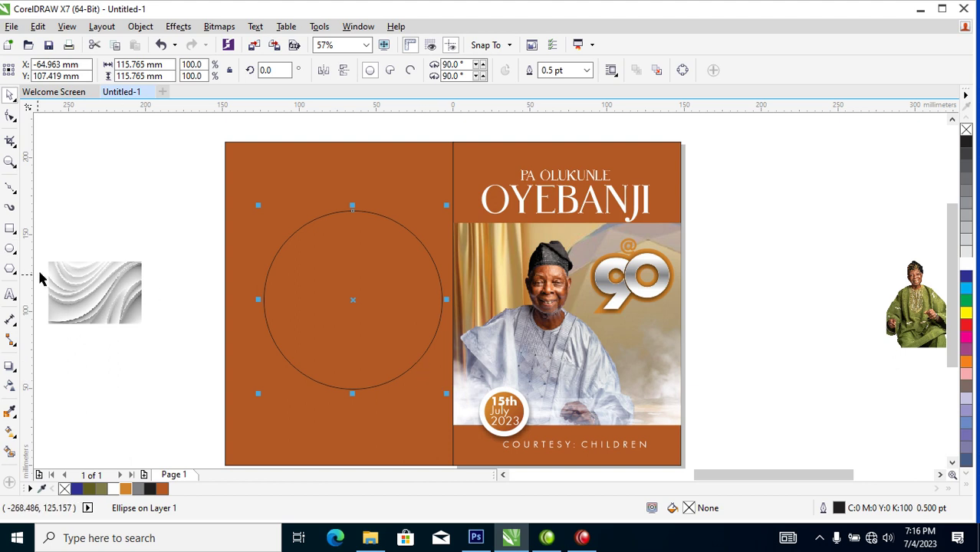
Draw a rectangle about 165 × 78 mm across the left panel's lower part, overlapping the circle's base.
{"action": "left_click", "coordinate": [10, 228]}
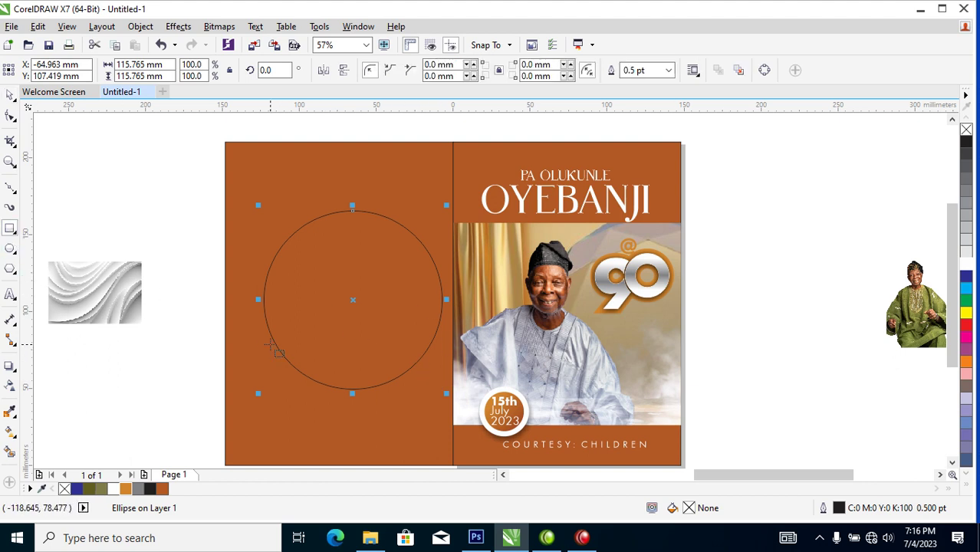
{"action": "mouse_move", "coordinate": [229, 346]}
{"action": "left_mouse_down"}
{"action": "mouse_move", "coordinate": [499, 466]}
{"action": "mouse_move", "coordinate": [485, 423]}
{"action": "left_mouse_up"}
{"action": "key", "text": "space"}
Skew the rectangle upward toward the front cover to about 14.3° and reduce its overall height to about 93 mm.
{"action": "left_click", "coordinate": [359, 365]}
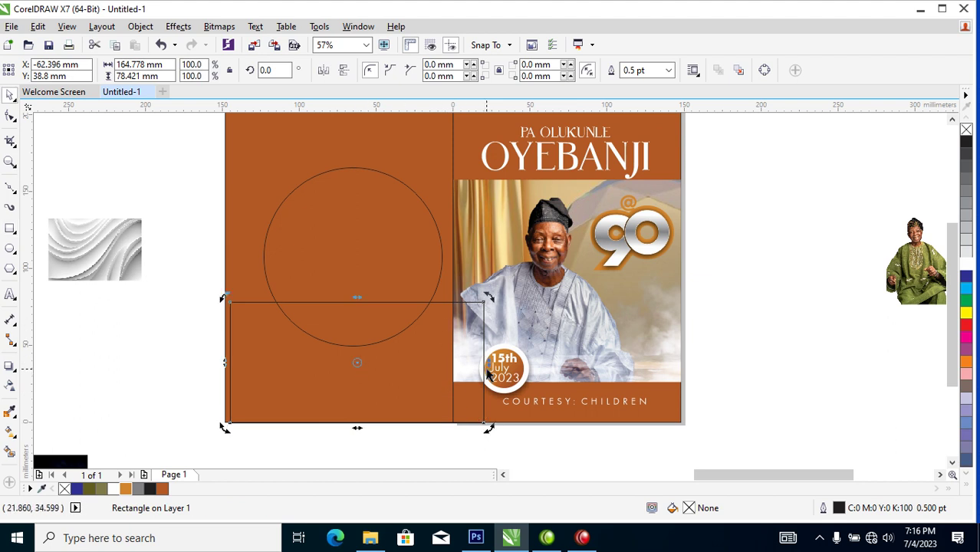
{"action": "left_click_drag", "start_coordinate": [490, 364], "coordinate": [494, 267]}
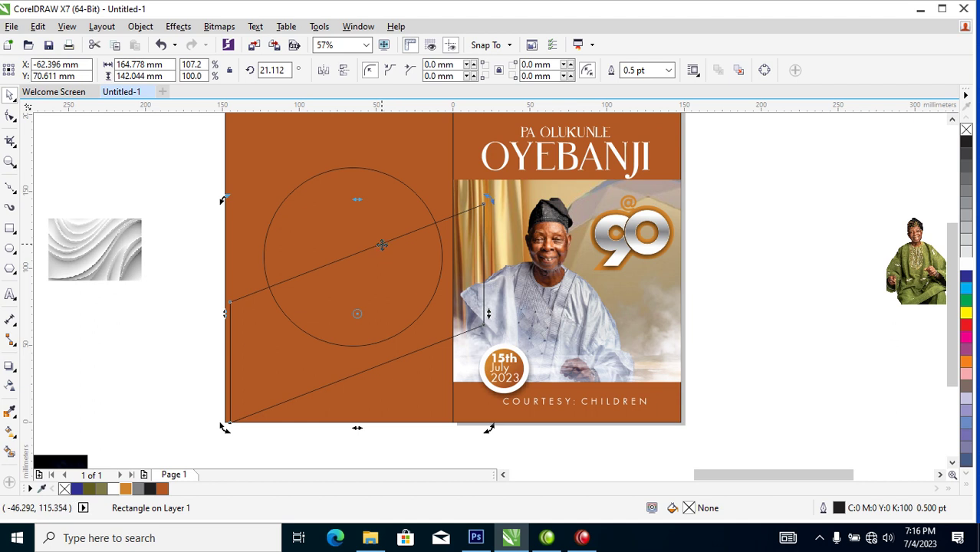
{"action": "left_click_drag", "start_coordinate": [382, 244], "coordinate": [373, 240]}
{"action": "left_click_drag", "start_coordinate": [349, 423], "coordinate": [351, 391]}
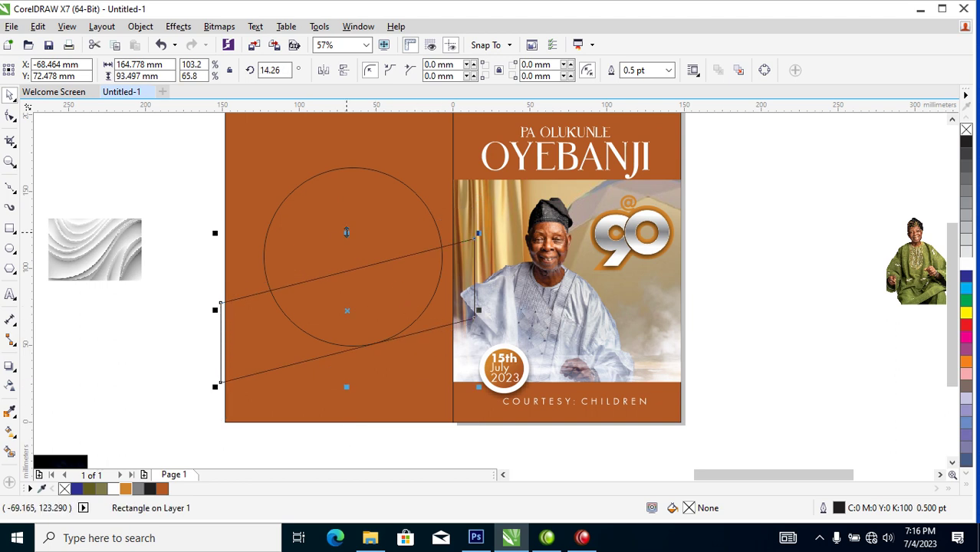
Lower the slanted rectangle over the circle's base and trim the circle with it.
{"action": "left_click_drag", "start_coordinate": [348, 311], "coordinate": [347, 343]}
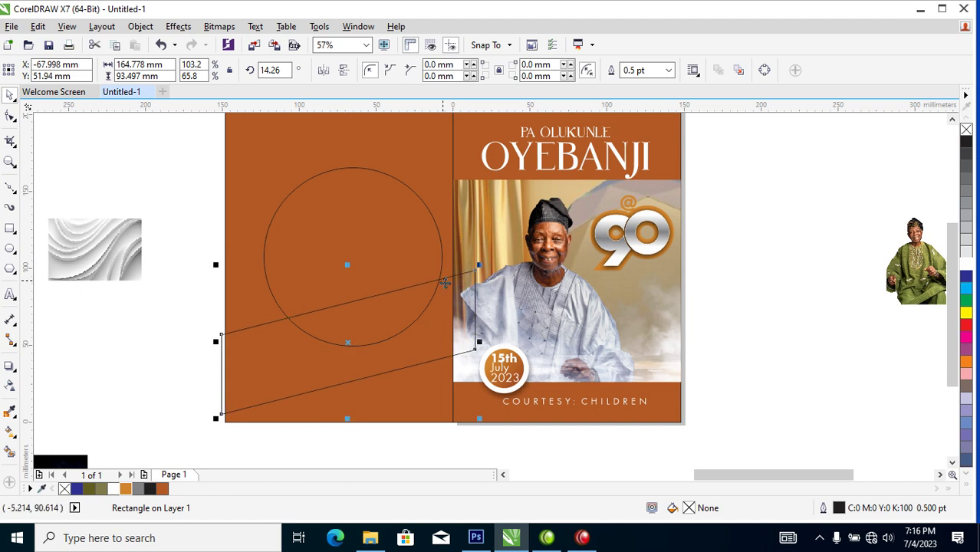
{"action": "left_click", "coordinate": [407, 197], "text": "shift"}
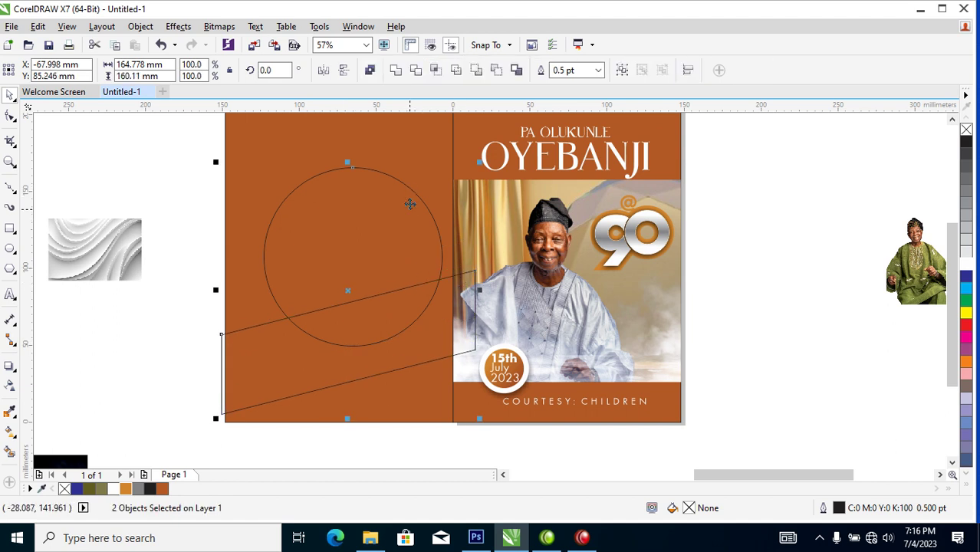
{"action": "left_click", "coordinate": [417, 71]}
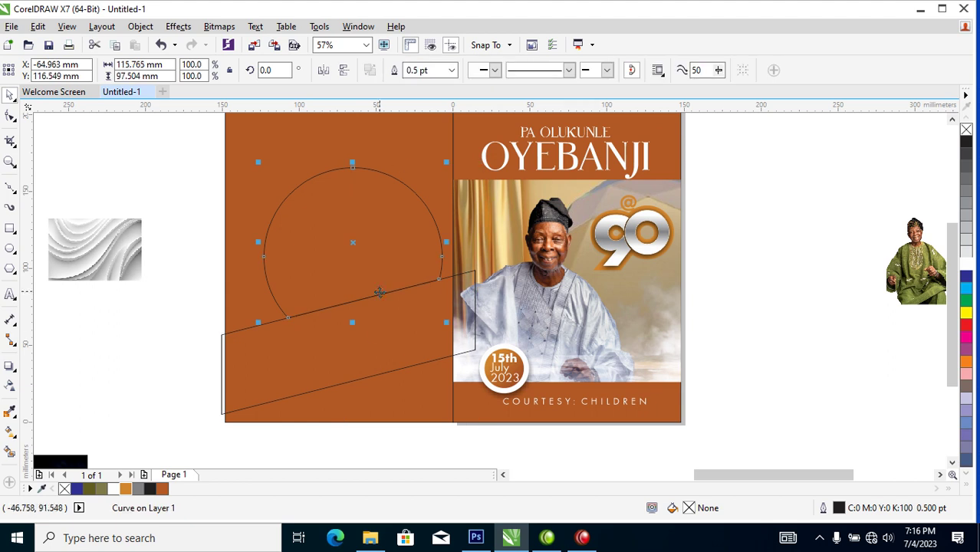
Trim the slanted rectangle to a narrow band using a copy placed about 23 mm lower, and delete that copy.
{"action": "left_click", "coordinate": [376, 300]}
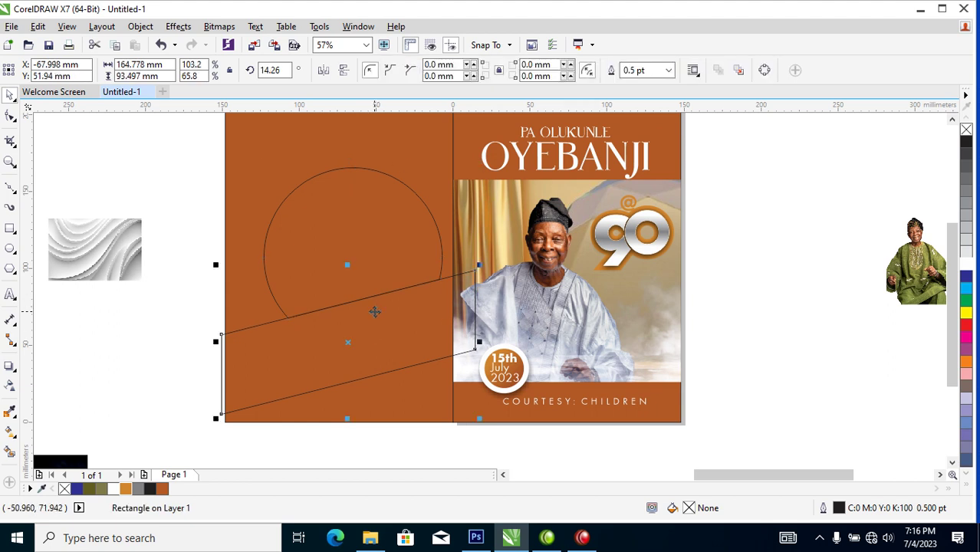
{"action": "left_click_drag", "start_coordinate": [374, 312], "coordinate": [371, 347]}
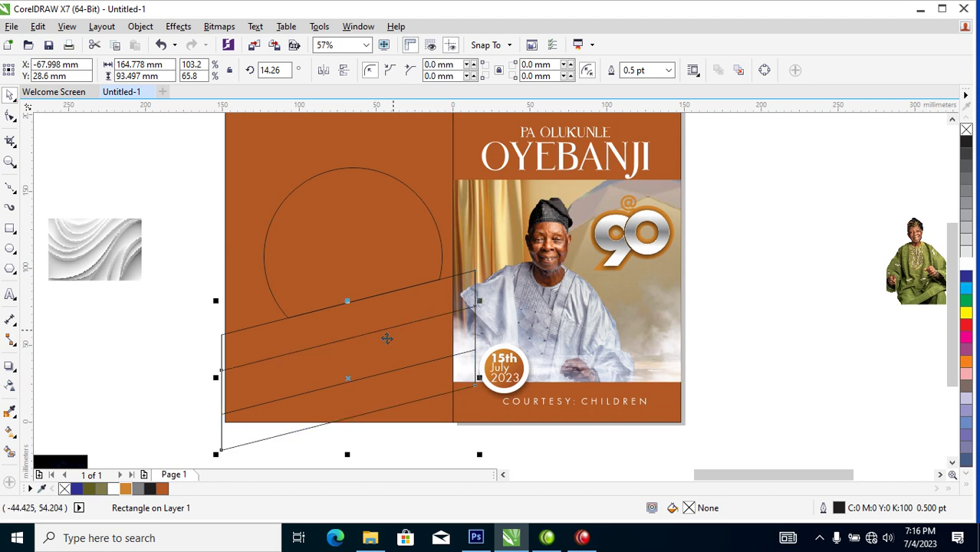
{"action": "left_click", "coordinate": [464, 281], "text": "shift"}
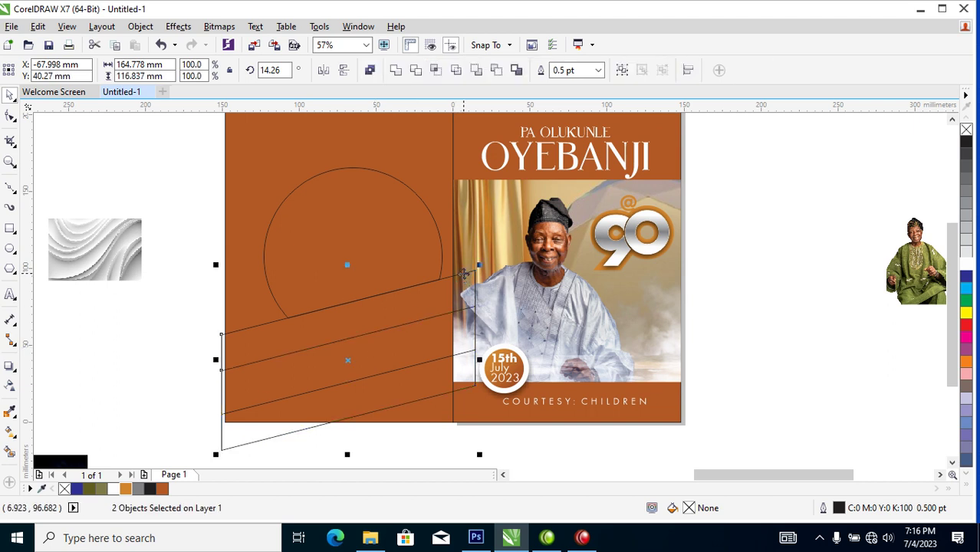
{"action": "left_click", "coordinate": [417, 71]}
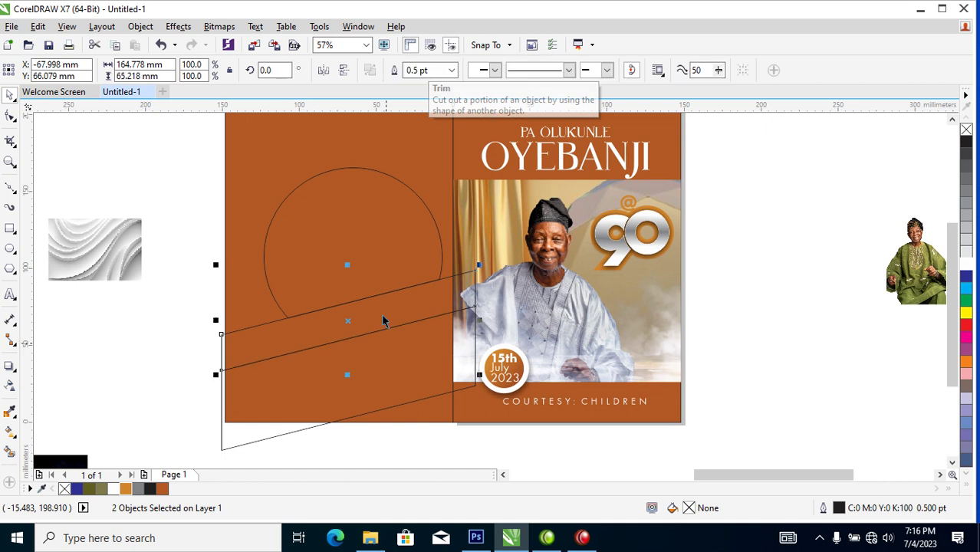
{"action": "left_click", "coordinate": [476, 337]}
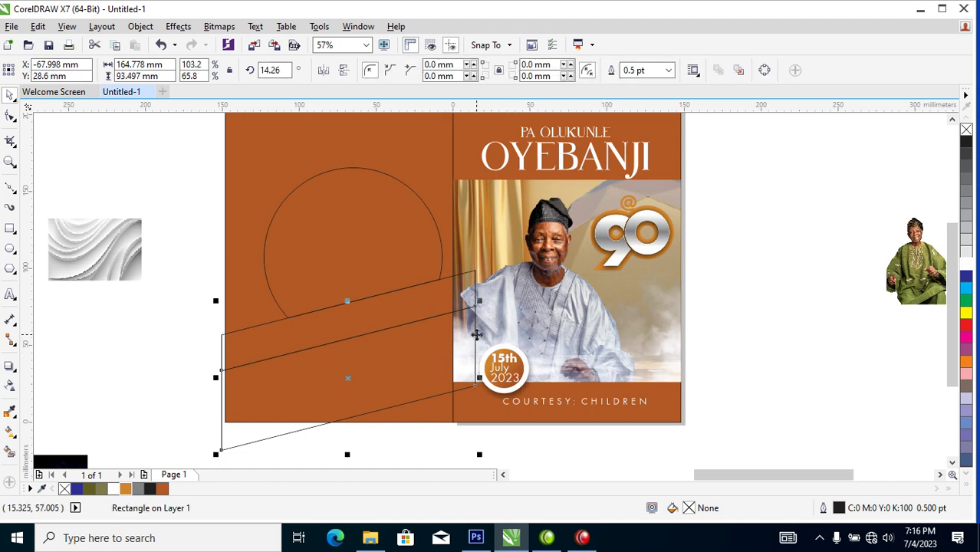
{"action": "key", "text": "Delete"}
Fill the trimmed circle and the slanted band on the left panel with white.
{"action": "scroll", "coordinate": [409, 318], "scroll_direction": "down", "scroll_amount": 5}
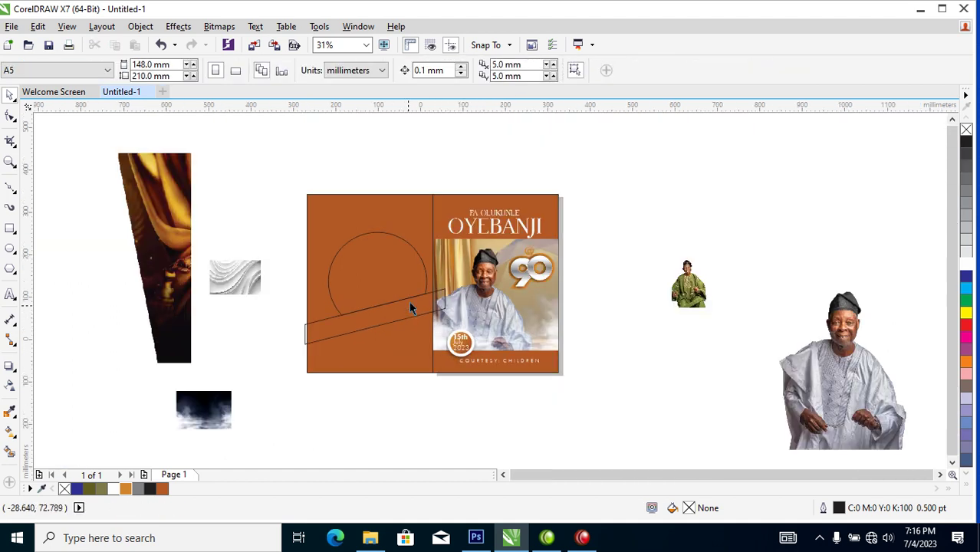
{"action": "scroll", "coordinate": [500, 322], "scroll_direction": "up", "scroll_amount": 3}
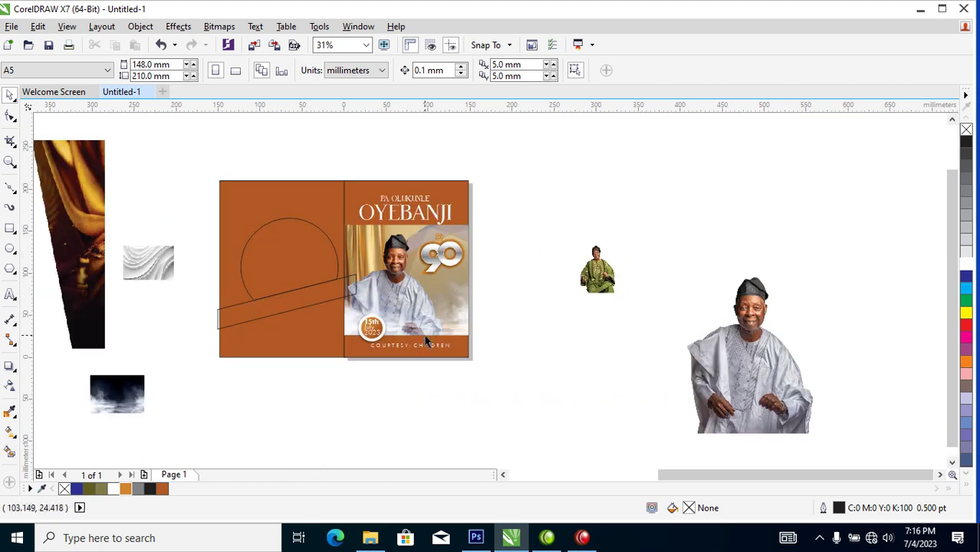
{"action": "left_click_drag", "start_coordinate": [174, 216], "coordinate": [374, 332]}
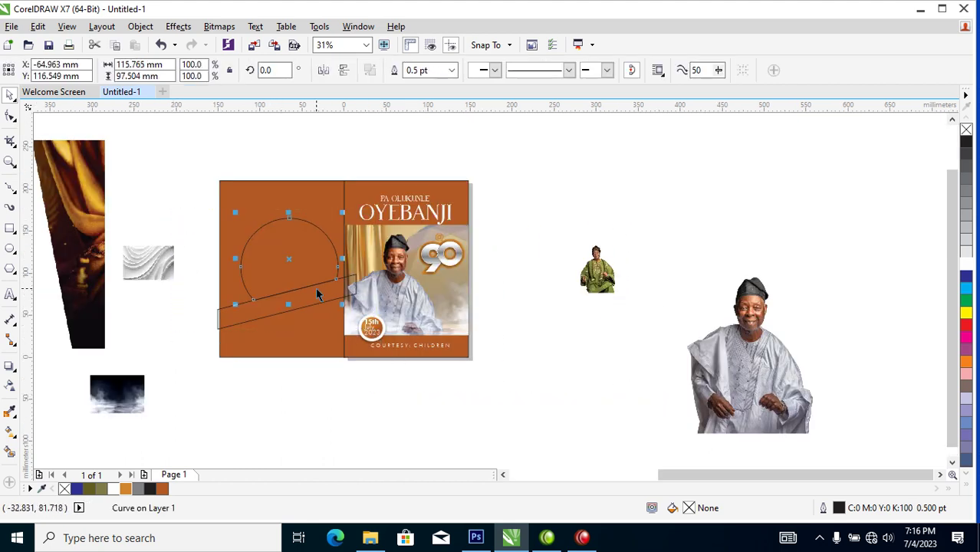
{"action": "left_click", "coordinate": [357, 285], "text": "shift"}
{"action": "left_click", "coordinate": [966, 264]}
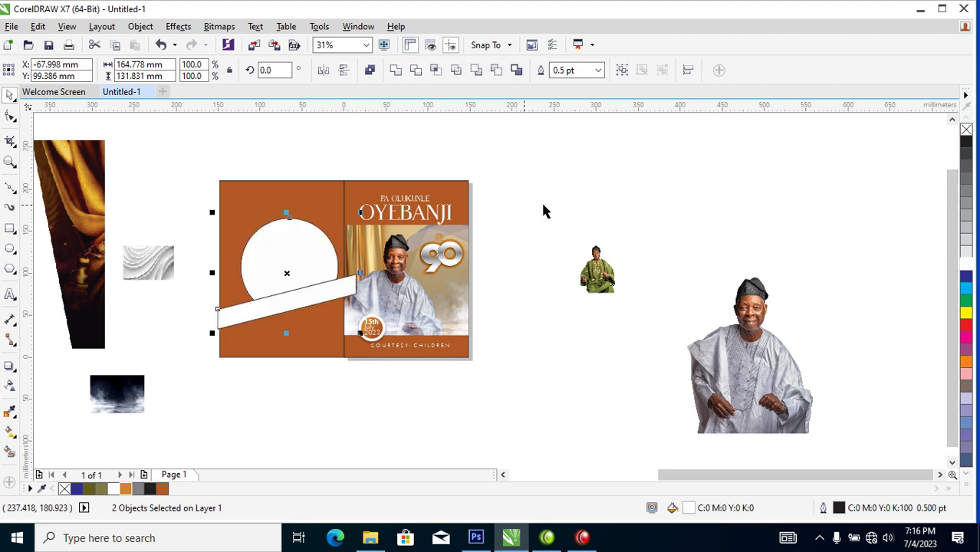
Scale the trimmed circle and slanted band down together to about 101 × 81 mm.
{"action": "left_click_drag", "start_coordinate": [358, 213], "coordinate": [334, 236]}
{"action": "left_click_drag", "start_coordinate": [185, 162], "coordinate": [641, 385]}
{"action": "left_click", "coordinate": [701, 259]}
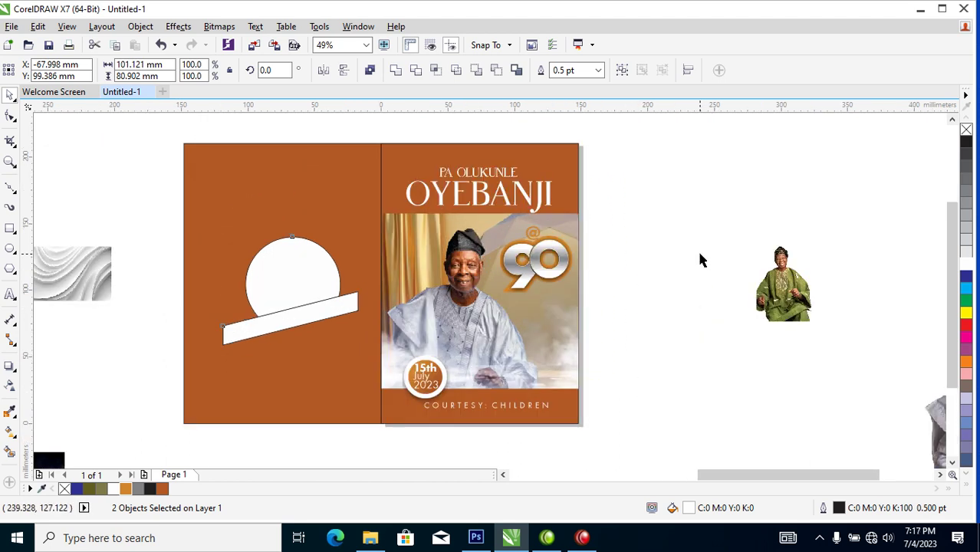
{"action": "scroll", "coordinate": [433, 313], "scroll_direction": "down", "scroll_amount": 4}
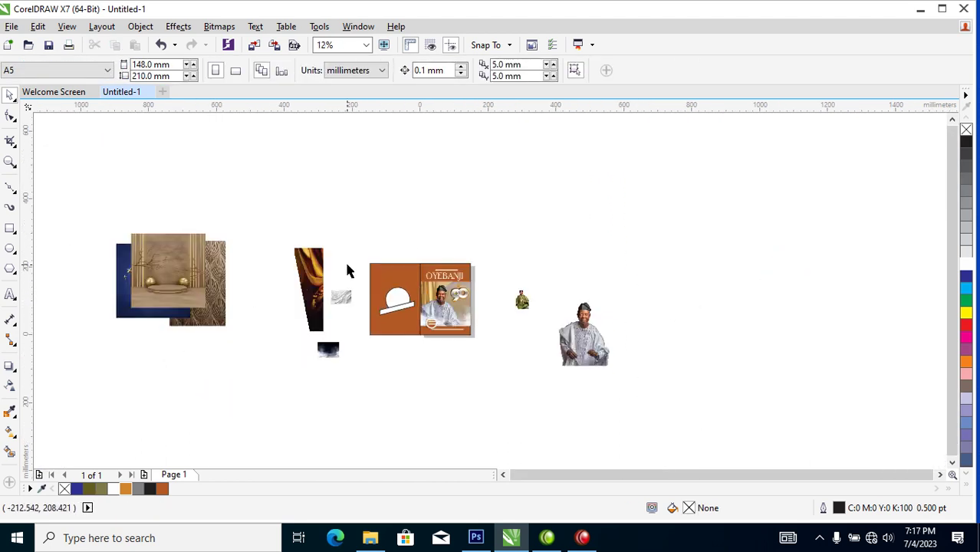
{"action": "left_click_drag", "start_coordinate": [170, 202], "coordinate": [688, 372]}
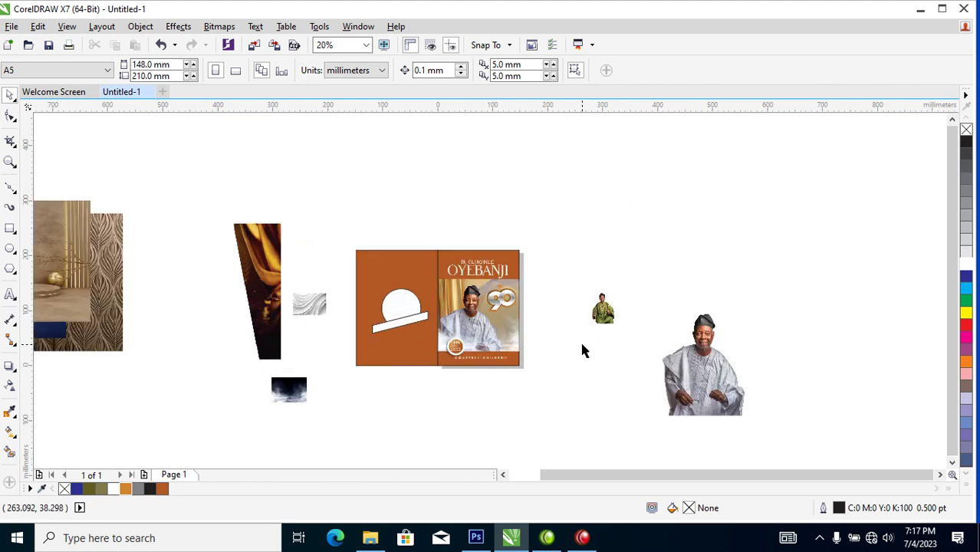
Import photos 6, 7 and 9 from the Documents folder into the drawing near the left panel.
{"action": "left_click_drag", "start_coordinate": [325, 214], "coordinate": [830, 423]}
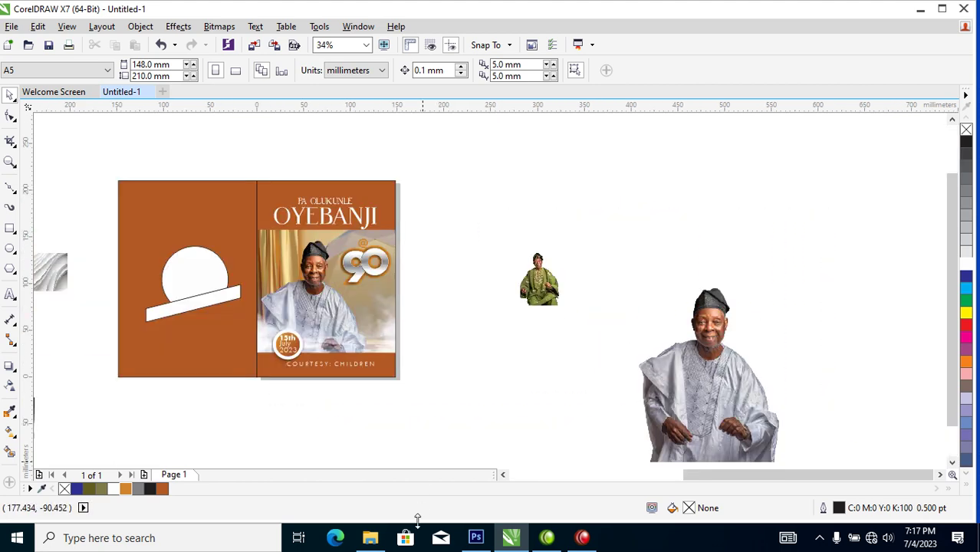
{"action": "left_click", "coordinate": [369, 541]}
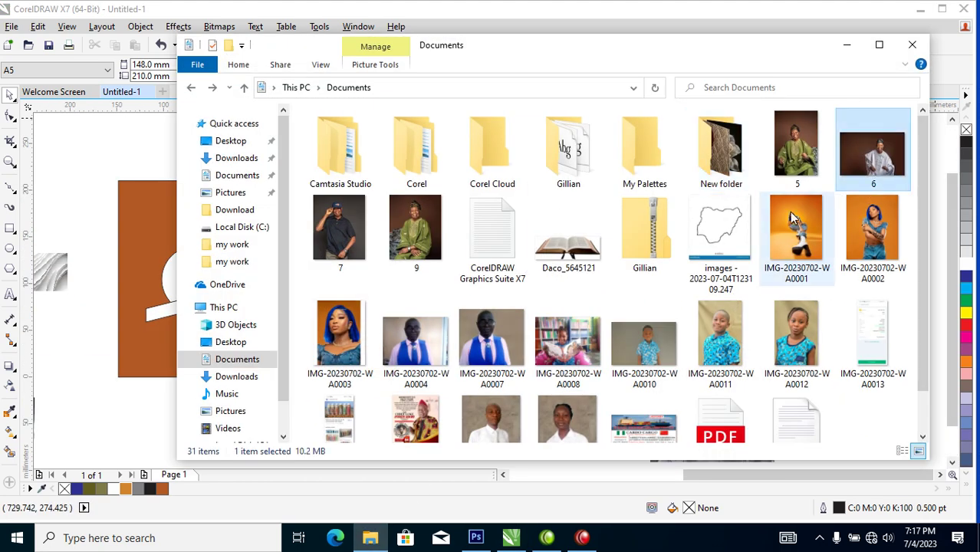
{"action": "left_click", "coordinate": [341, 230]}
{"action": "left_click", "coordinate": [418, 232], "text": "ctrl"}
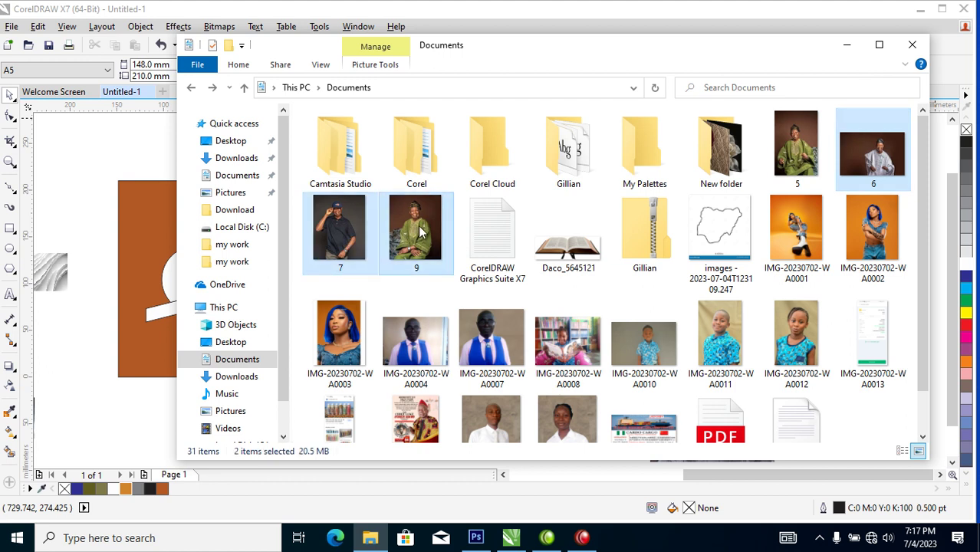
{"action": "left_click_drag", "start_coordinate": [415, 241], "coordinate": [100, 370]}
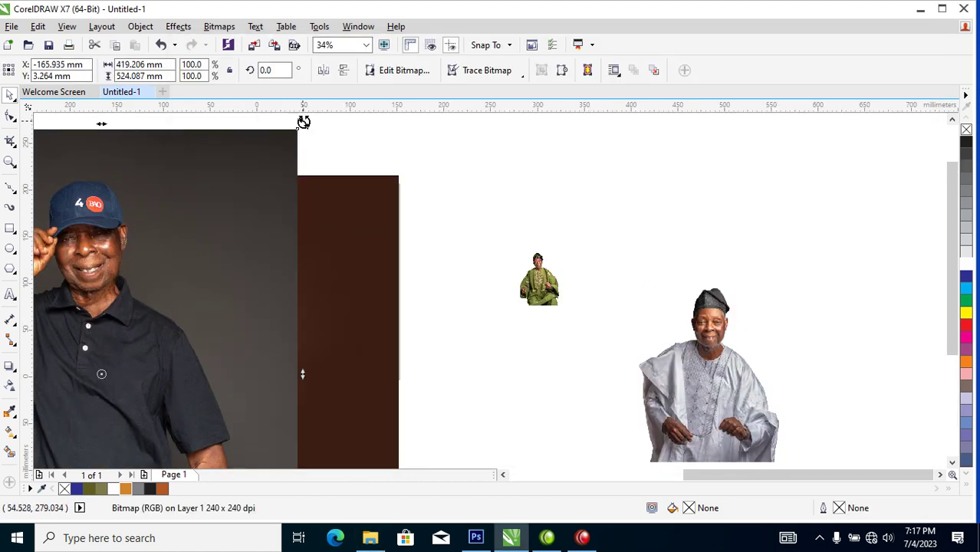
Scale the newly imported photos down, with the portrait in the blue cap reduced to about 44 × 55 mm.
{"action": "left_click_drag", "start_coordinate": [302, 123], "coordinate": [135, 366]}
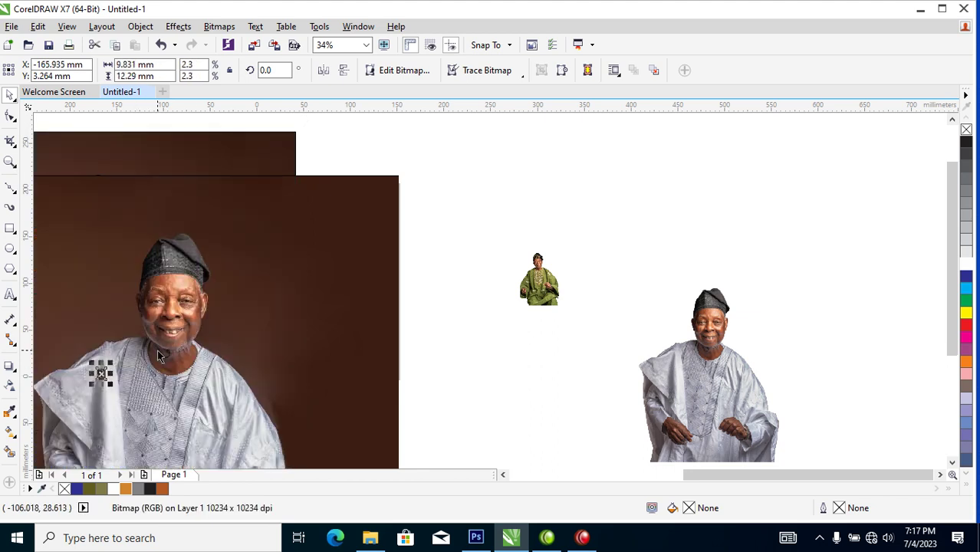
{"action": "key", "text": "ctrl+z"}
{"action": "left_click_drag", "start_coordinate": [299, 127], "coordinate": [121, 349]}
{"action": "left_click", "coordinate": [248, 247]}
{"action": "key", "text": "Delete"}
{"action": "key", "text": "Delete"}
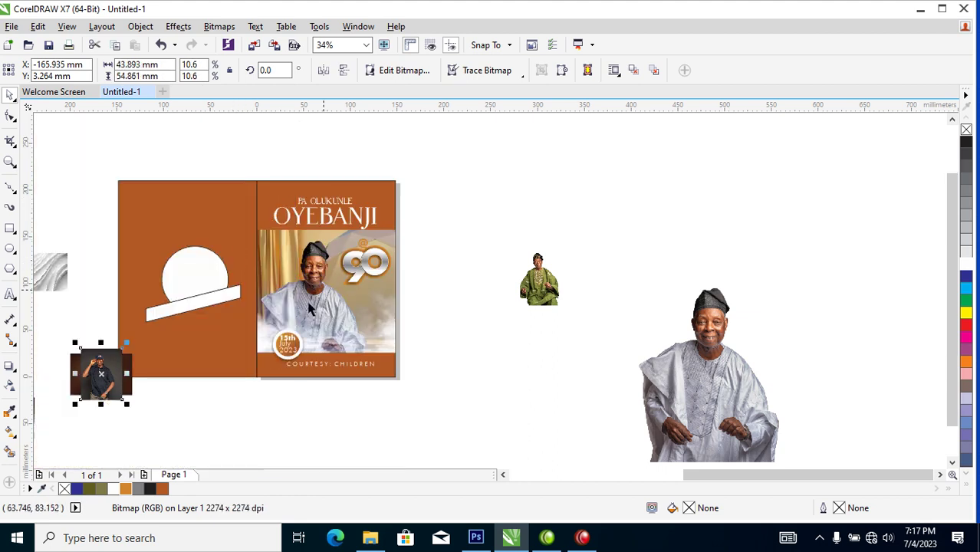
Try to move the green-outfit cutout onto the white circle of the left panel.
{"action": "left_click_drag", "start_coordinate": [98, 136], "coordinate": [920, 437]}
{"action": "left_click_drag", "start_coordinate": [656, 279], "coordinate": [230, 257]}
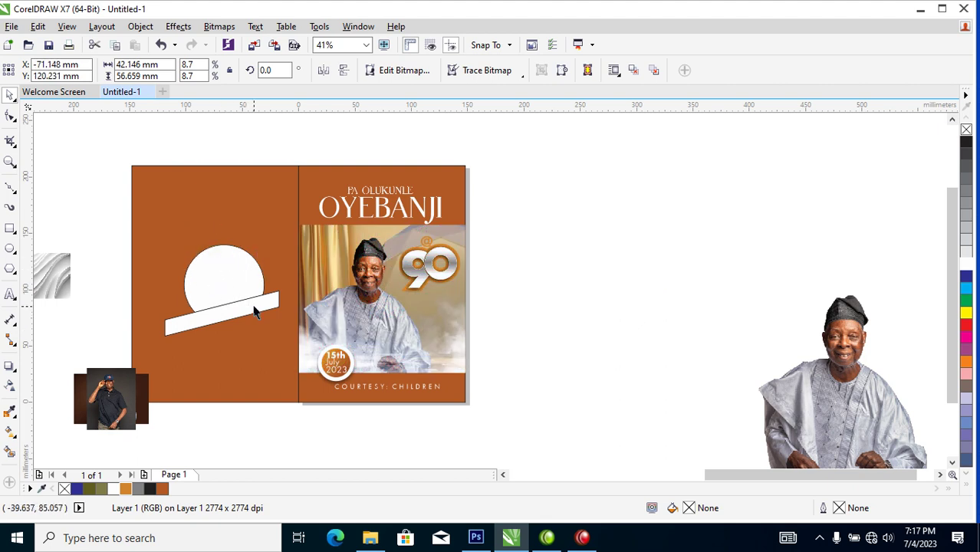
{"action": "key", "text": "ctrl+z"}
{"action": "key", "text": "ctrl+z"}
Duplicate the cover's PowerClip photo frame beside the page and extract the duplicate's contents.
{"action": "key", "text": "ctrl+shift+z"}
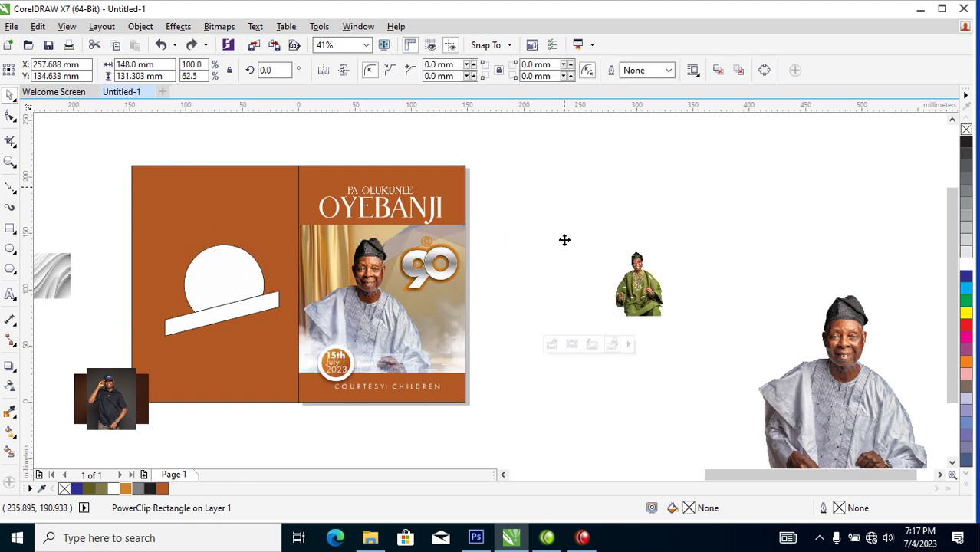
{"action": "key", "text": "ctrl+shift+z"}
{"action": "right_click", "coordinate": [569, 181]}
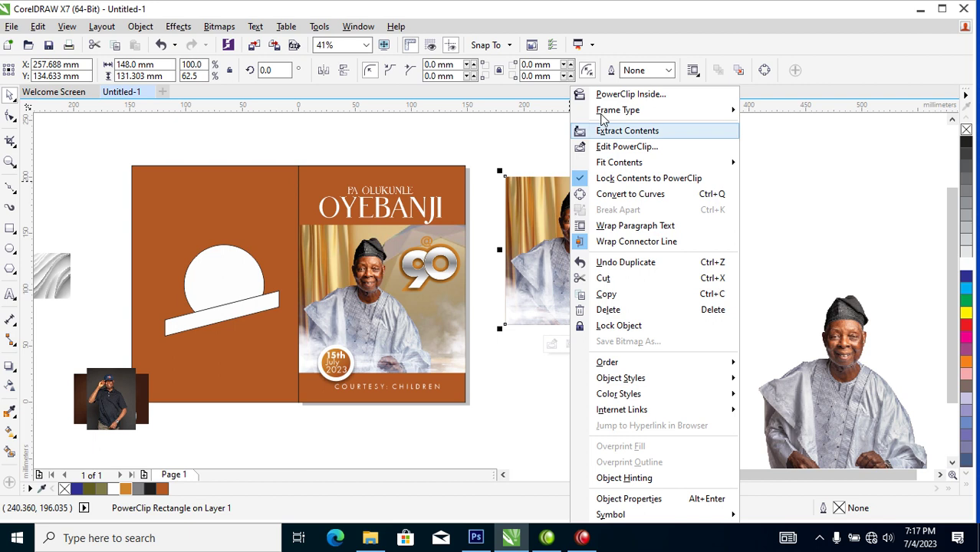
{"action": "left_click", "coordinate": [627, 134]}
PowerClip the gold curtain background inside the trimmed circle and stretch it to about 348 mm wide to fill the shape.
{"action": "left_click", "coordinate": [834, 172]}
{"action": "left_click_drag", "start_coordinate": [792, 202], "coordinate": [220, 255]}
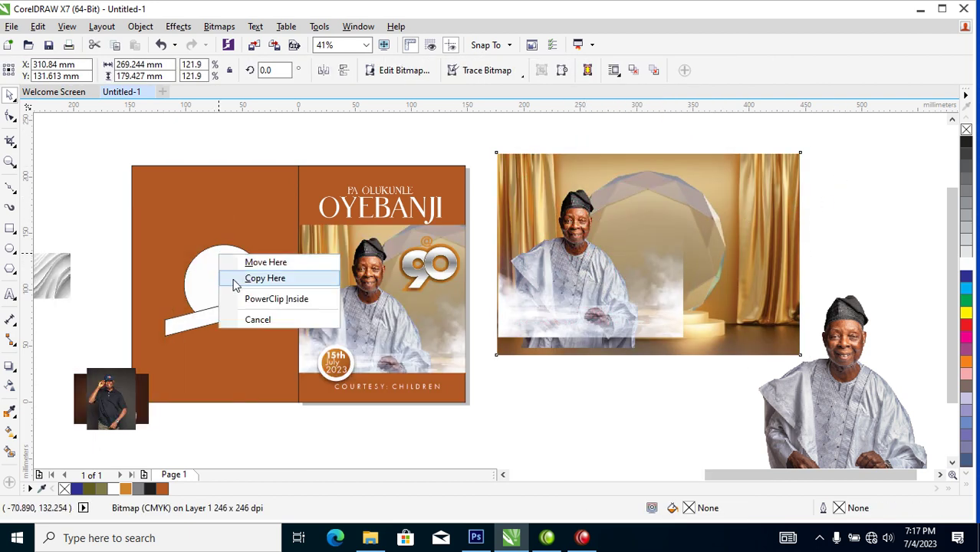
{"action": "left_click", "coordinate": [274, 299]}
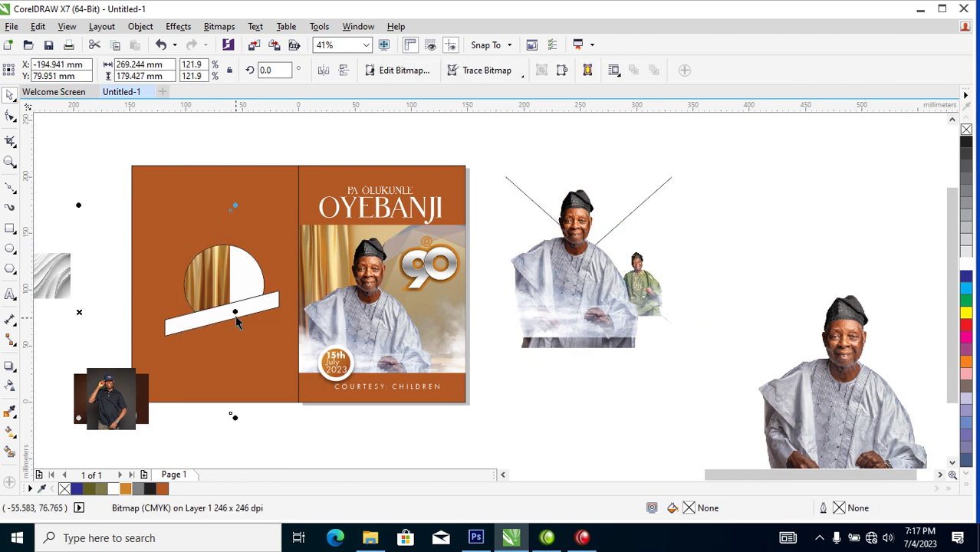
{"action": "left_click_drag", "start_coordinate": [234, 313], "coordinate": [277, 313]}
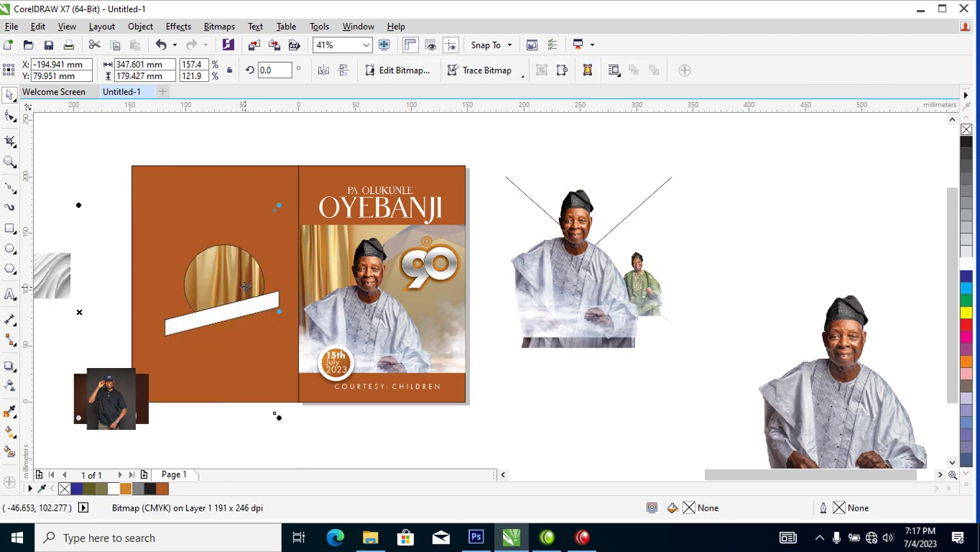
Move the extracted mist overlay aside and remove the emptied PowerClip frame.
{"action": "left_click_drag", "start_coordinate": [751, 339], "coordinate": [733, 278]}
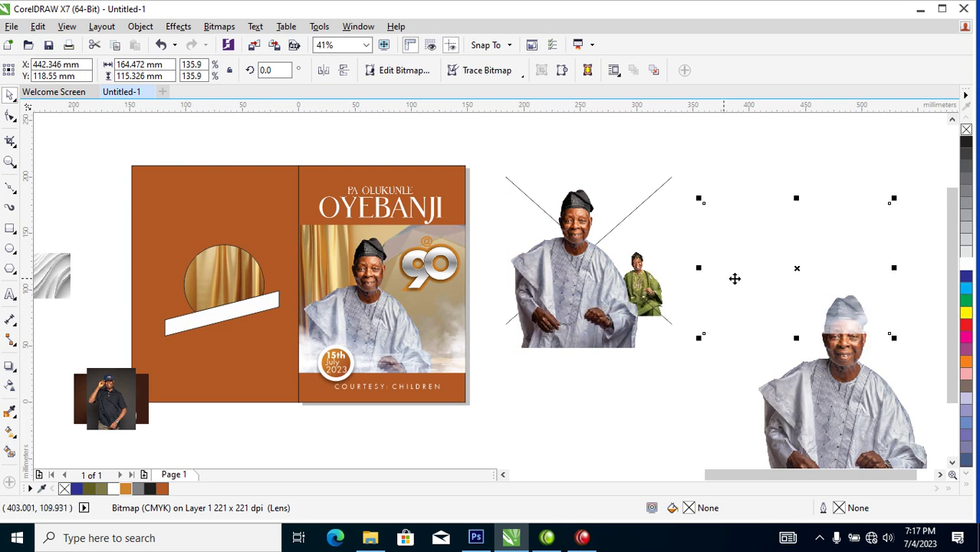
{"action": "left_click", "coordinate": [679, 334]}
{"action": "left_click", "coordinate": [733, 349]}
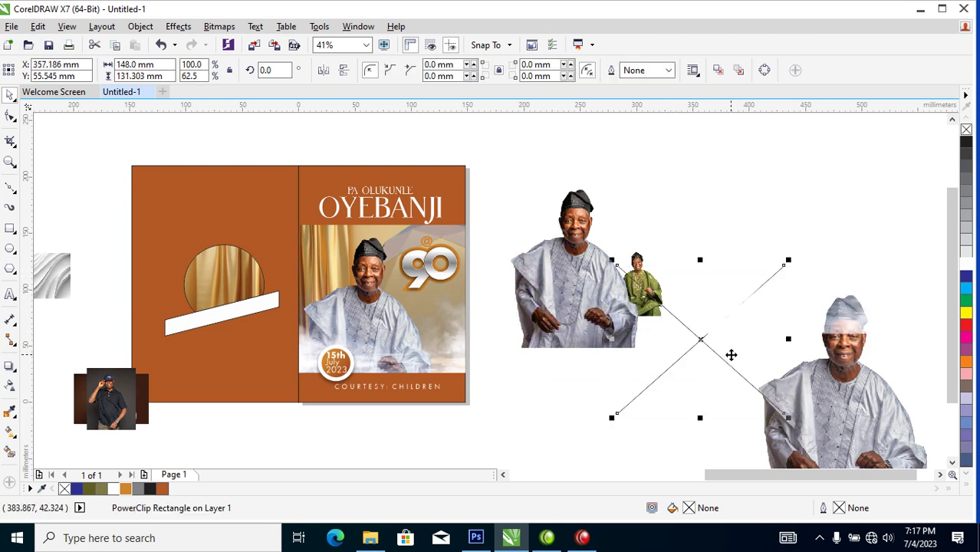
{"action": "key", "text": "Escape"}
Move the green-outfit cutout below the silver-outfit cutout and place a copy over the edge of the curtain-filled circle.
{"action": "left_click_drag", "start_coordinate": [644, 292], "coordinate": [519, 423]}
{"action": "right_click", "coordinate": [267, 266]}
{"action": "left_click", "coordinate": [288, 125]}
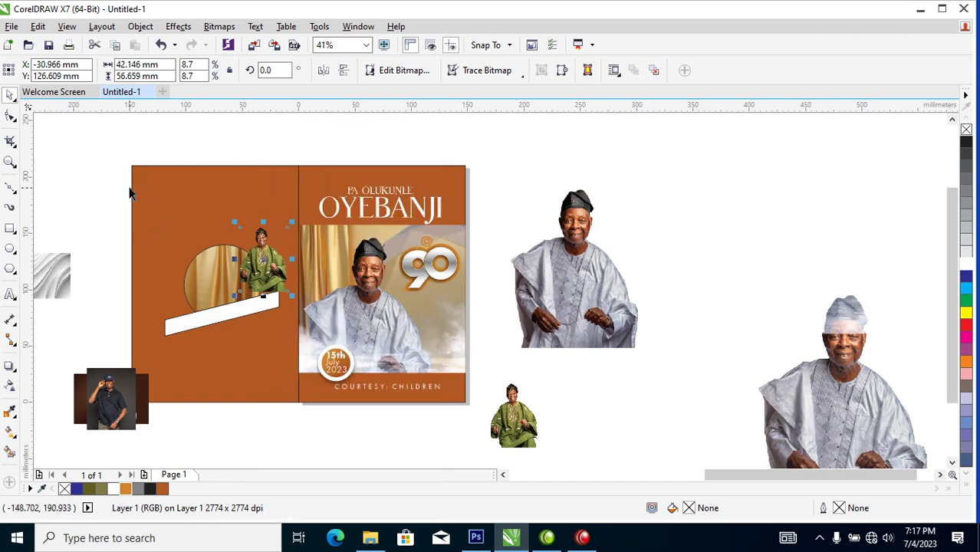
Place the copied green-outfit cutout inside the curtain-filled circle as PowerClip content.
{"action": "left_click", "coordinate": [222, 264]}
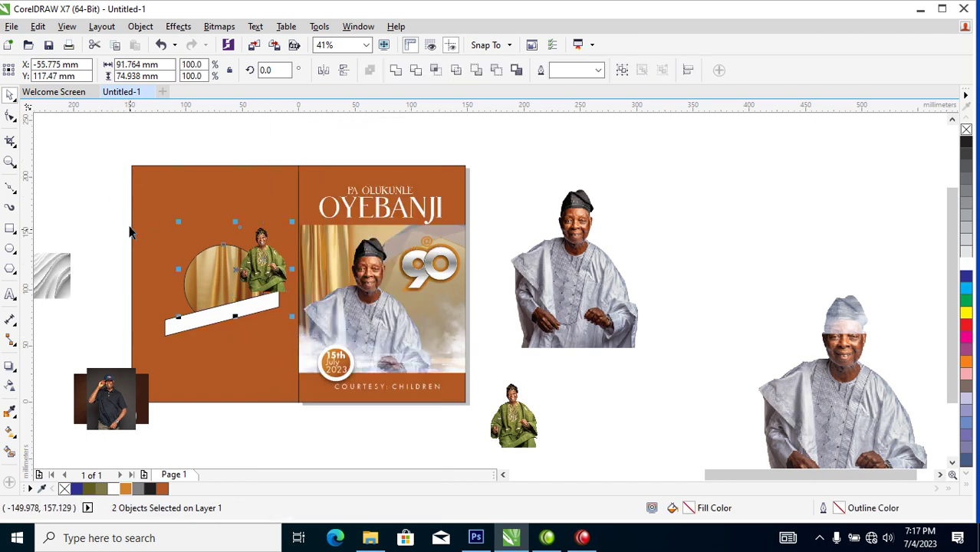
{"action": "left_click", "coordinate": [258, 264]}
{"action": "key", "text": "space"}
{"action": "left_click_drag", "start_coordinate": [499, 260], "coordinate": [441, 264]}
{"action": "left_click", "coordinate": [485, 308]}
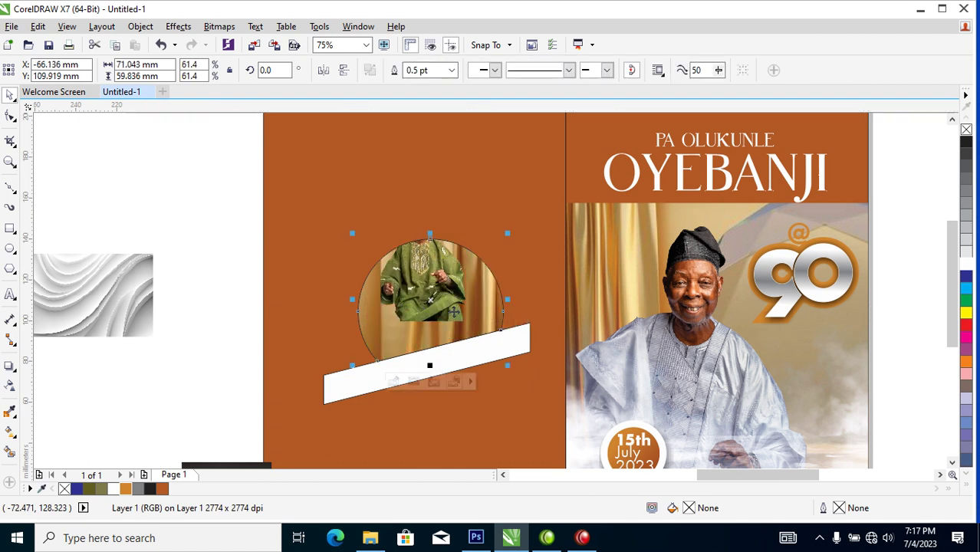
Enlarge the green-outfit cutout inside the circle to about 62 × 84 mm and position it over the curtain background.
{"action": "left_click", "coordinate": [455, 315], "text": "ctrl"}
{"action": "left_click_drag", "start_coordinate": [472, 328], "coordinate": [505, 372]}
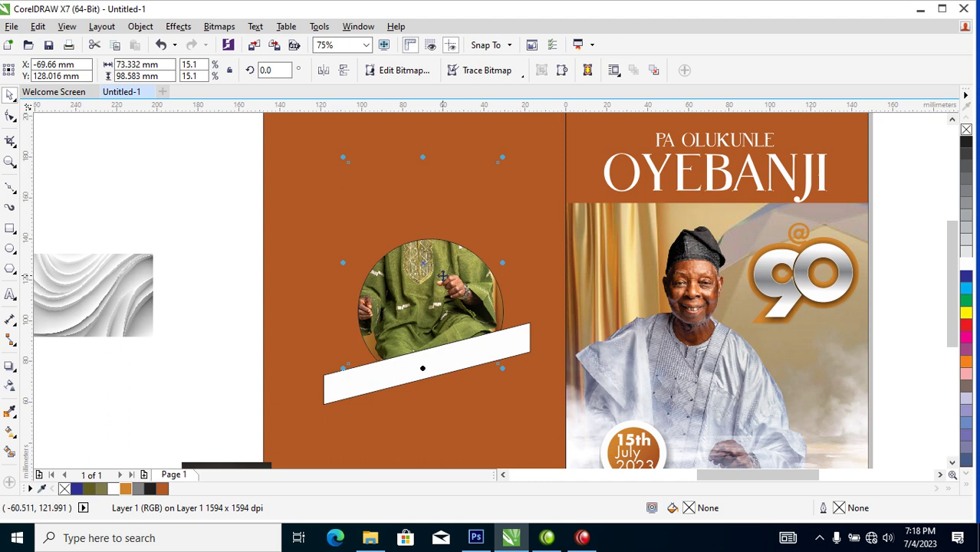
{"action": "left_click_drag", "start_coordinate": [444, 275], "coordinate": [456, 283]}
{"action": "left_click_drag", "start_coordinate": [518, 165], "coordinate": [493, 196]}
{"action": "left_click_drag", "start_coordinate": [443, 280], "coordinate": [447, 265]}
{"action": "left_click", "coordinate": [455, 309], "text": "ctrl"}
{"action": "left_click", "coordinate": [357, 197]}
Duplicate the picture-filled circle and align the duplicate exactly over the original.
{"action": "left_click_drag", "start_coordinate": [434, 265], "coordinate": [539, 265]}
{"action": "right_click", "coordinate": [539, 265]}
{"action": "key", "text": "Escape"}
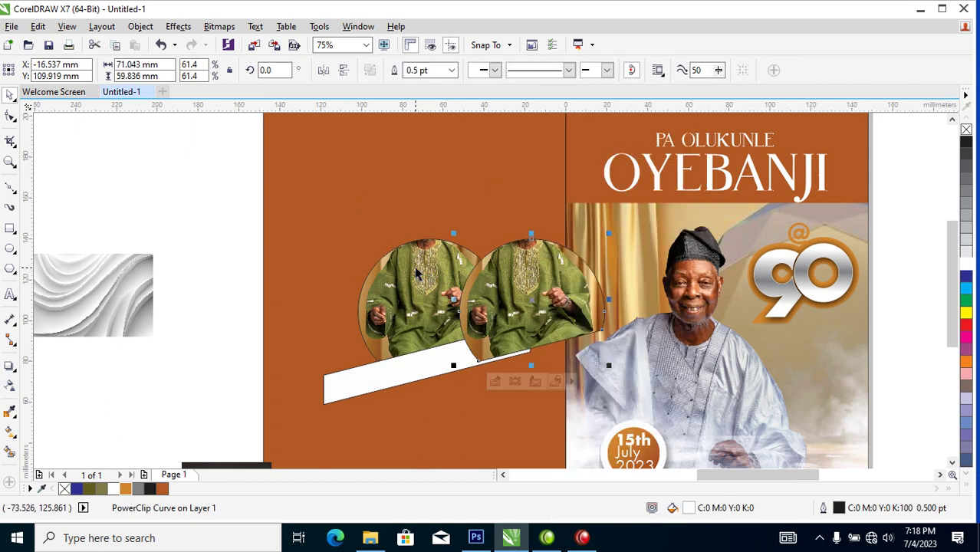
{"action": "left_click", "coordinate": [411, 297], "text": "shift"}
{"action": "key", "text": "ctrl+z"}
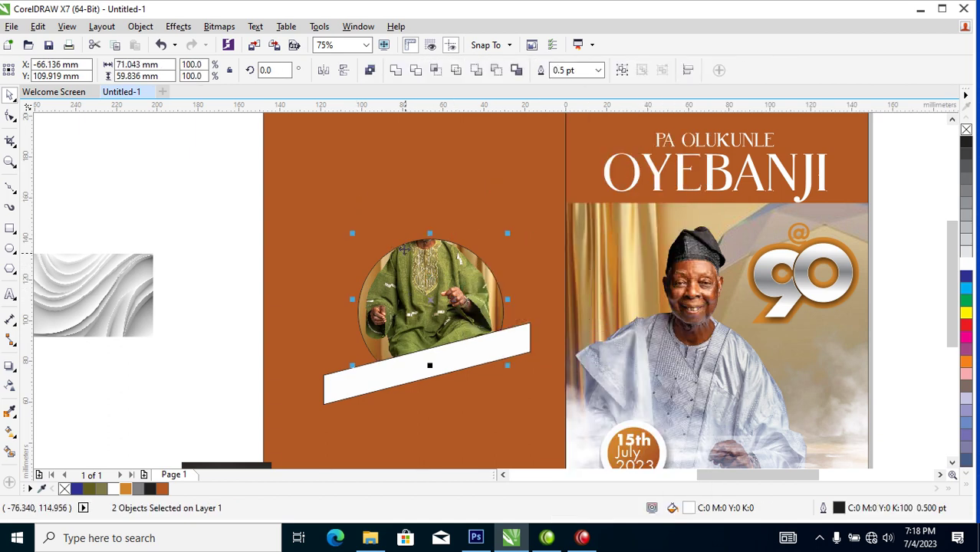
Extract the upper circle's contents, then delete the loose curtain background and the emptied circle.
{"action": "left_click", "coordinate": [196, 201]}
{"action": "right_click", "coordinate": [459, 262]}
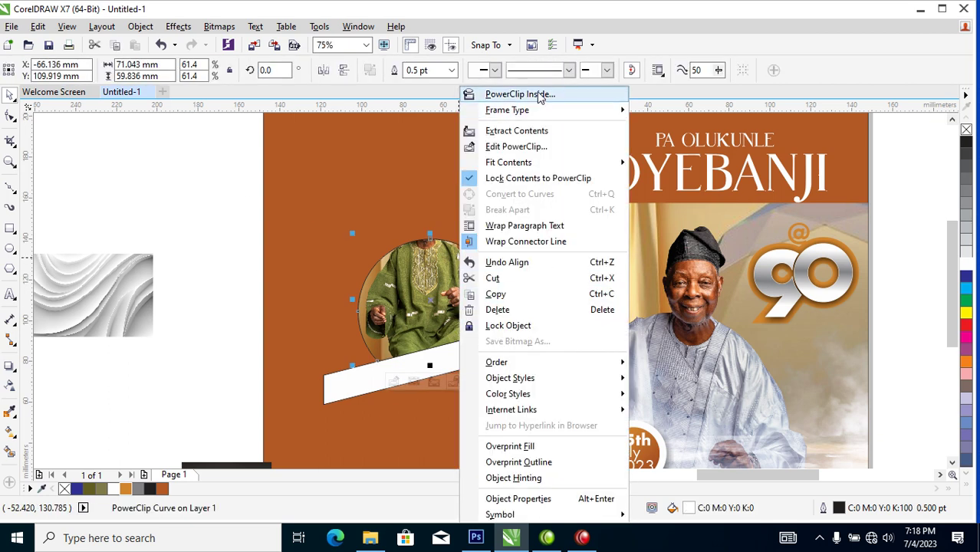
{"action": "left_click", "coordinate": [533, 136]}
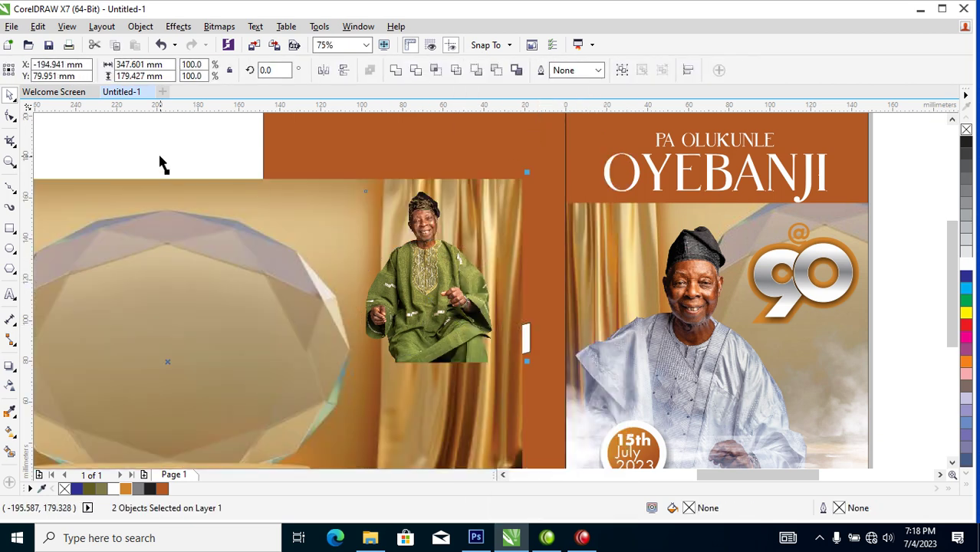
{"action": "left_click", "coordinate": [188, 239]}
{"action": "key", "text": "Delete"}
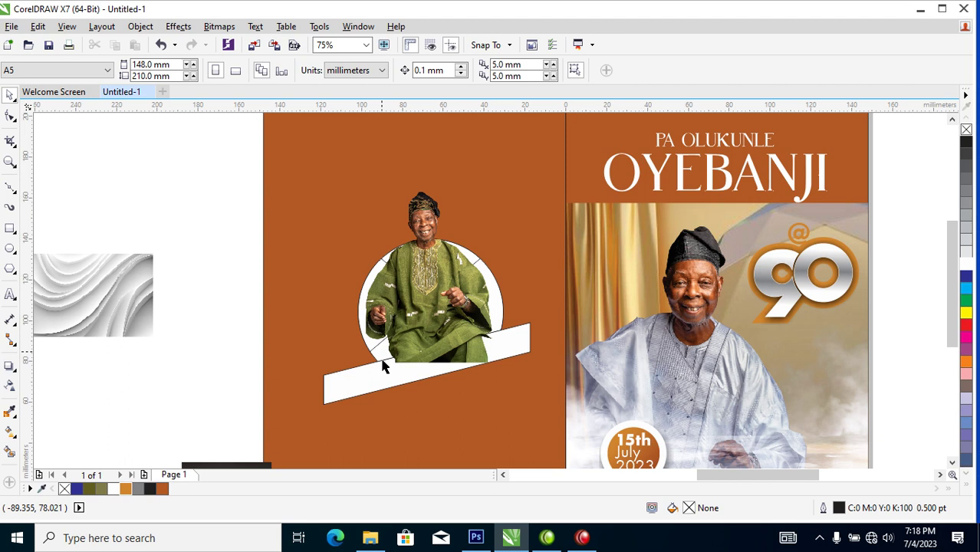
{"action": "left_click", "coordinate": [497, 282]}
{"action": "left_click", "coordinate": [498, 284]}
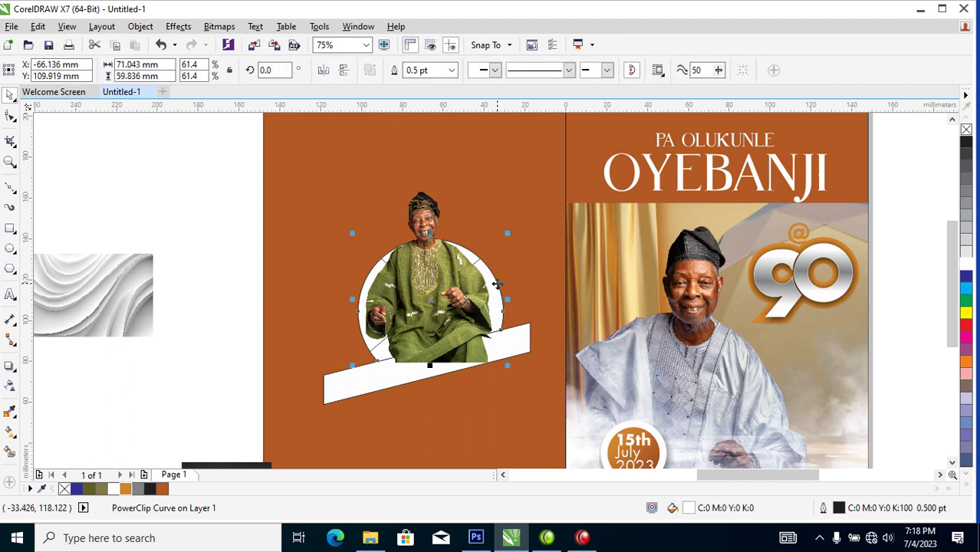
Crop the lower part off the loose green-outfit cutout with the Shape tool, leaving about 62 × 56 mm.
{"action": "left_click", "coordinate": [442, 317], "text": "ctrl"}
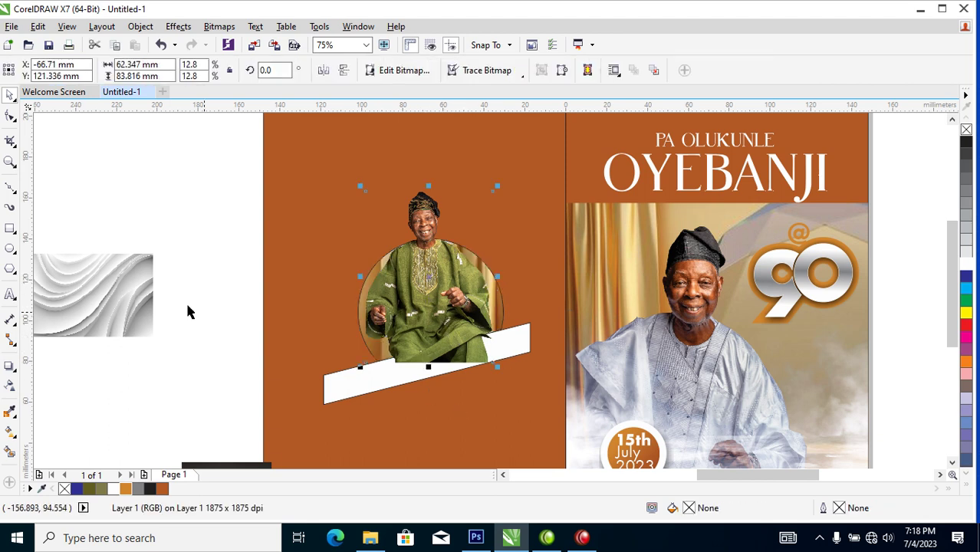
{"action": "left_click", "coordinate": [10, 115]}
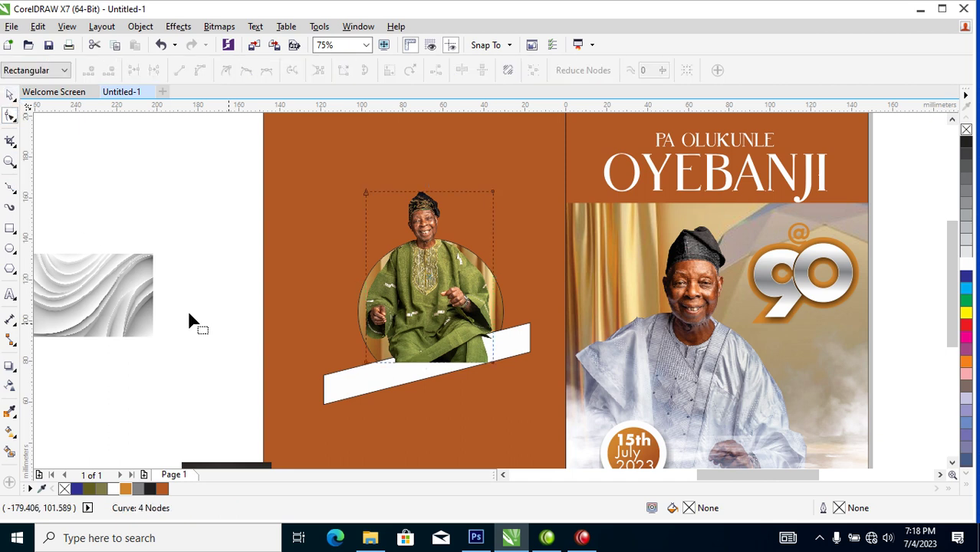
{"action": "left_click", "coordinate": [492, 361]}
{"action": "left_click_drag", "start_coordinate": [497, 366], "coordinate": [489, 304]}
{"action": "key", "text": "space"}
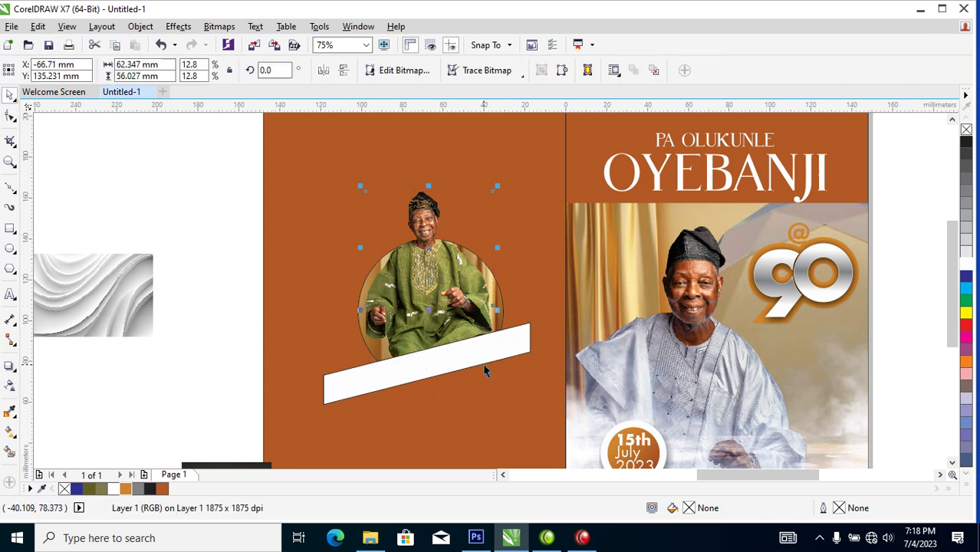
Lower the slanted band by about 10 mm and give the picture-filled circle a white 4 pt outline.
{"action": "left_click", "coordinate": [481, 367]}
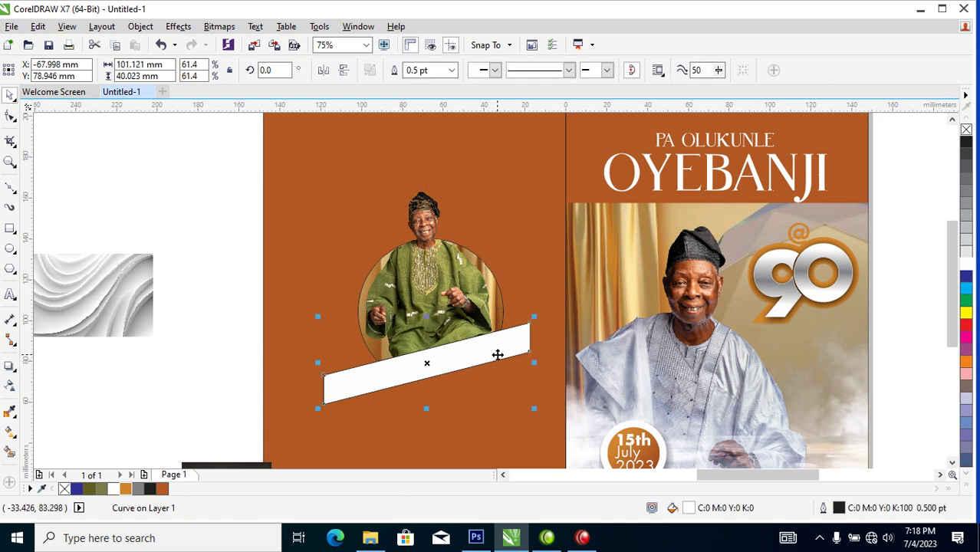
{"action": "left_click_drag", "start_coordinate": [498, 355], "coordinate": [496, 375]}
{"action": "left_click", "coordinate": [495, 328]}
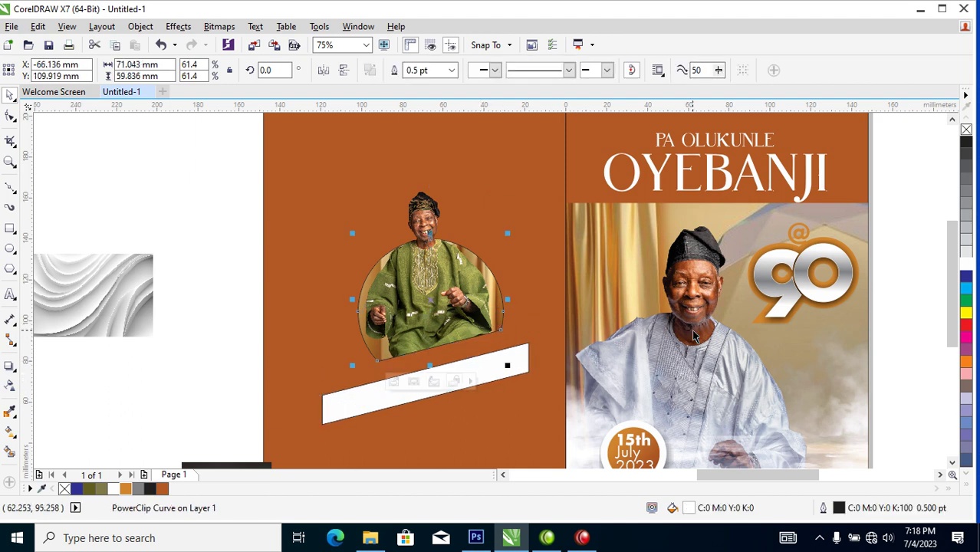
{"action": "right_click", "coordinate": [968, 264]}
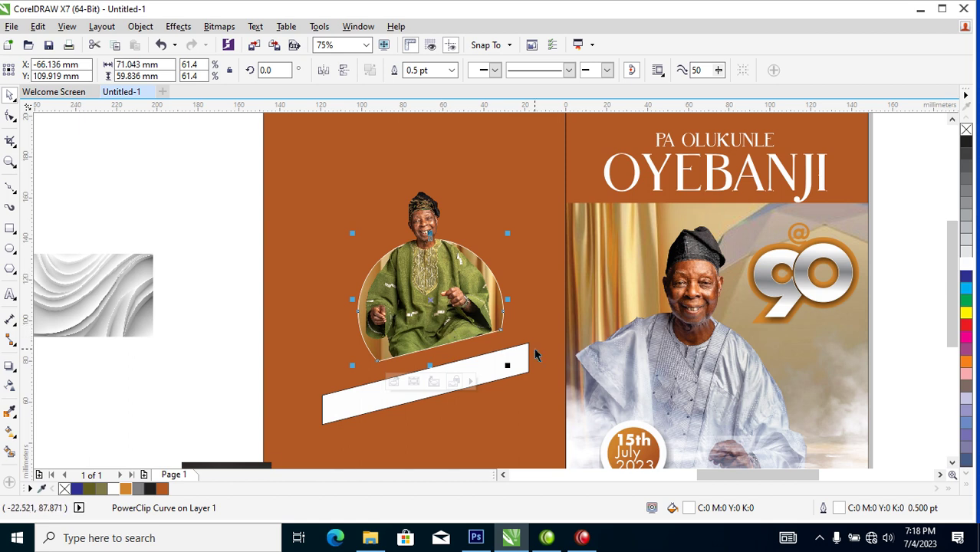
{"action": "key", "text": "F12"}
{"action": "key", "text": "Tab"}
{"action": "type", "text": "4"}
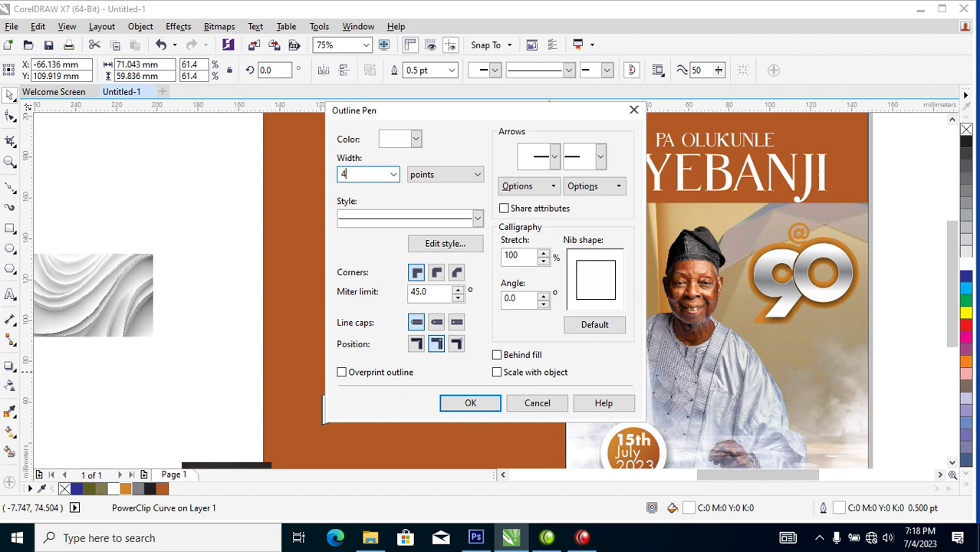
{"action": "key", "text": "Return"}
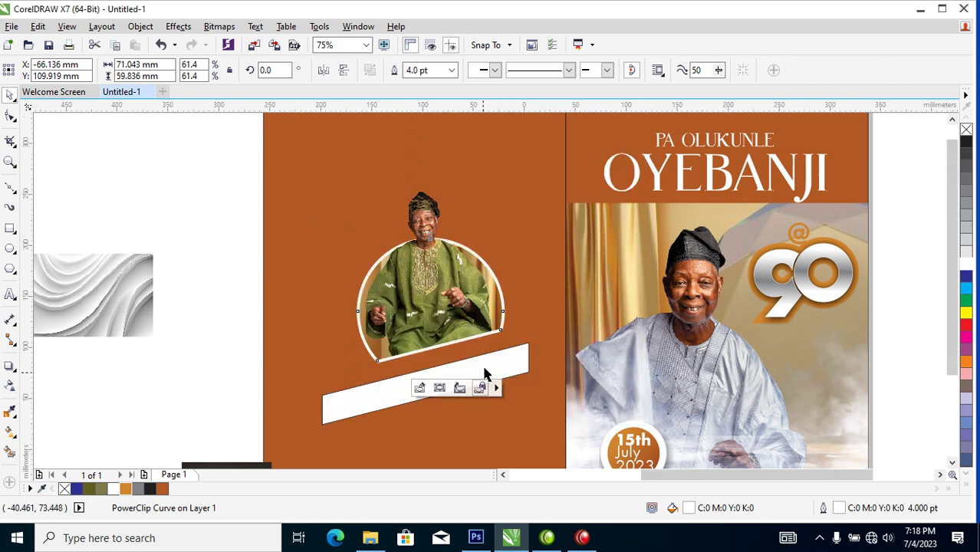
Delete the white slanted band from the left panel.
{"action": "scroll", "coordinate": [485, 386], "scroll_direction": "down", "scroll_amount": 5}
{"action": "scroll", "coordinate": [583, 400], "scroll_direction": "up", "scroll_amount": 4}
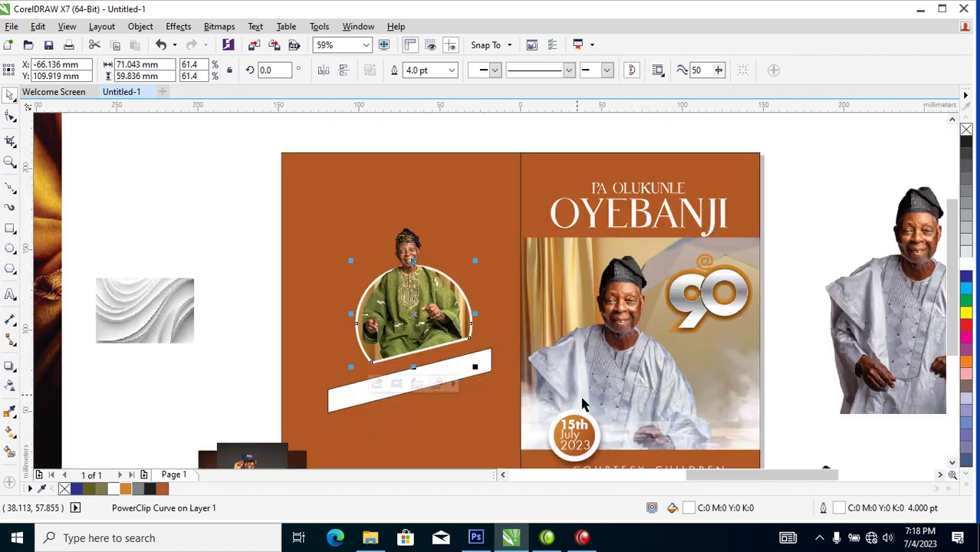
{"action": "left_click", "coordinate": [486, 363]}
{"action": "left_click_drag", "start_coordinate": [485, 363], "coordinate": [367, 272]}
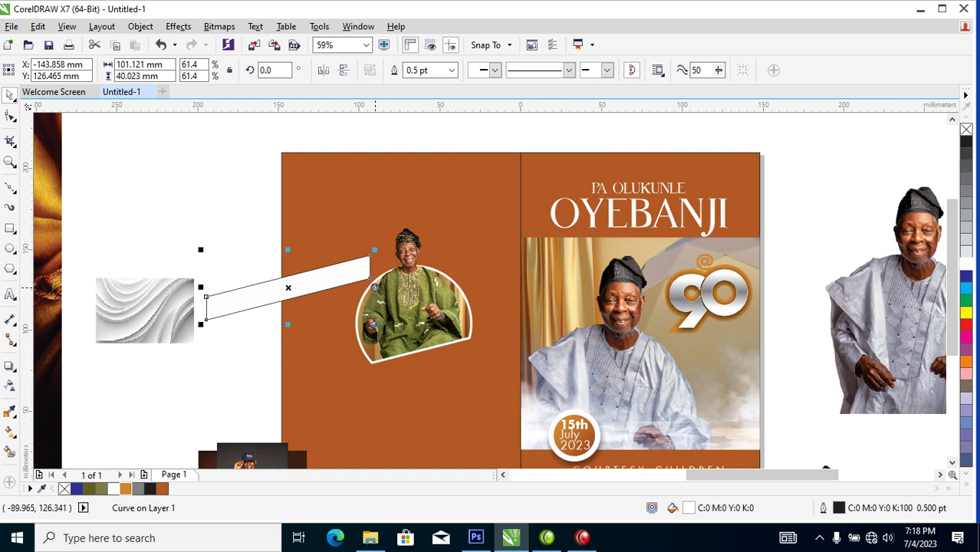
{"action": "key", "text": "Delete"}
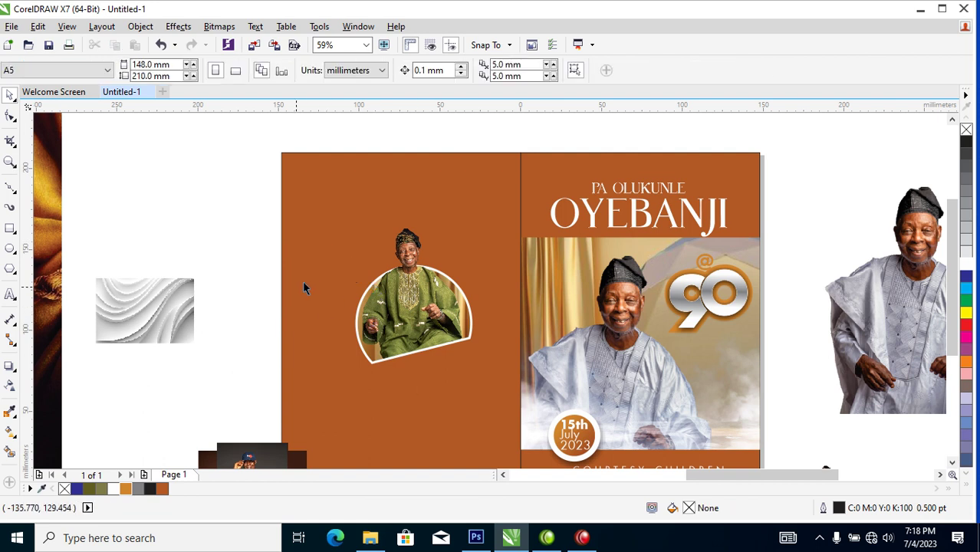
Draw a closed triangle about 18 × 22 mm beside the picture-filled circle, fill it white and remove its outline.
{"action": "left_click_drag", "start_coordinate": [267, 177], "coordinate": [610, 437]}
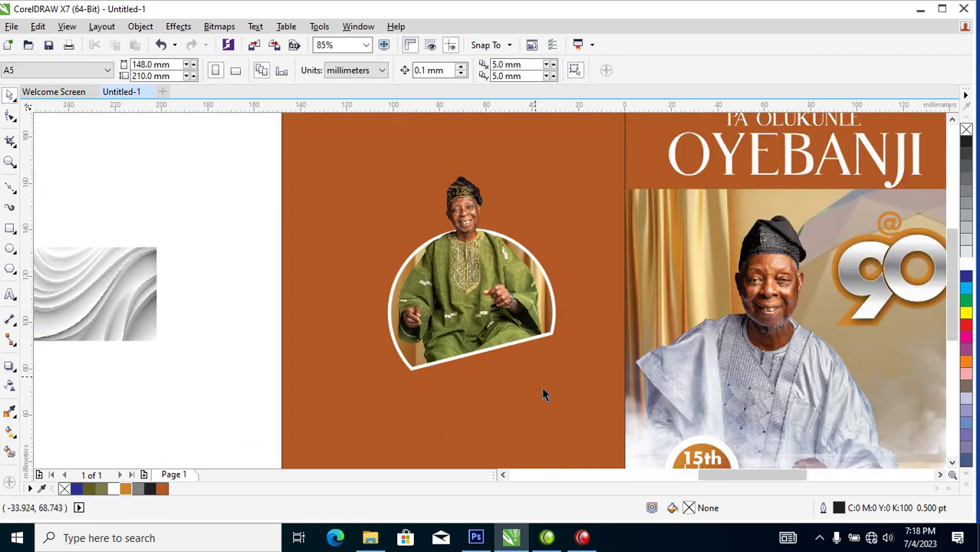
{"action": "left_click", "coordinate": [10, 187]}
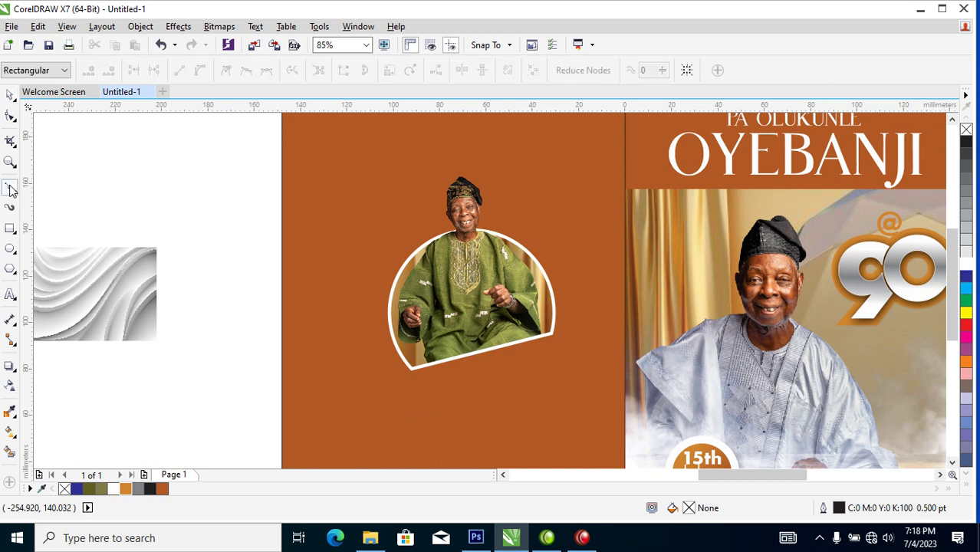
{"action": "left_click", "coordinate": [339, 306]}
{"action": "left_click", "coordinate": [380, 345]}
{"action": "left_click", "coordinate": [359, 294]}
{"action": "left_click", "coordinate": [339, 306]}
{"action": "key", "text": "space"}
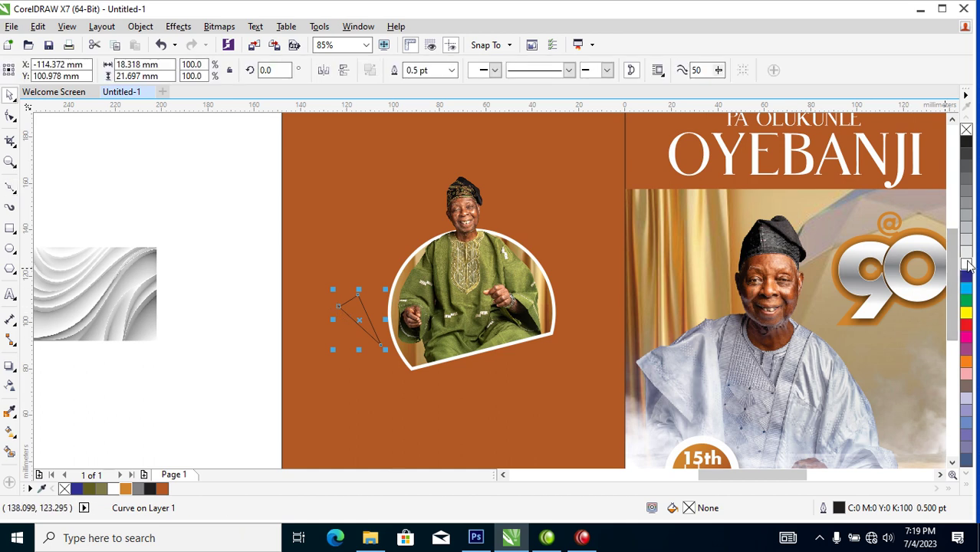
{"action": "left_click", "coordinate": [967, 263]}
{"action": "right_click", "coordinate": [966, 129]}
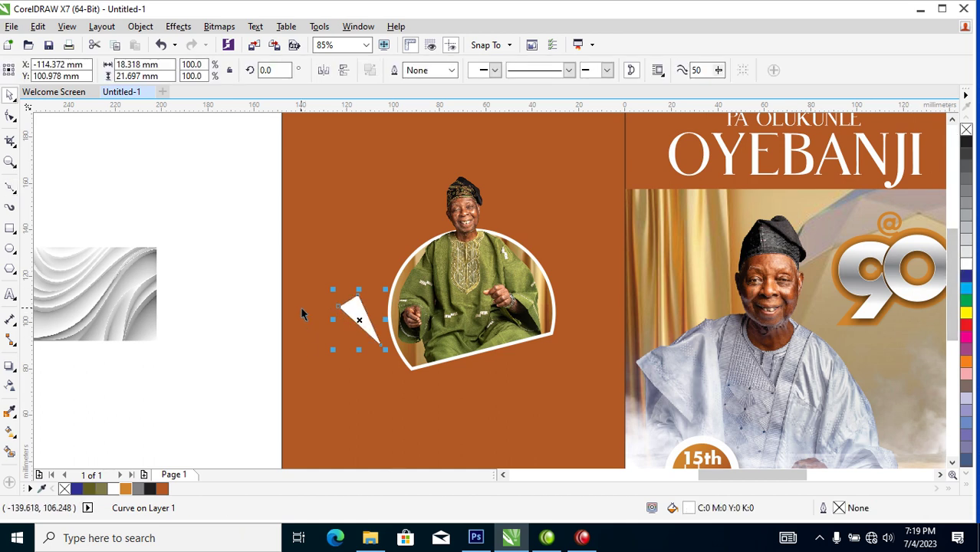
Scatter small, rotated copies of the white triangle along and just below the circle's slanted edge.
{"action": "left_click_drag", "start_coordinate": [351, 310], "coordinate": [463, 430]}
{"action": "left_click", "coordinate": [436, 390]}
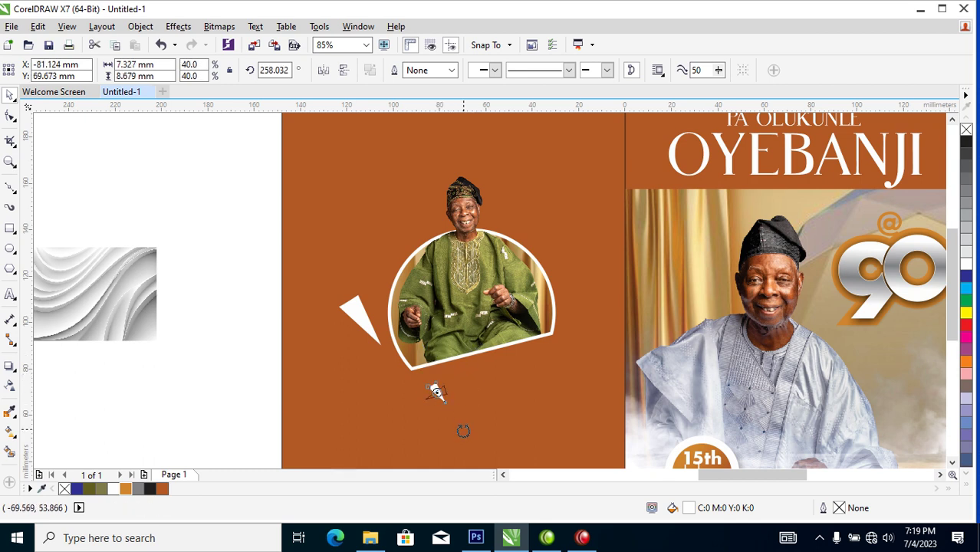
{"action": "left_click", "coordinate": [369, 329]}
{"action": "left_click_drag", "start_coordinate": [439, 395], "coordinate": [431, 366]}
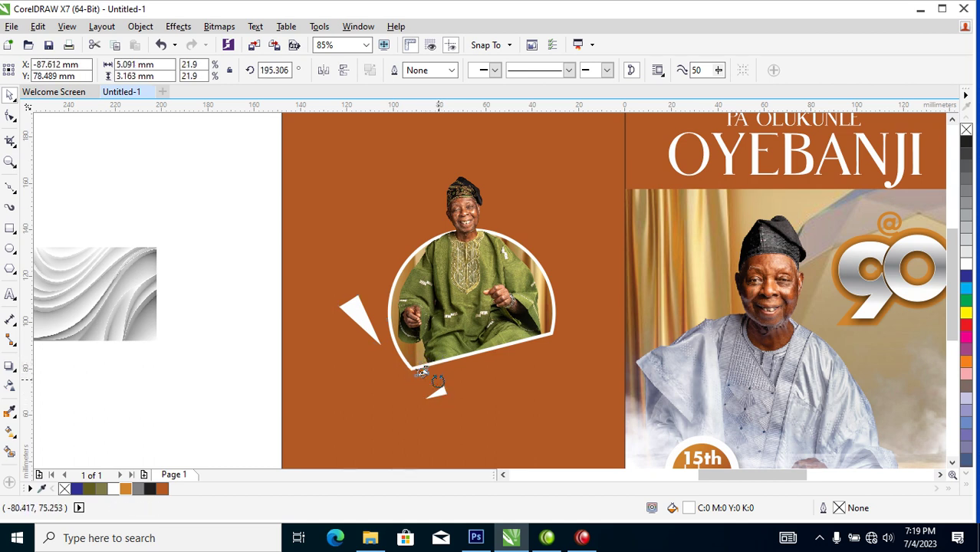
{"action": "left_click", "coordinate": [441, 393], "text": "shift"}
{"action": "left_click_drag", "start_coordinate": [440, 393], "coordinate": [444, 372]}
{"action": "left_click", "coordinate": [480, 374]}
Shift the large white triangle against the circle's left side and enlarge the six small triangles together to about 75 × 46 mm.
{"action": "left_click_drag", "start_coordinate": [377, 323], "coordinate": [390, 358]}
{"action": "left_click_drag", "start_coordinate": [405, 390], "coordinate": [394, 346]}
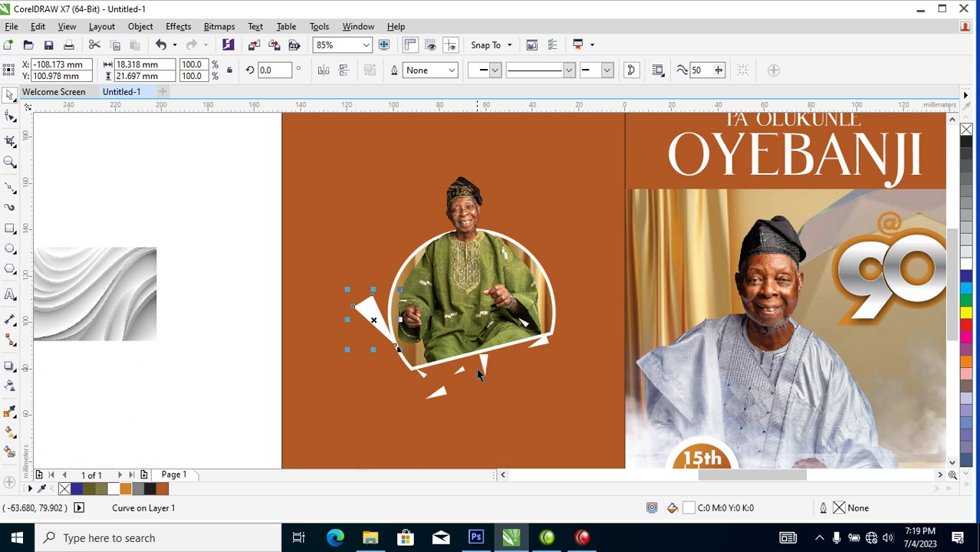
{"action": "left_click_drag", "start_coordinate": [395, 311], "coordinate": [576, 427]}
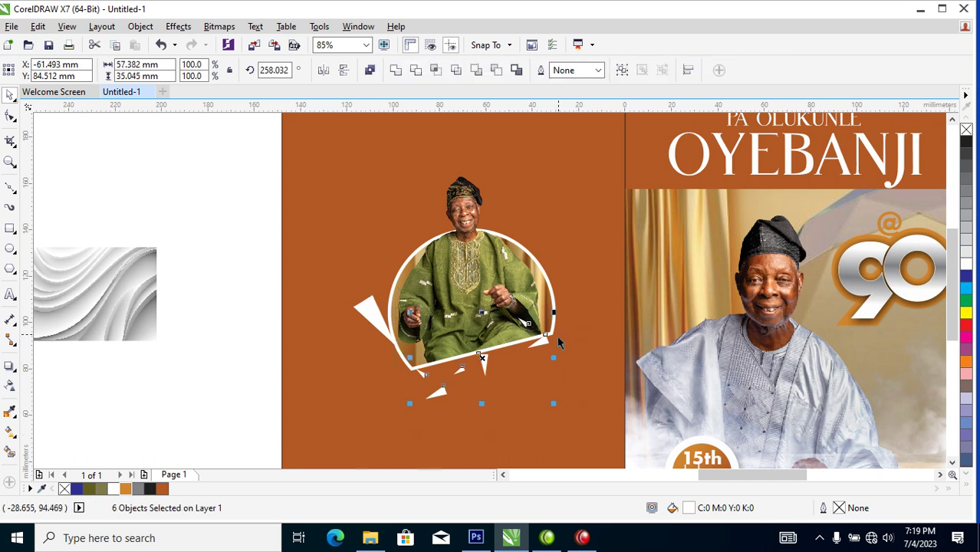
{"action": "left_click_drag", "start_coordinate": [555, 315], "coordinate": [574, 299]}
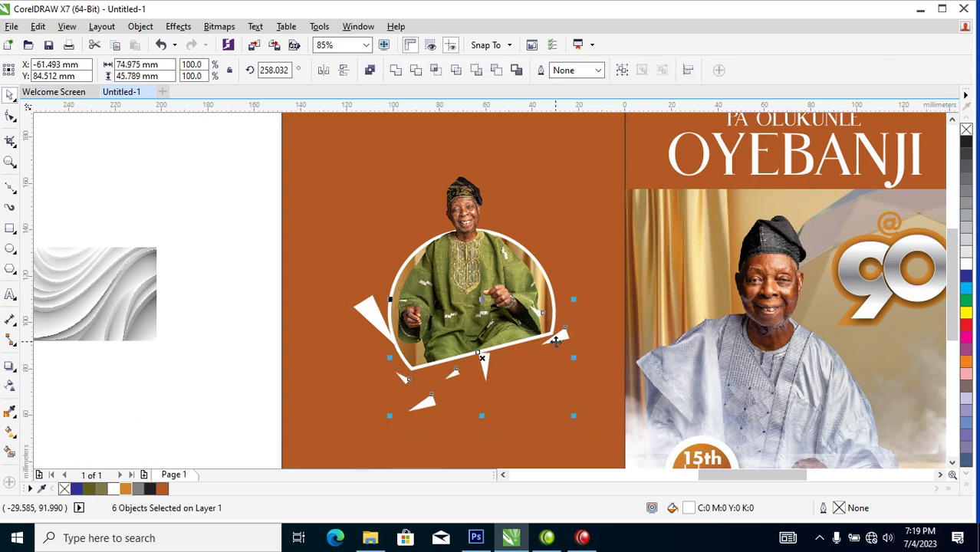
Enlarge the back panel's portrait, circle and triangles together to about 132 × 144 mm and reposition them on the panel.
{"action": "scroll", "coordinate": [552, 371], "scroll_direction": "down", "scroll_amount": 5}
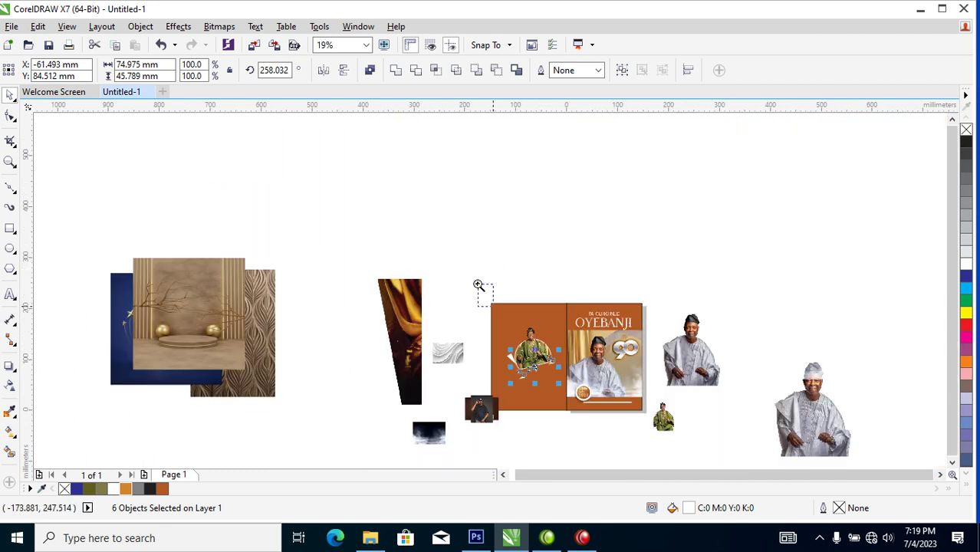
{"action": "left_click_drag", "start_coordinate": [651, 413], "coordinate": [652, 414]}
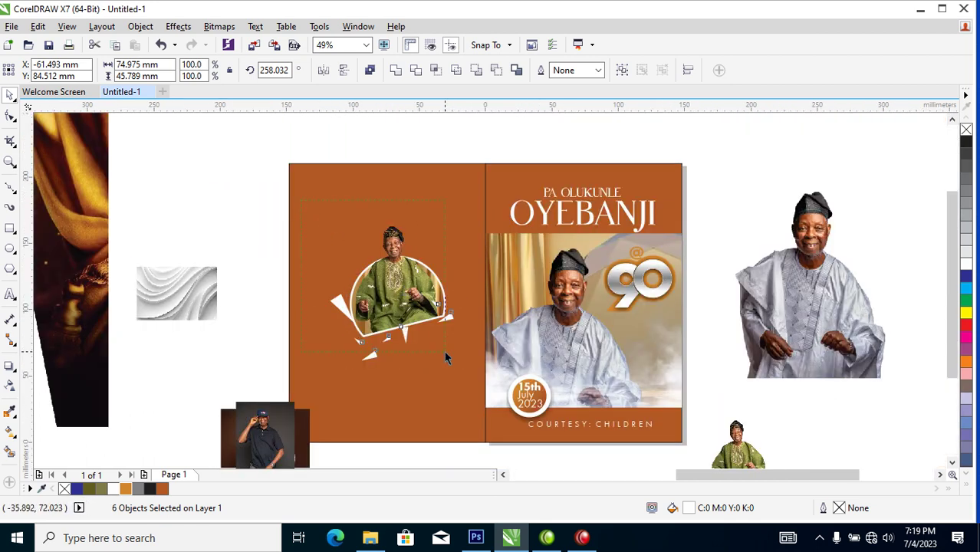
{"action": "left_click_drag", "start_coordinate": [459, 366], "coordinate": [487, 397]}
{"action": "left_click_drag", "start_coordinate": [429, 304], "coordinate": [421, 323]}
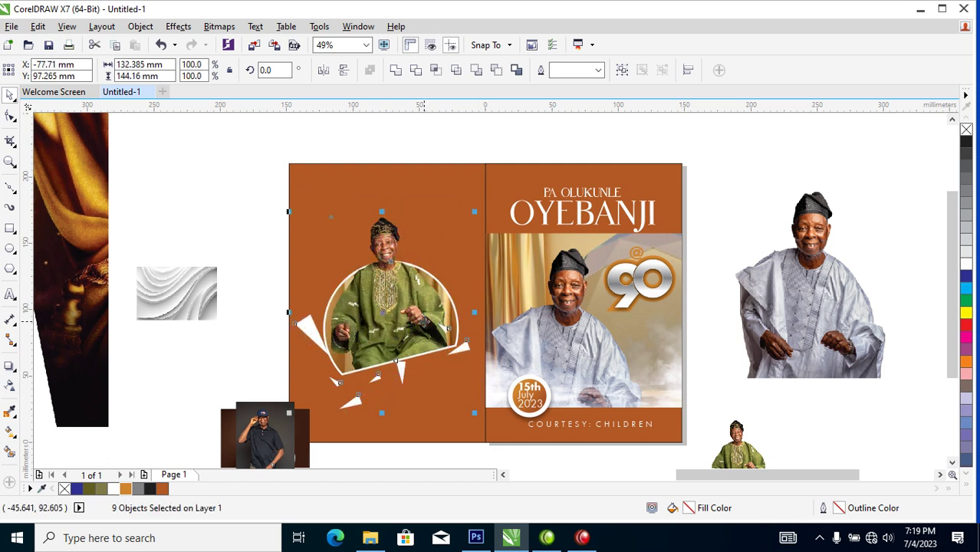
{"action": "left_click_drag", "start_coordinate": [265, 125], "coordinate": [716, 455]}
{"action": "scroll", "coordinate": [716, 457], "scroll_direction": "up", "scroll_amount": 1}
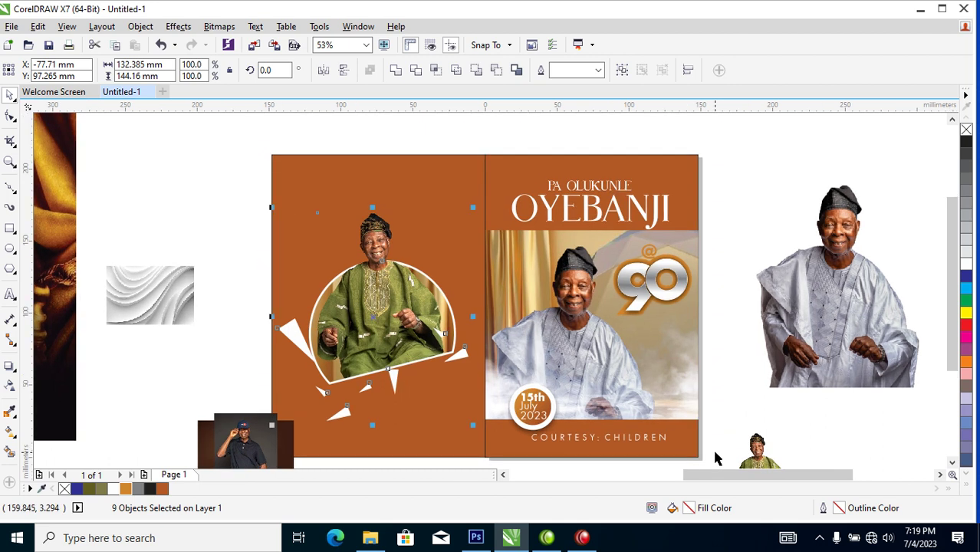